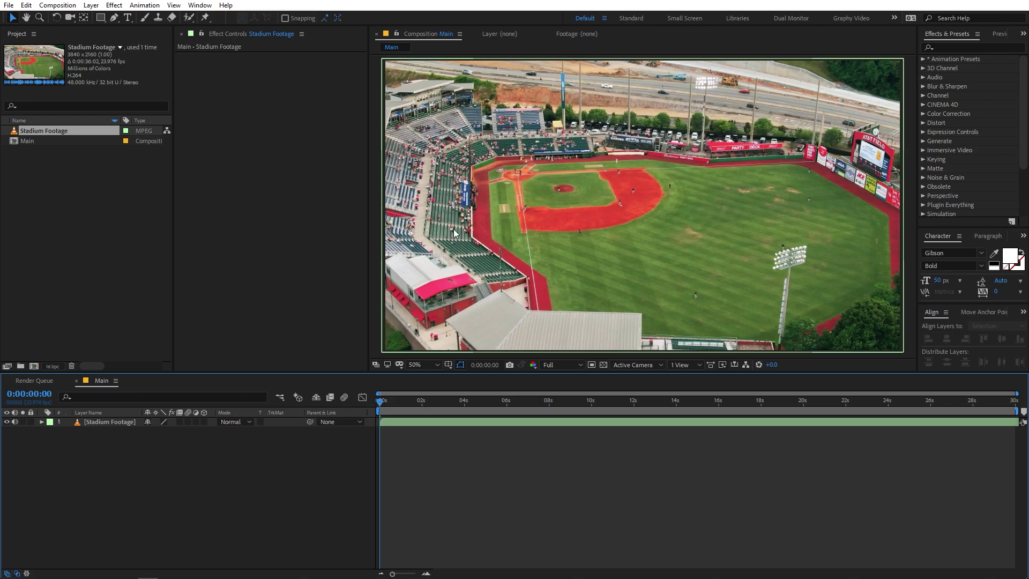
Trim the end of the Stadium Footage layer to 0:00:06:00
click(393, 406)
drag(392, 406, 509, 413)
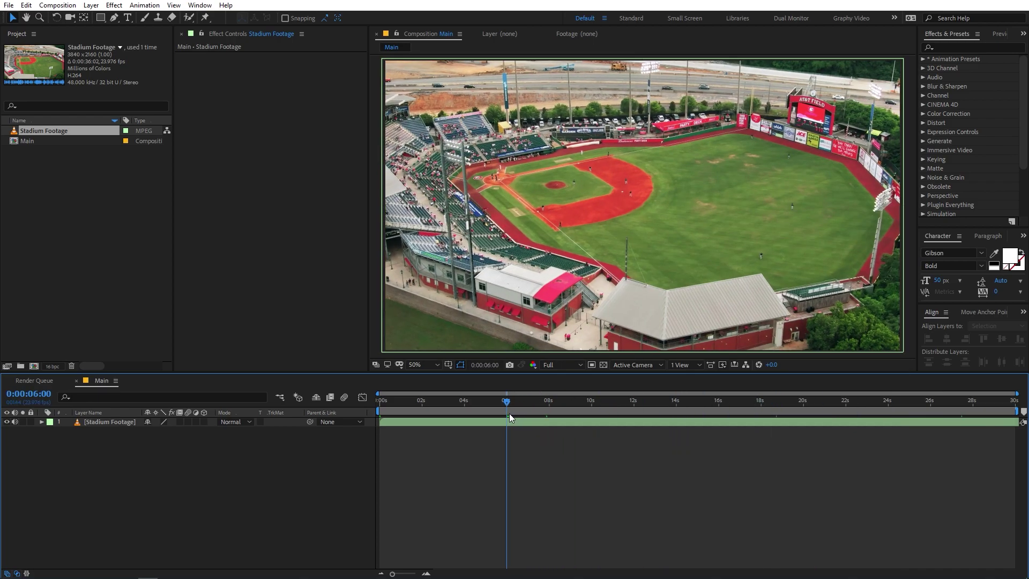
click(472, 422)
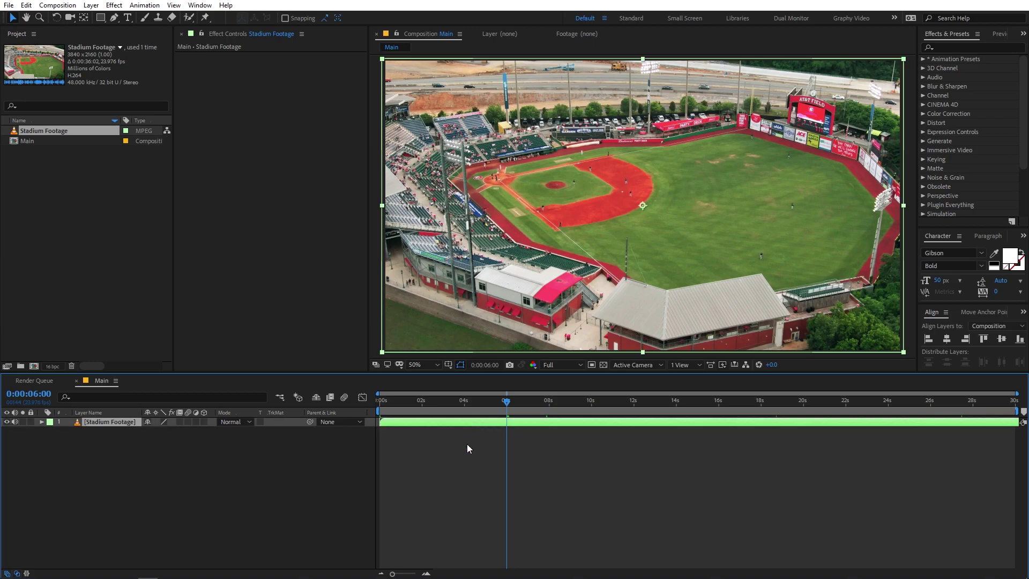
key(alt+bracketright)
click(481, 471)
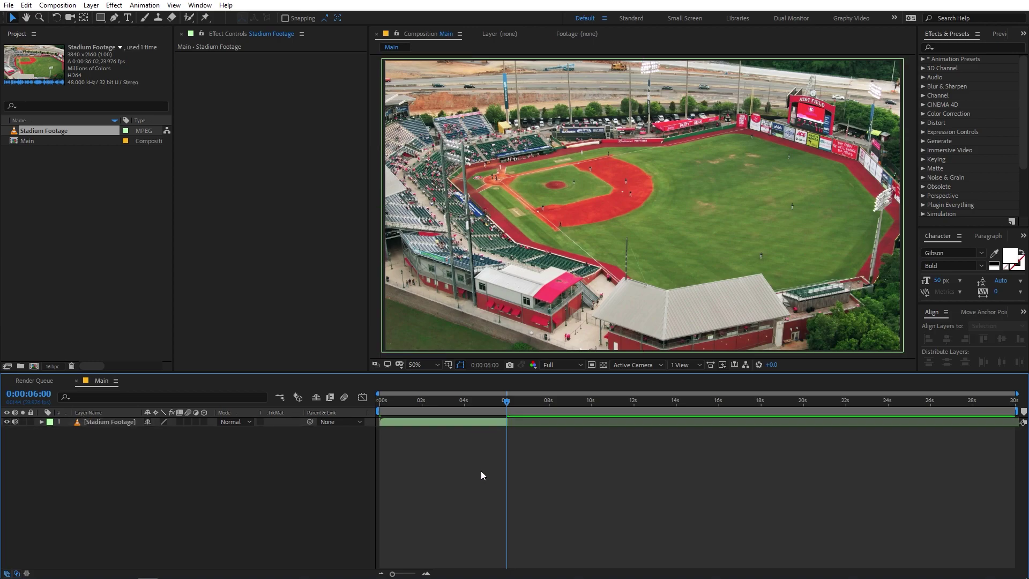
Scrub through the trimmed footage and check the Stadium Footage layer's Scale property
drag(395, 400, 453, 423)
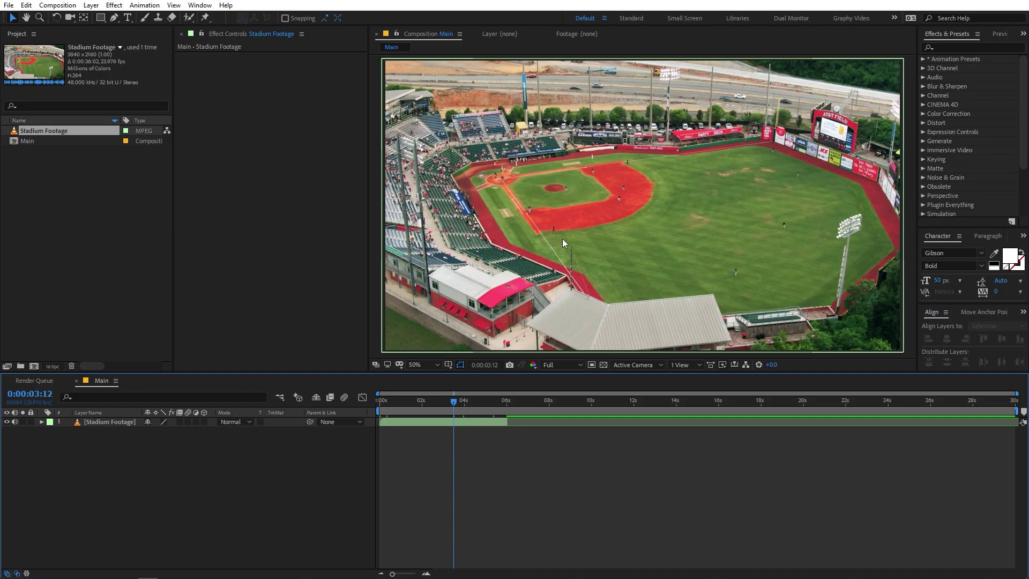
drag(453, 400, 416, 405)
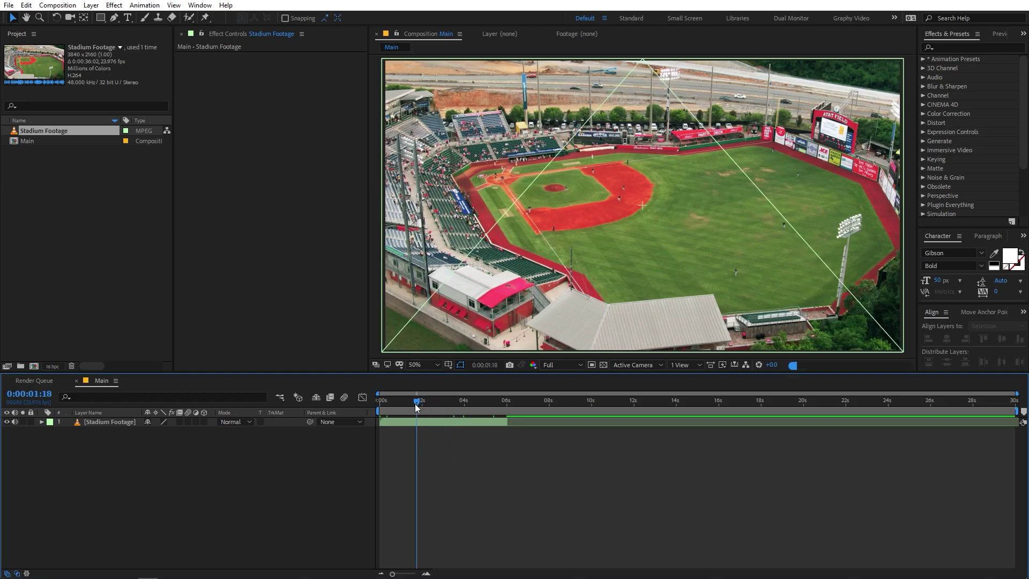
click(118, 422)
key(s)
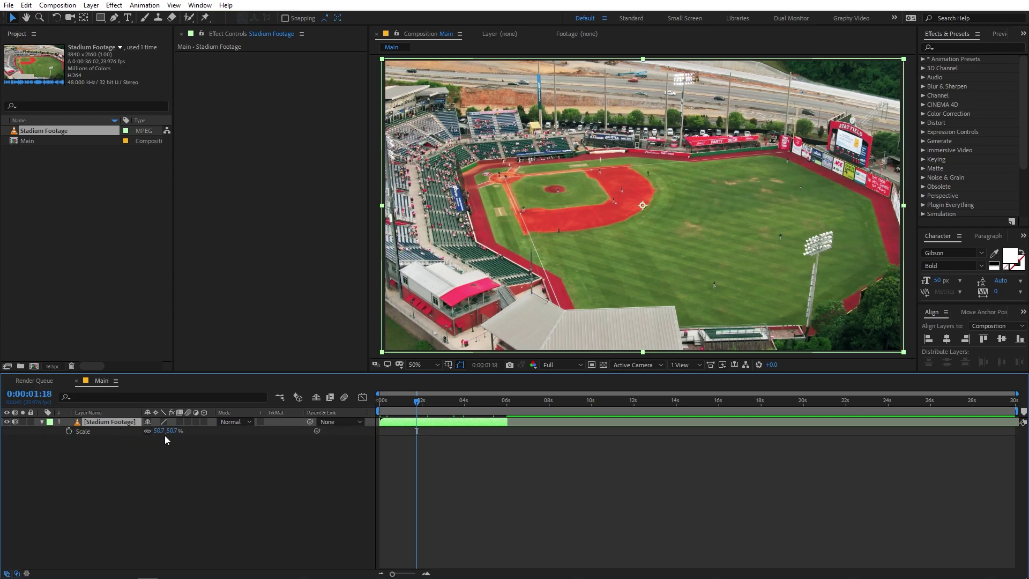
click(436, 456)
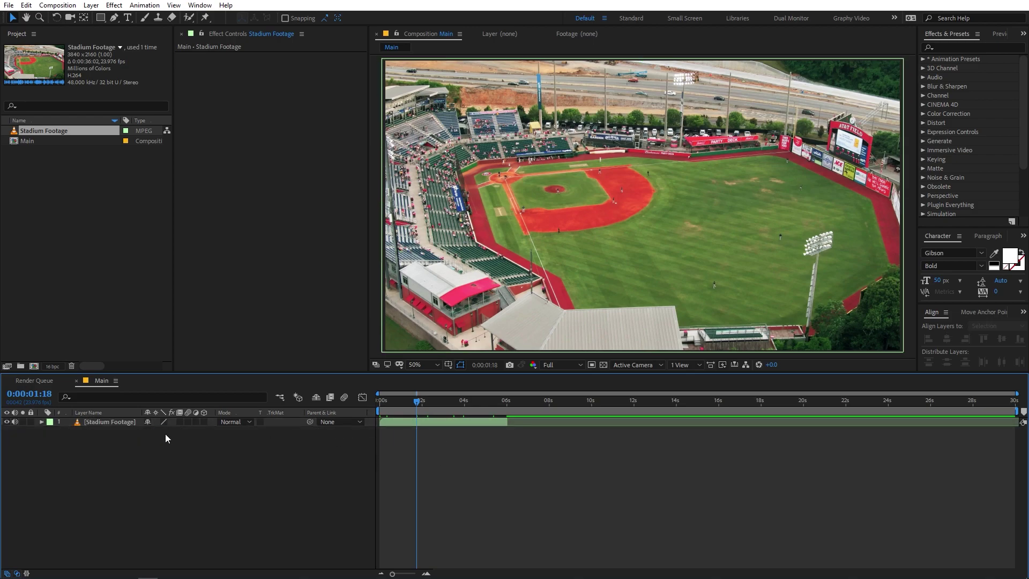
Pre-compose the Stadium Footage layer as "Video", moving all attributes into the new composition, and check the new layer's scale
right_click(104, 422)
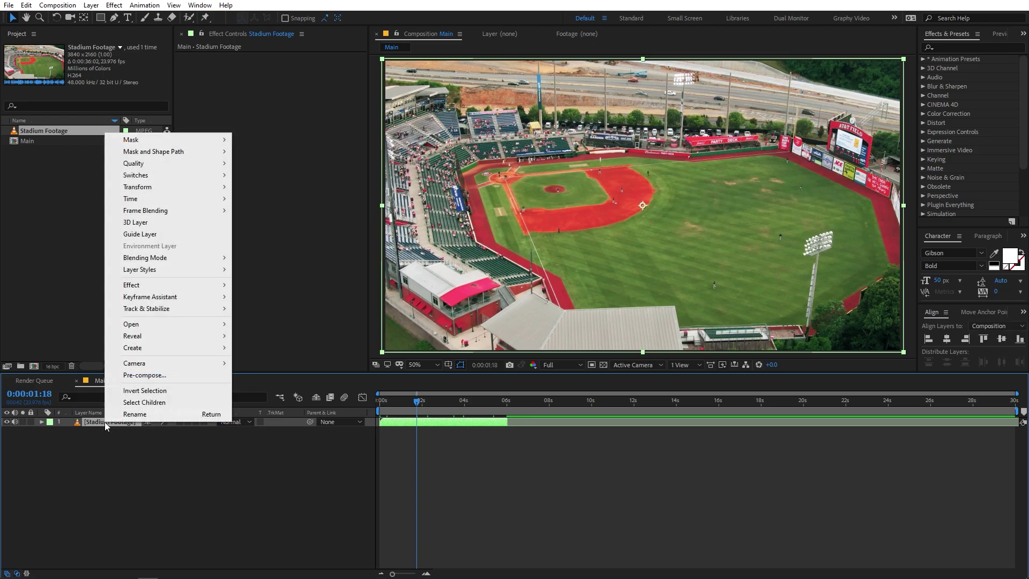
click(147, 375)
click(339, 197)
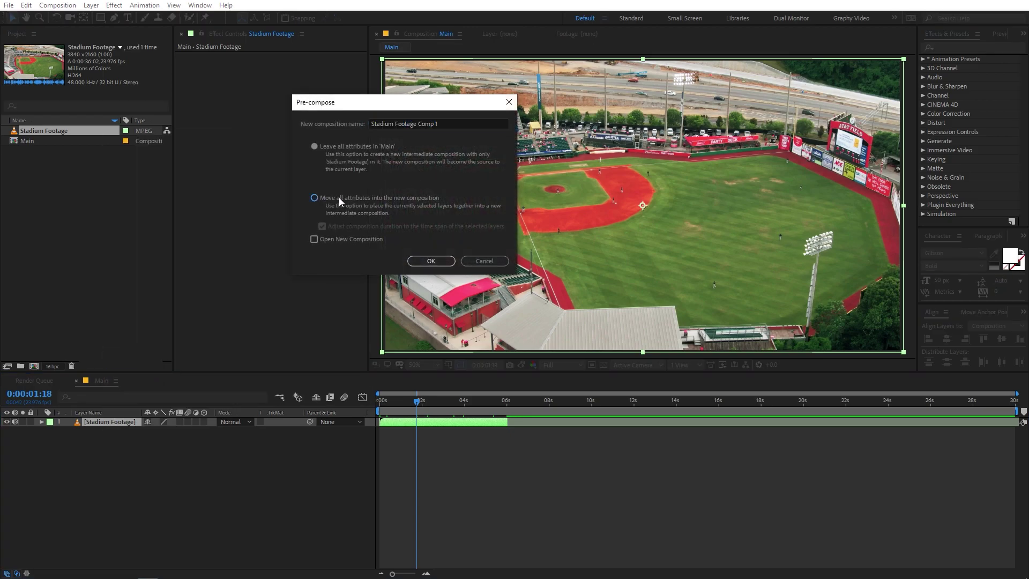
click(444, 124)
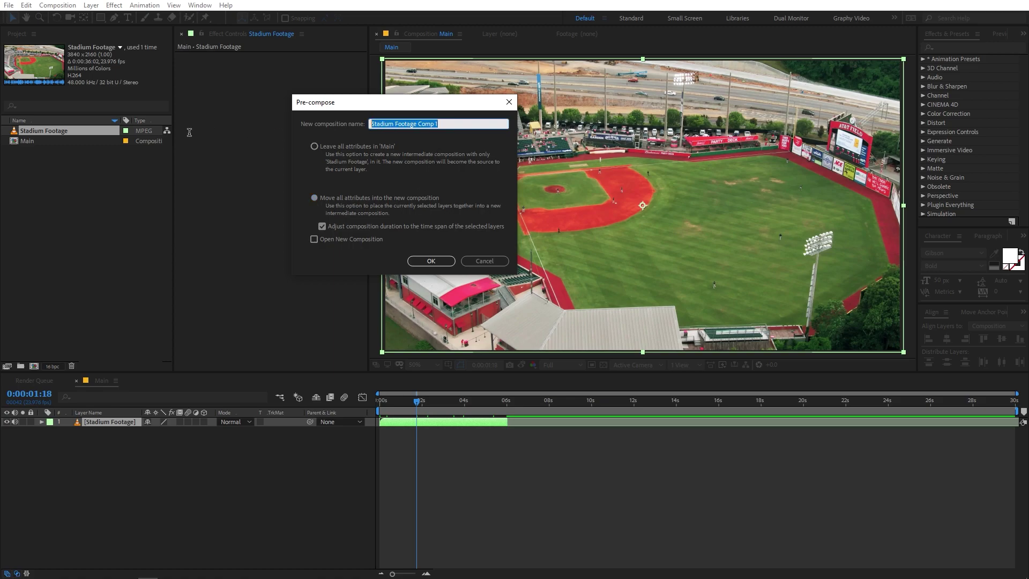
text(Video)
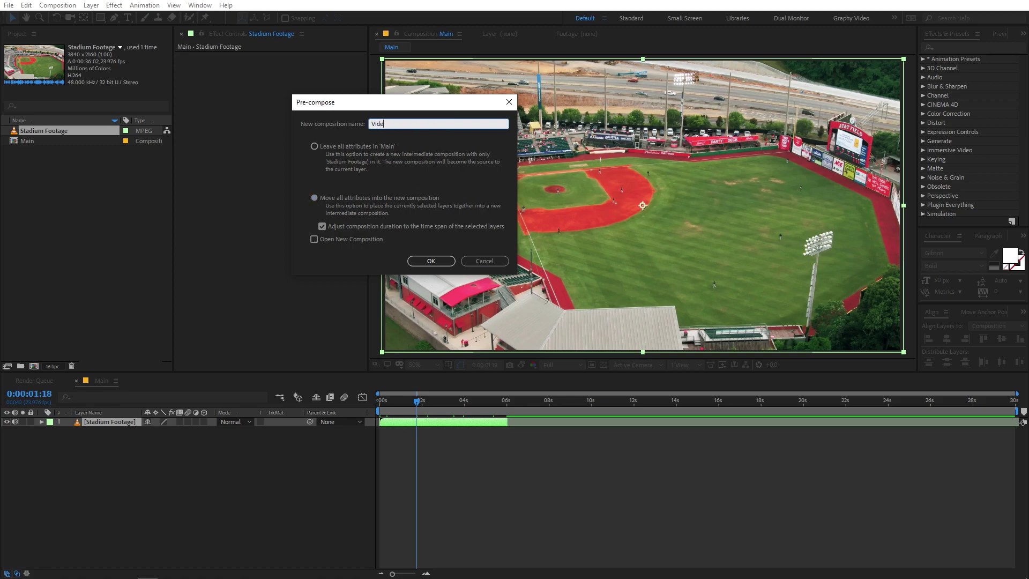
click(432, 260)
key(s)
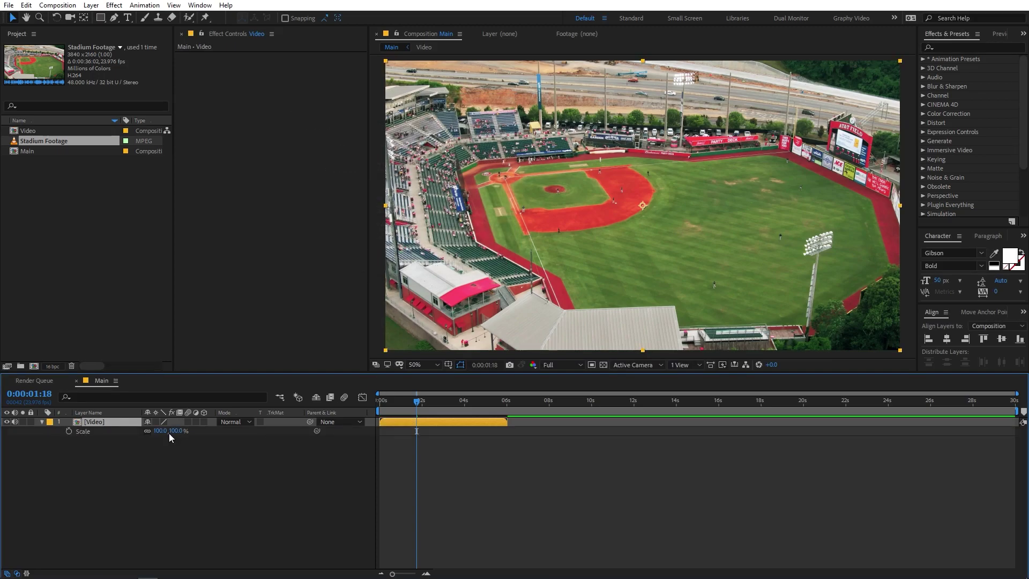
click(41, 422)
Find the 3D Camera Tracker effect and apply it to the Video layer
click(955, 51)
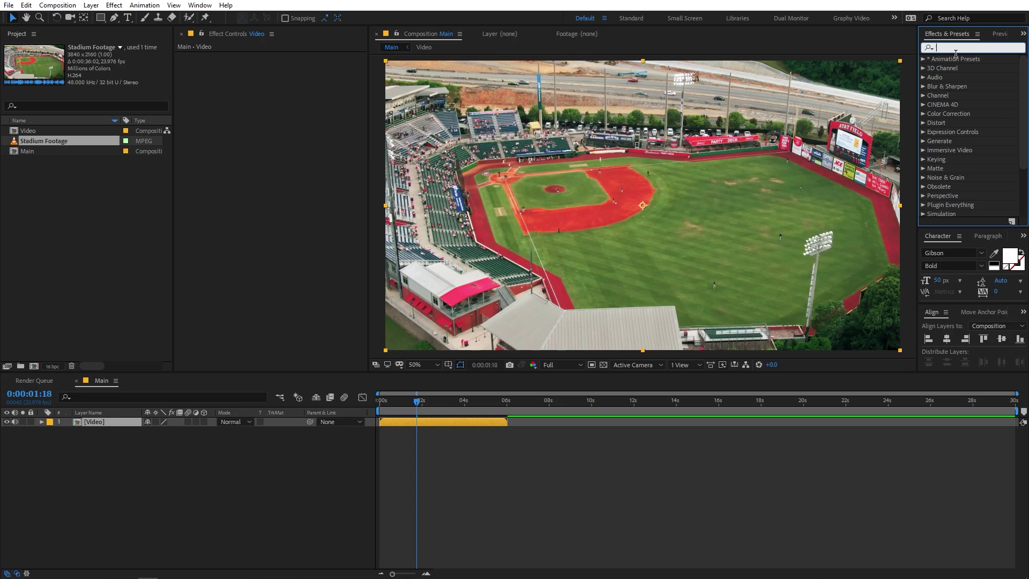
text(3d ca)
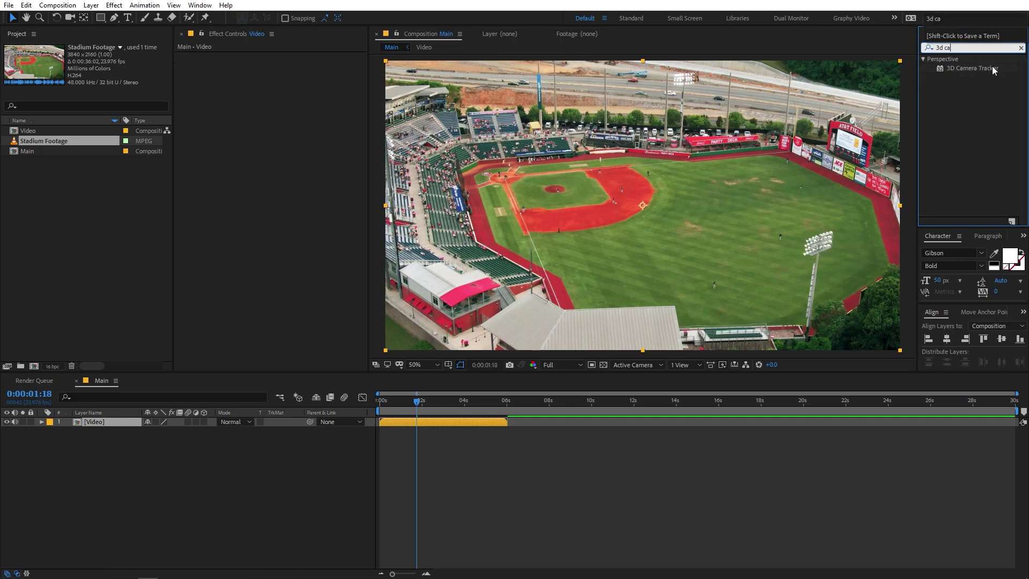
drag(996, 68, 121, 427)
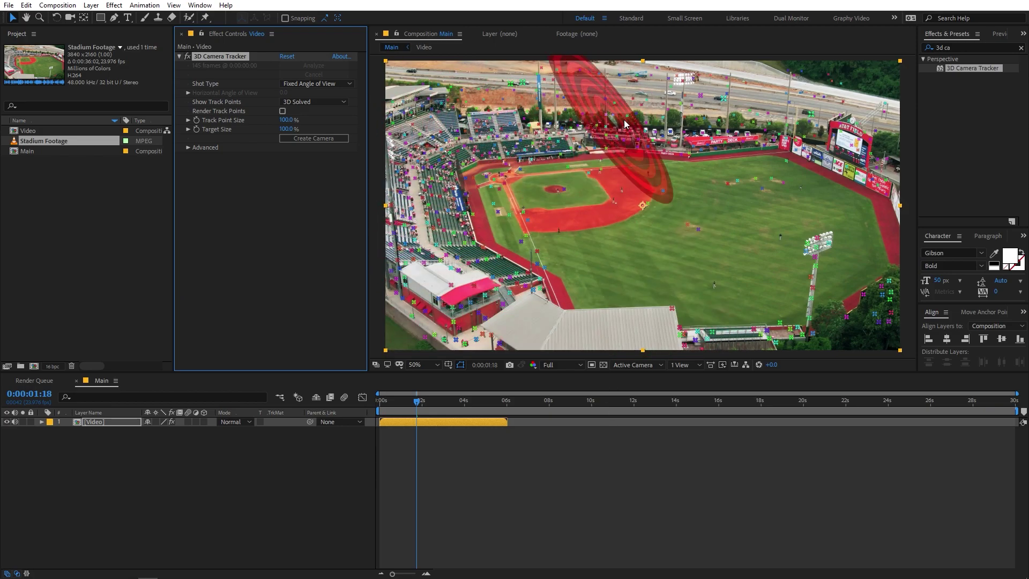
Scrub through the analyzed footage to examine the track points and target planes, ending at the first frame
drag(421, 406, 443, 418)
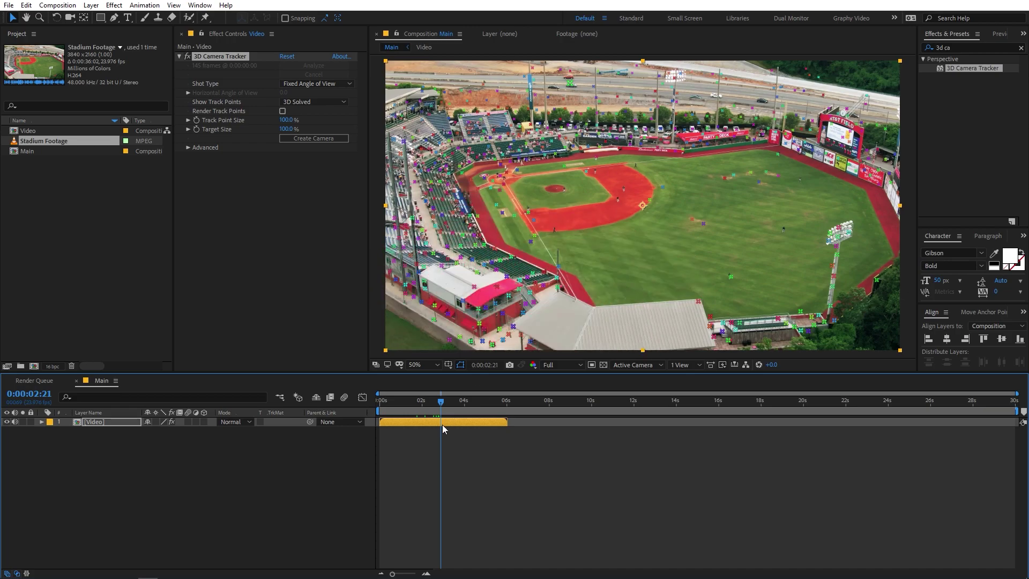
drag(442, 403, 399, 403)
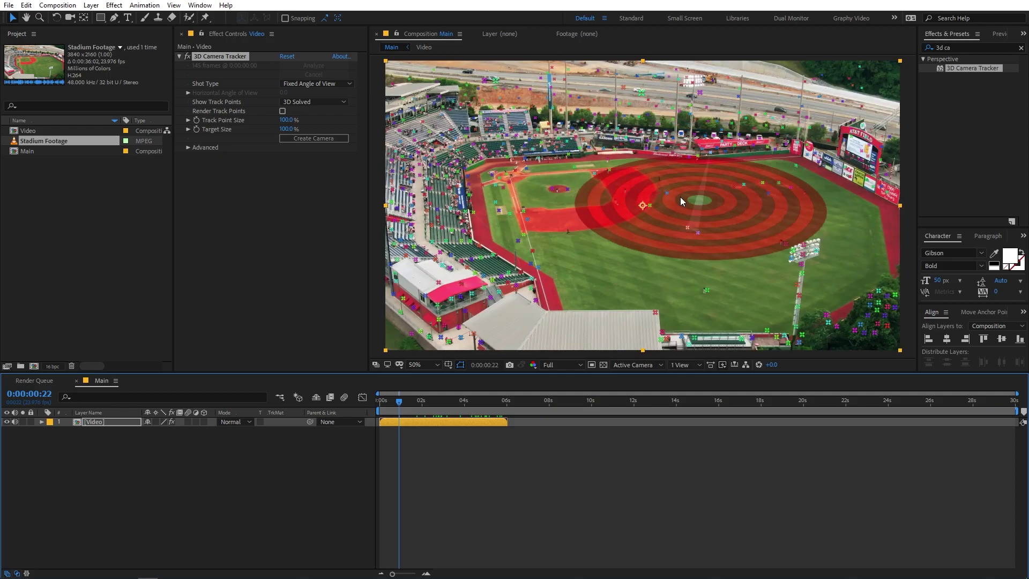
click(388, 406)
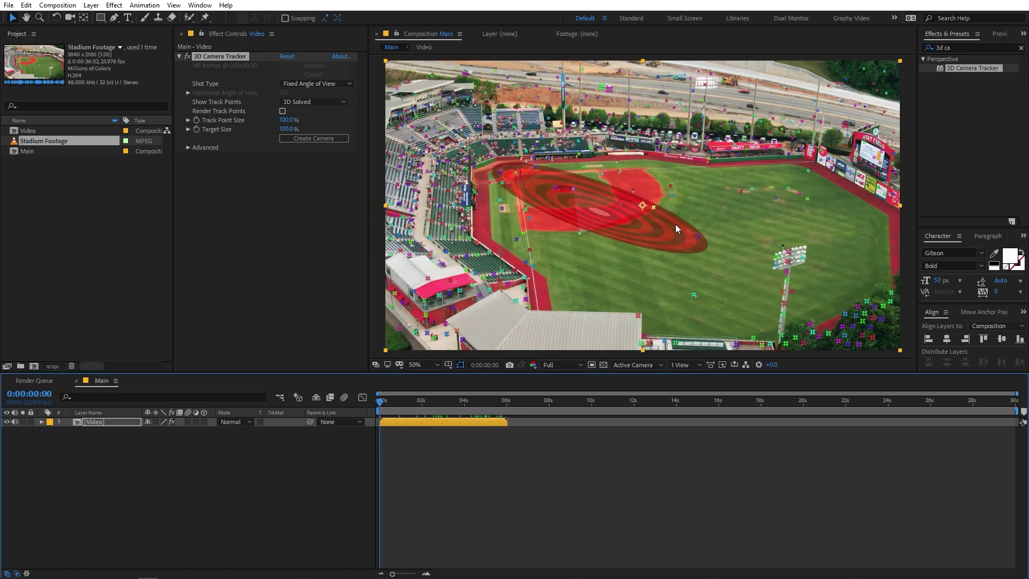
click(279, 250)
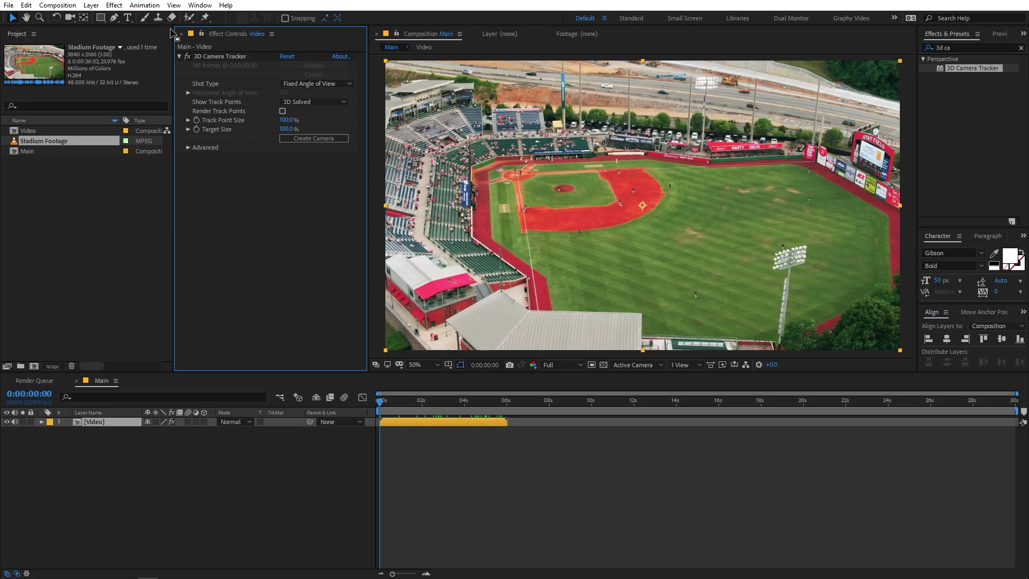
Try a larger target size on the outfield track points, and restore Target Size to 100%
click(231, 56)
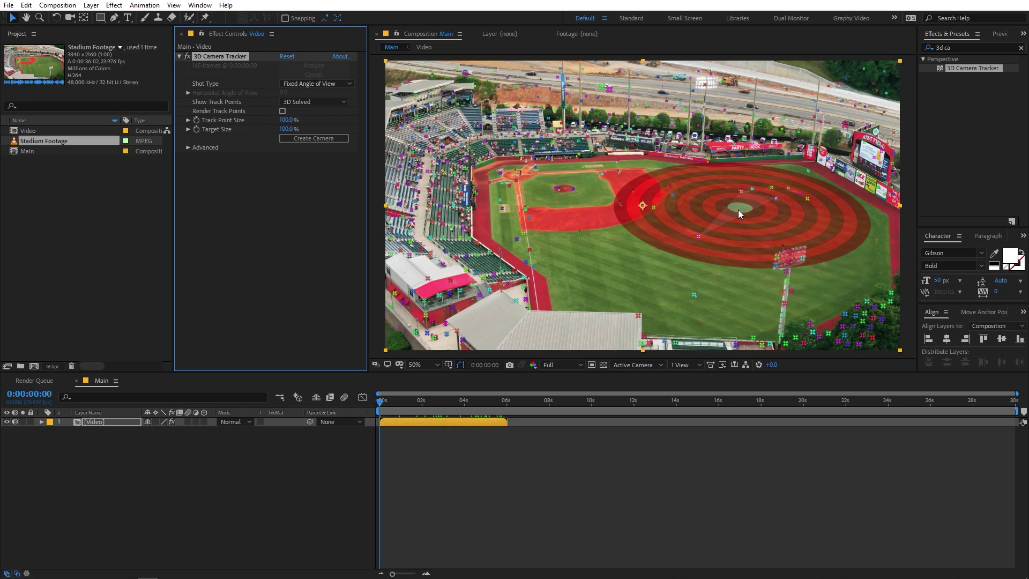
click(738, 213)
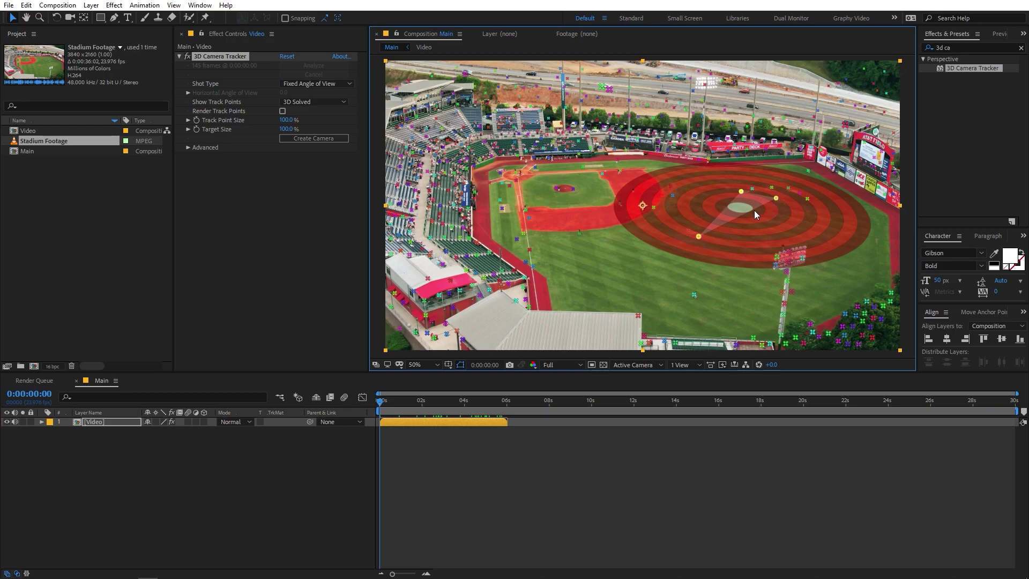
drag(287, 129, 305, 167)
click(287, 129)
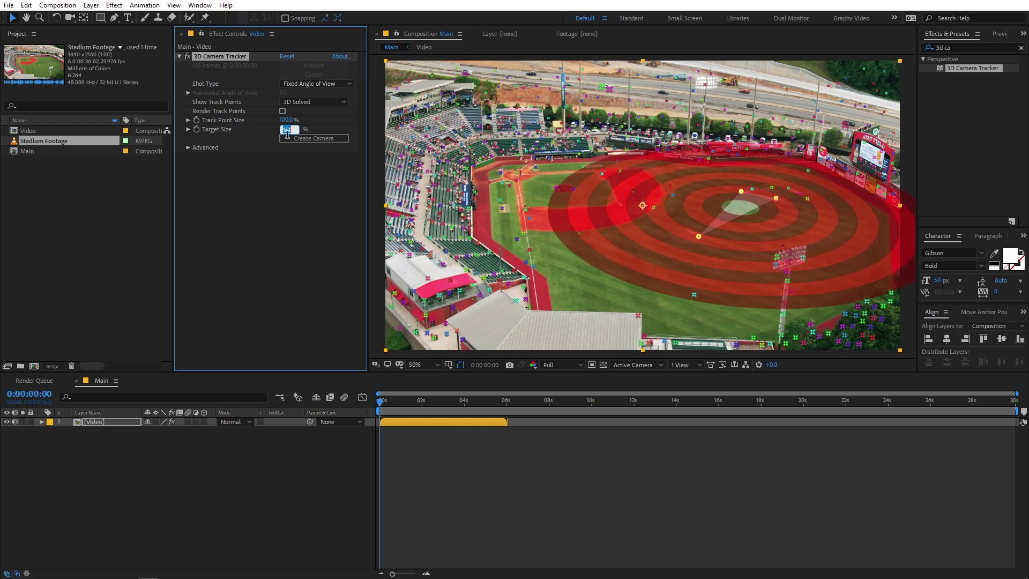
text(100)
click(269, 204)
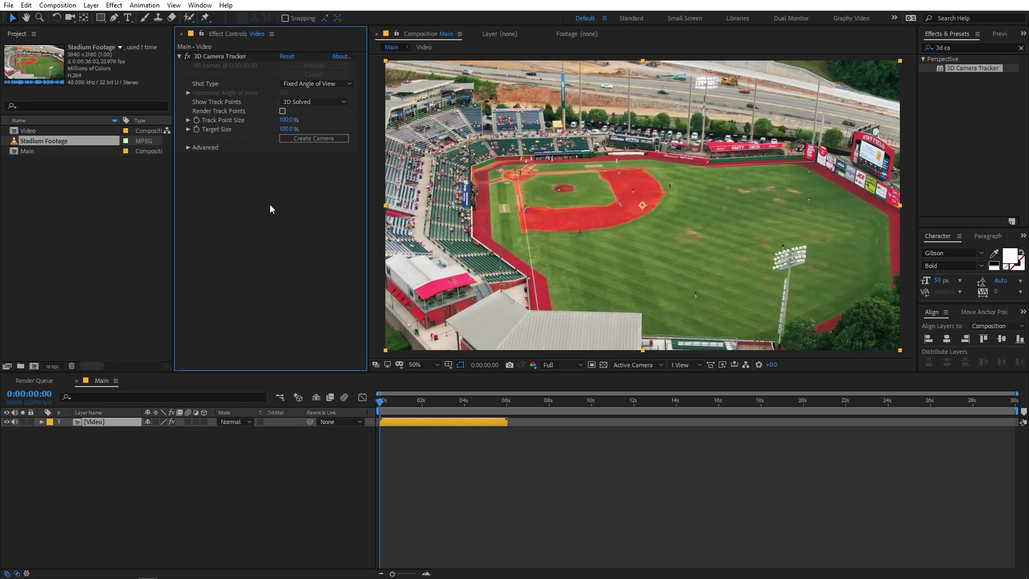
Create a solid and camera from the track points lying flat on the outfield, and play back the tracked result
click(227, 59)
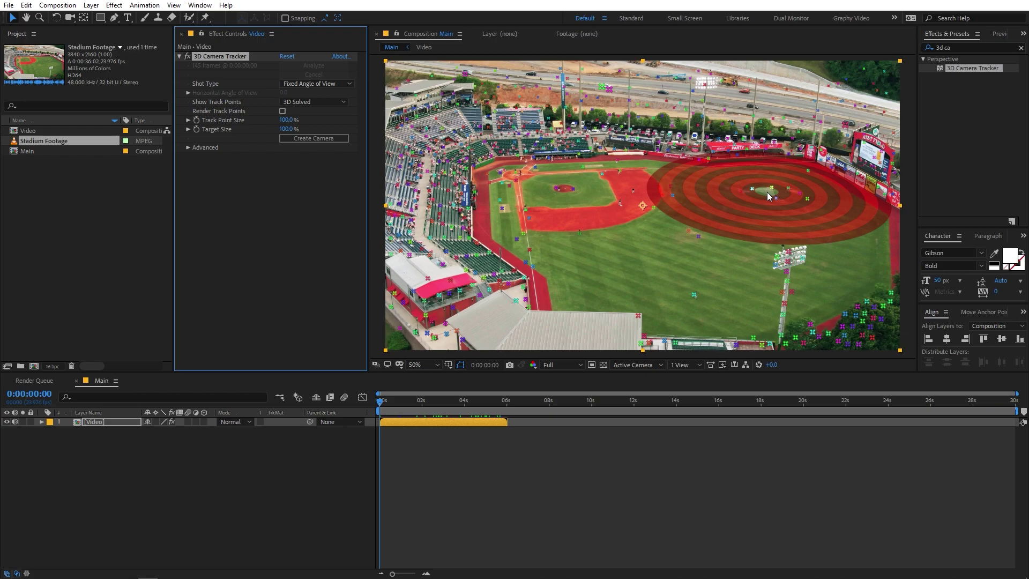
right_click(767, 193)
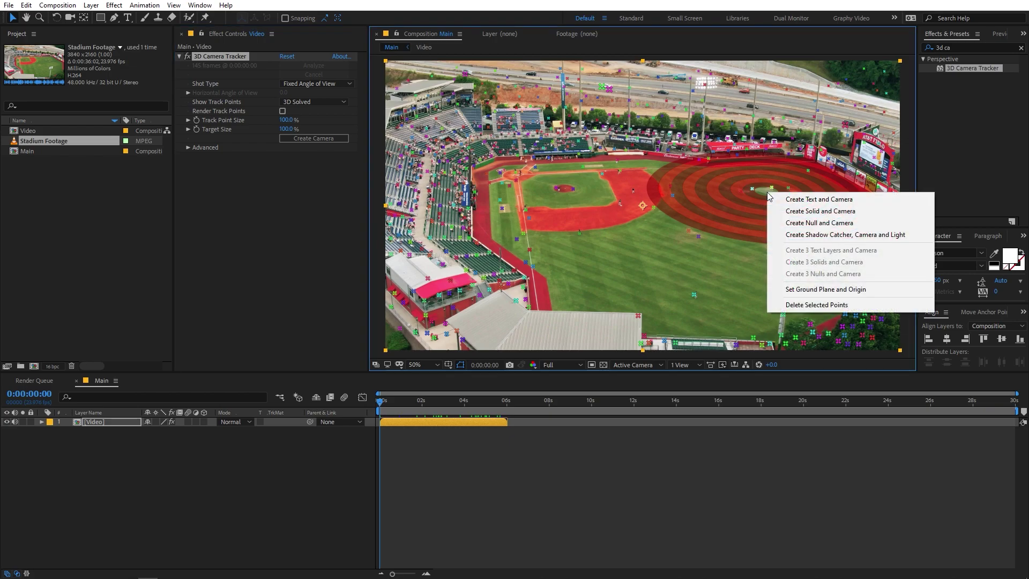
click(805, 212)
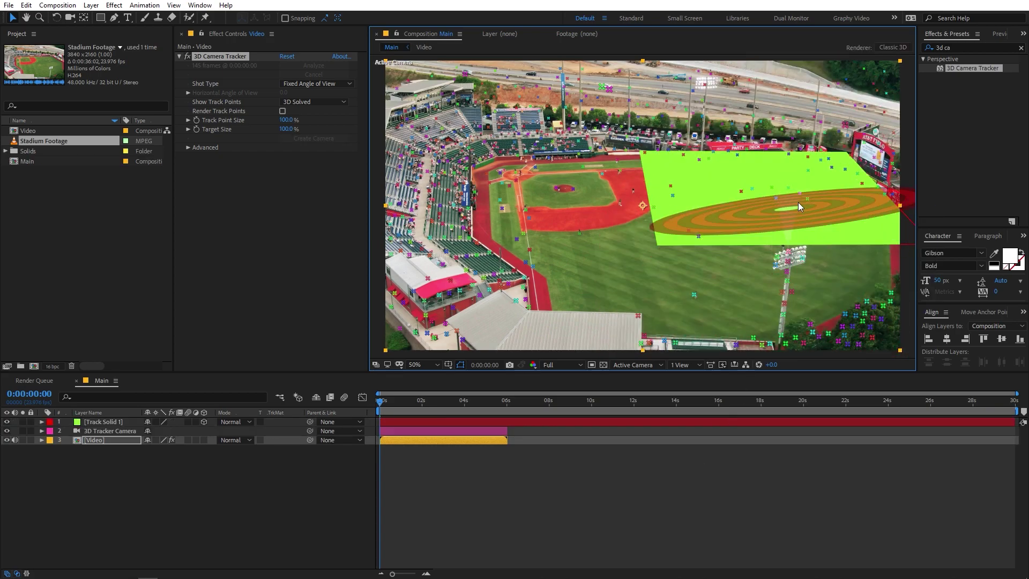
click(678, 420)
key(space)
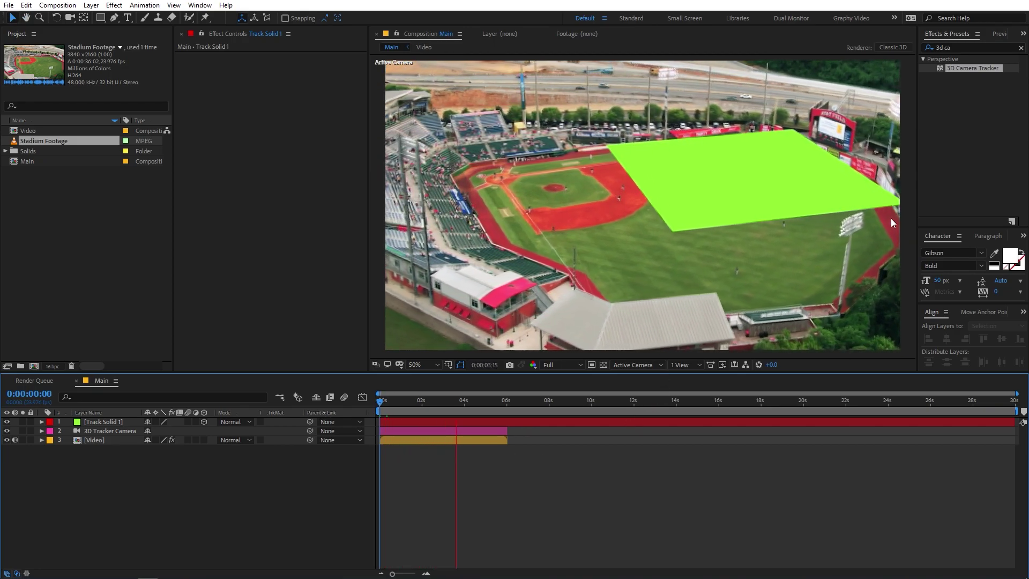
Scale the Track Solid 1 layer to 47.7% and preview it on the outfield
drag(481, 404, 426, 415)
click(106, 423)
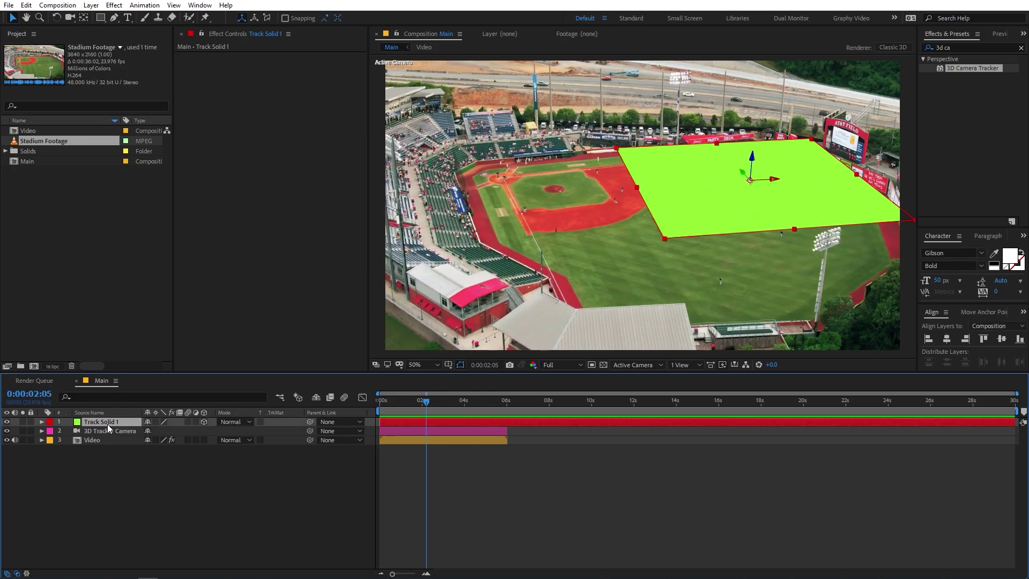
key(s)
drag(161, 430, 127, 431)
click(587, 512)
key(space)
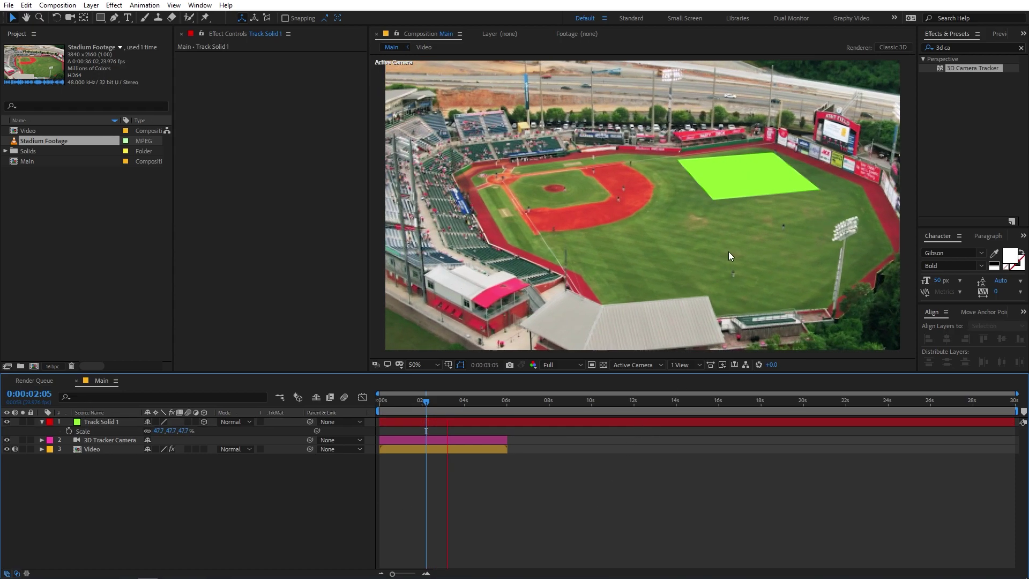
key(Home)
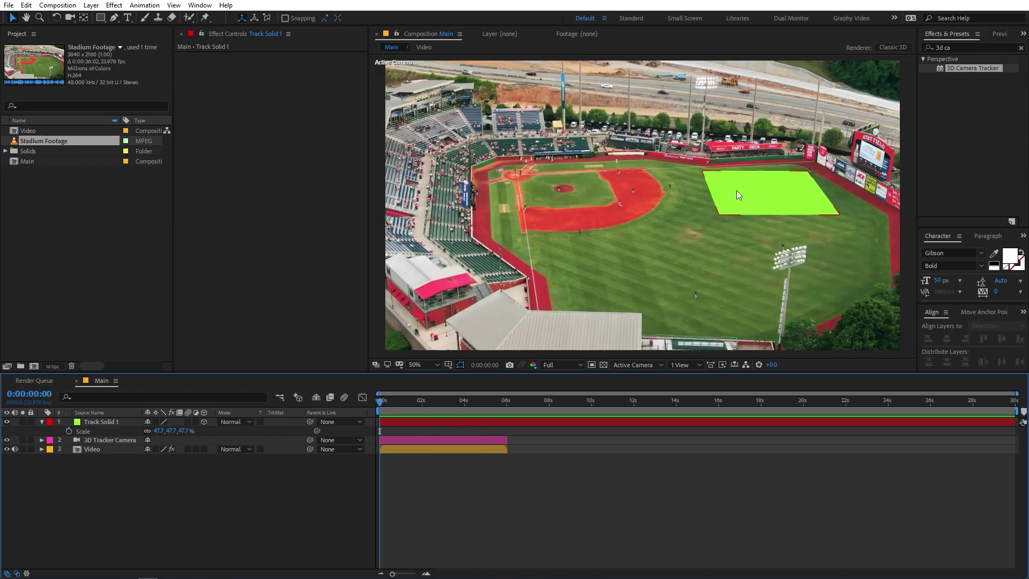
Hide Track Solid 1, create a text layer from the 3D Camera Tracker's outfield track points, and select it
drag(384, 406, 343, 422)
click(7, 422)
click(94, 450)
click(226, 56)
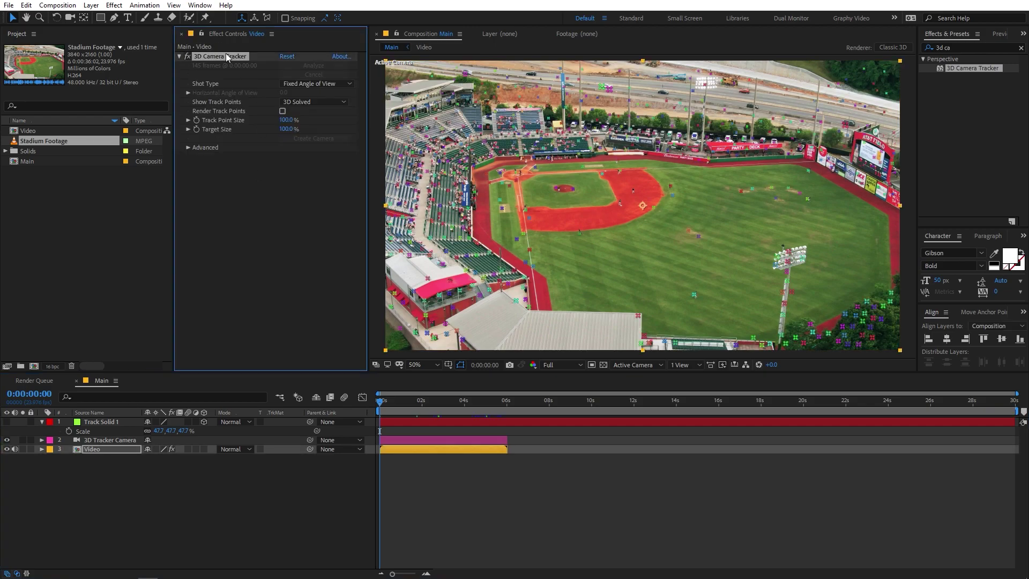
mouse_move(788, 211)
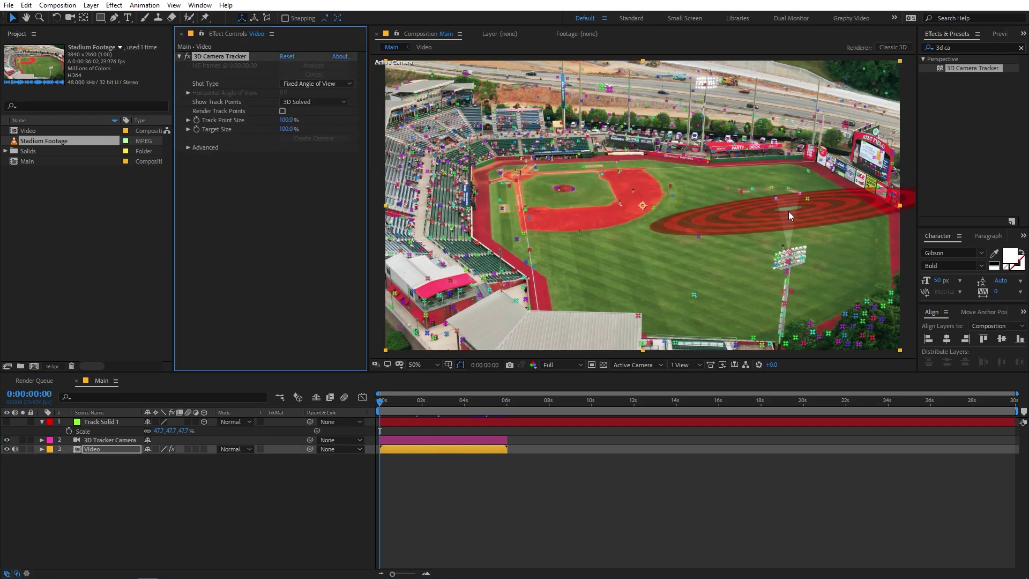
right_click(765, 191)
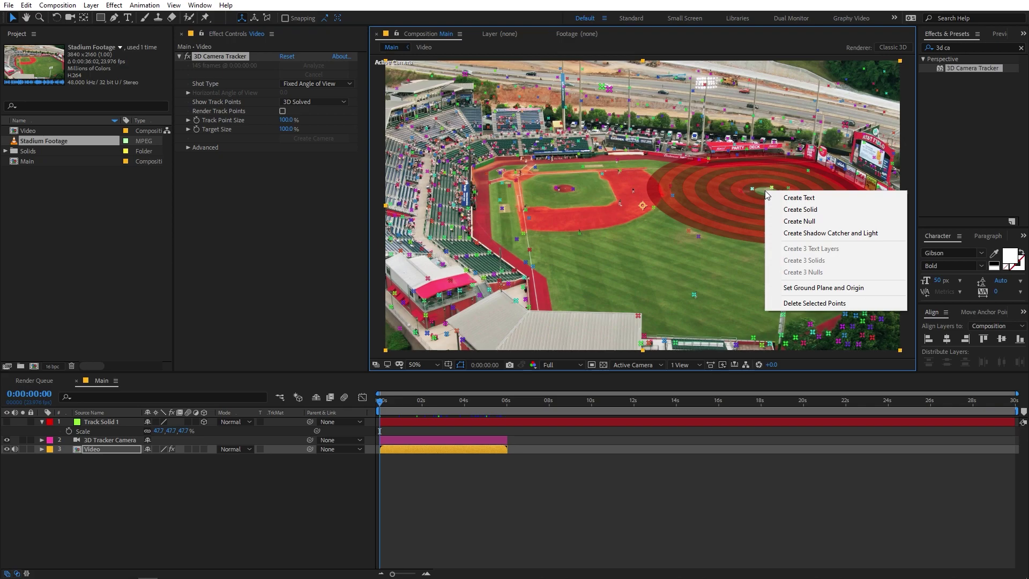
click(802, 200)
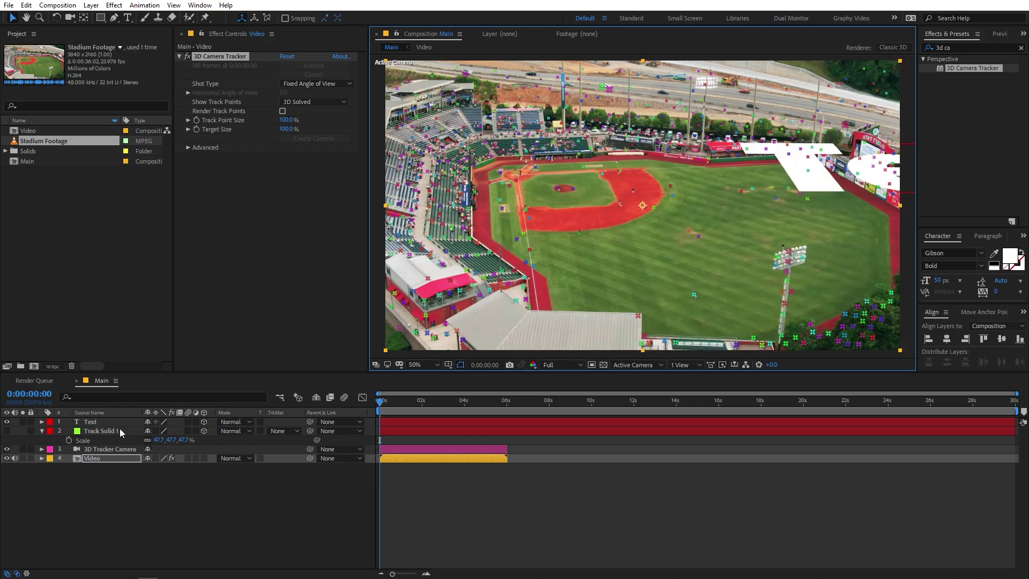
click(104, 420)
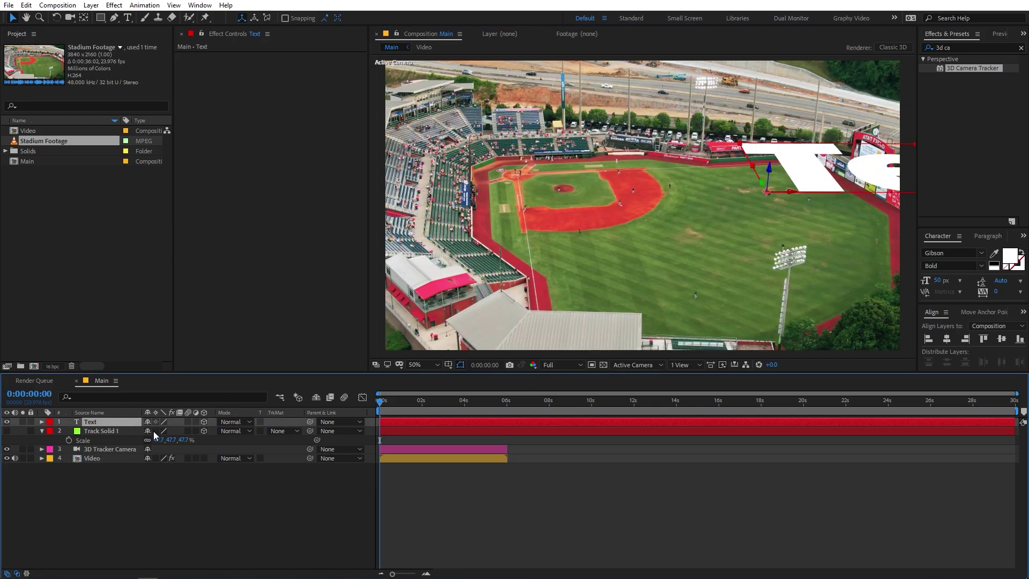
Scale the text layer down to 412% so it fits on the outfield
key(s)
drag(155, 431, 2, 457)
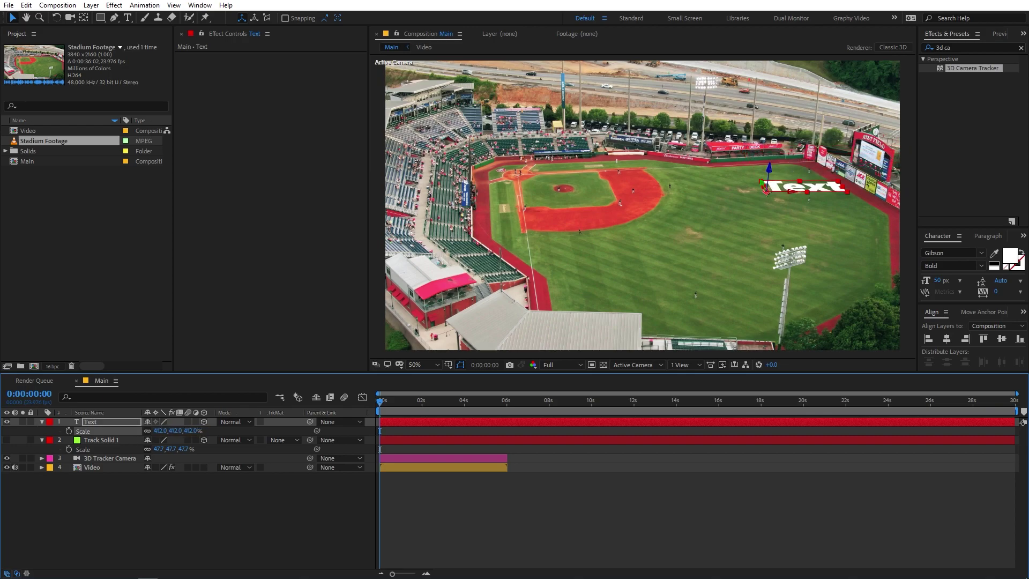
click(625, 480)
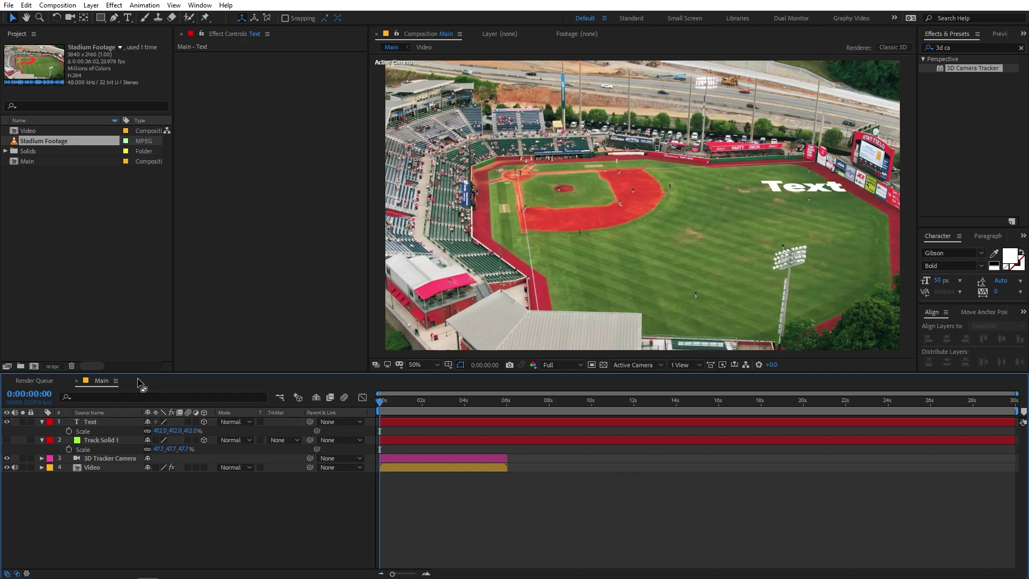
Set the text layer's Z orientation to 343.5° and its Scale to 495.2%, and play back the tracked result
click(42, 423)
click(41, 422)
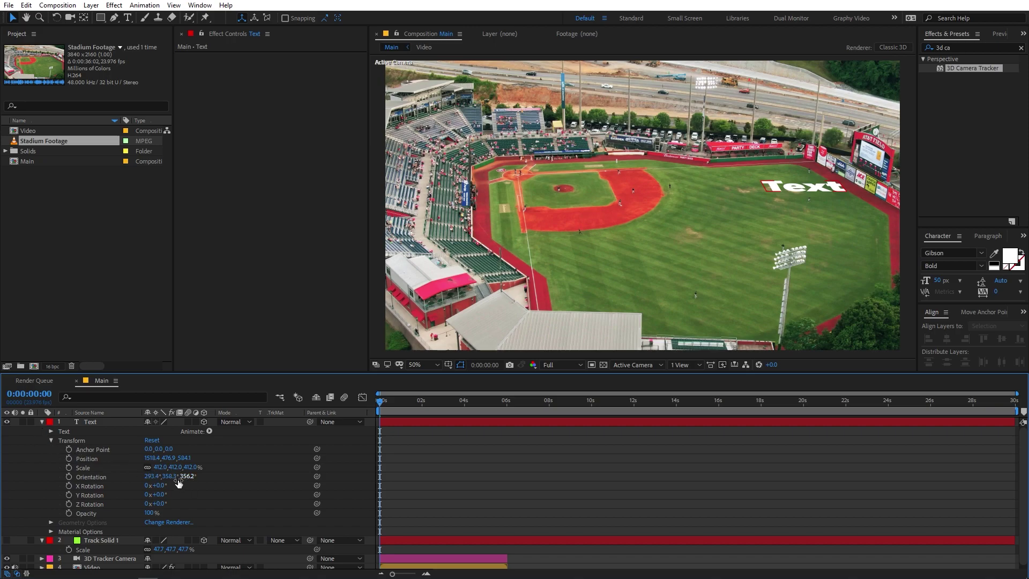
mouse_move(194, 482)
mouse_down()
mouse_move(138, 484)
mouse_move(205, 470)
mouse_up()
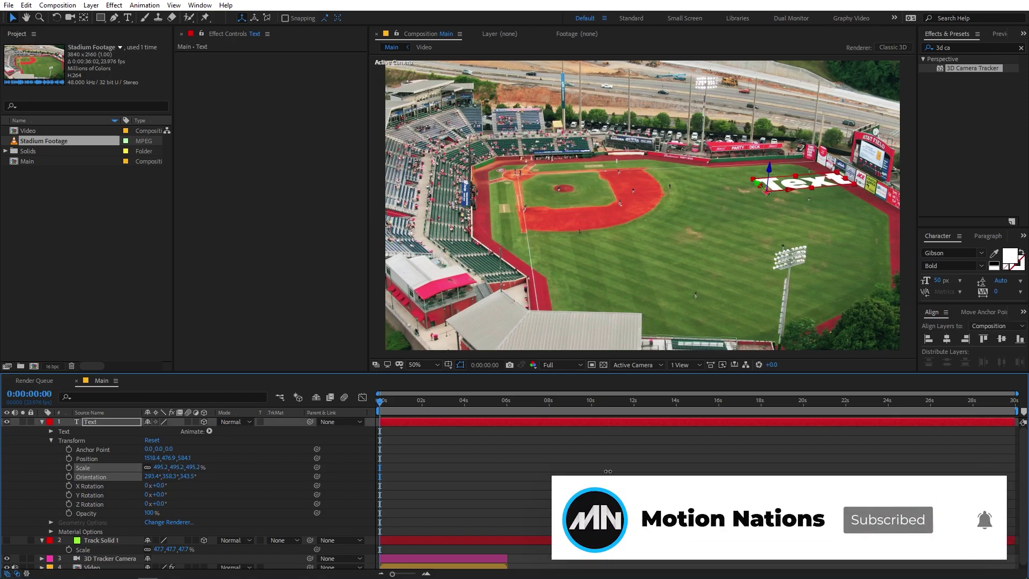
click(600, 474)
key(space)
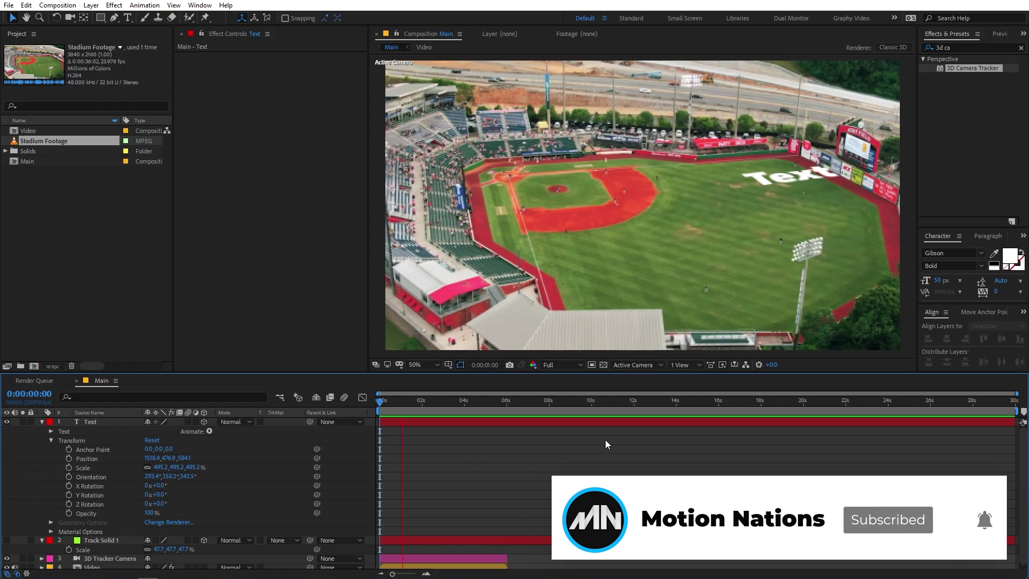
mouse_move(418, 402)
mouse_down()
mouse_move(492, 407)
mouse_move(407, 409)
mouse_up()
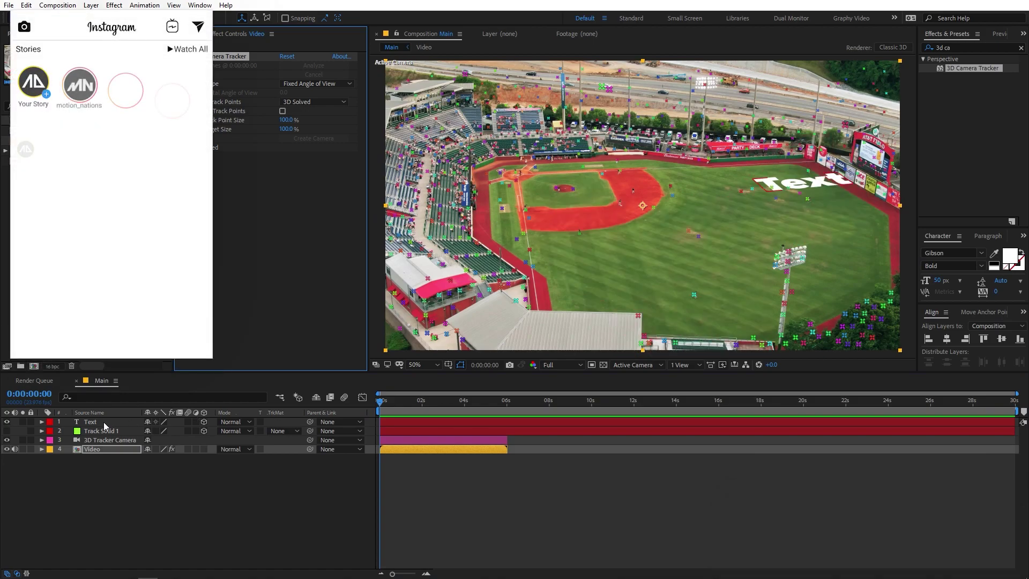
Try moving the text freely toward the middle of the outfield, preview it, and undo the move
click(104, 422)
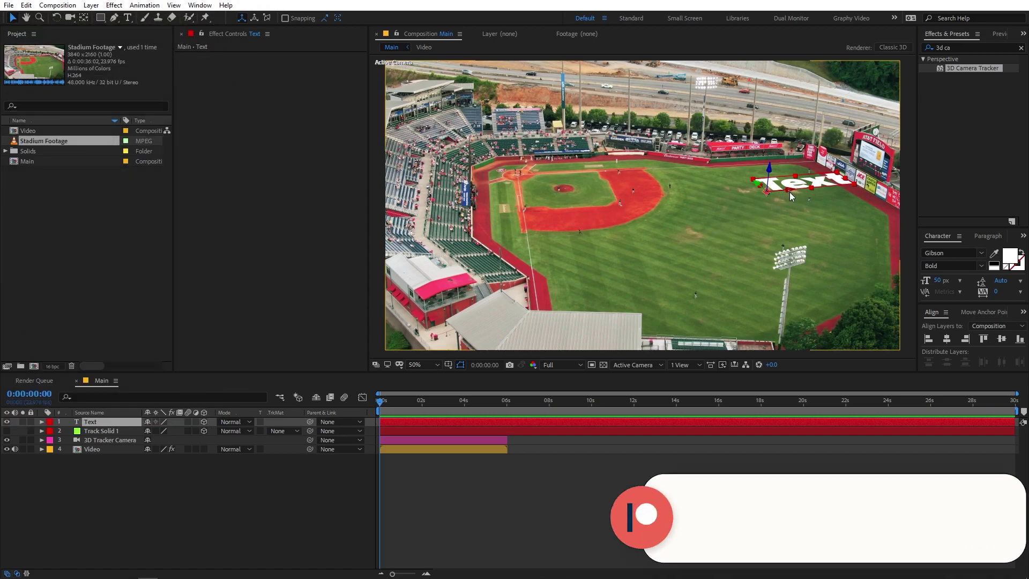
drag(784, 188, 724, 235)
key(space)
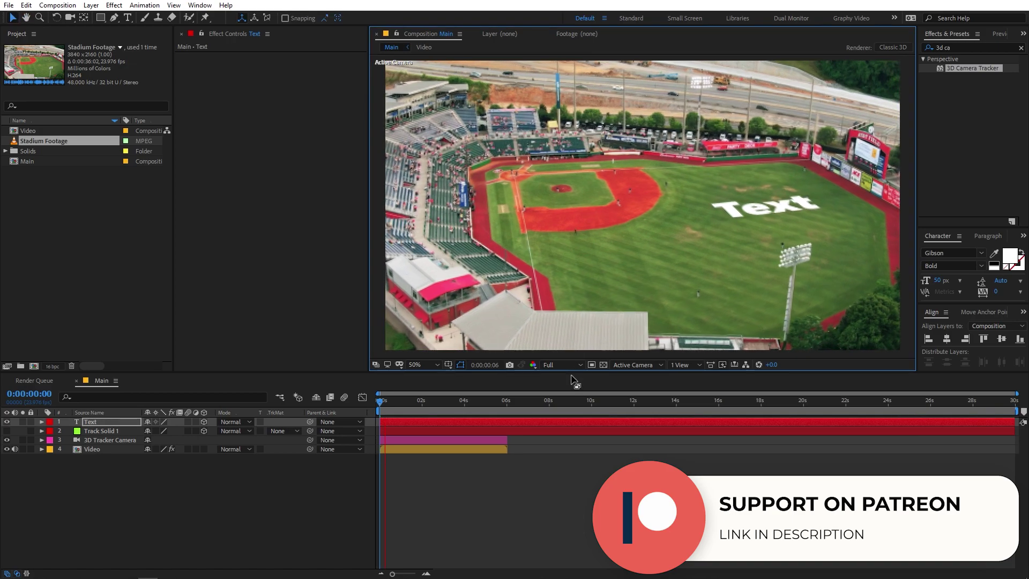
key(space)
key(ctrl+z)
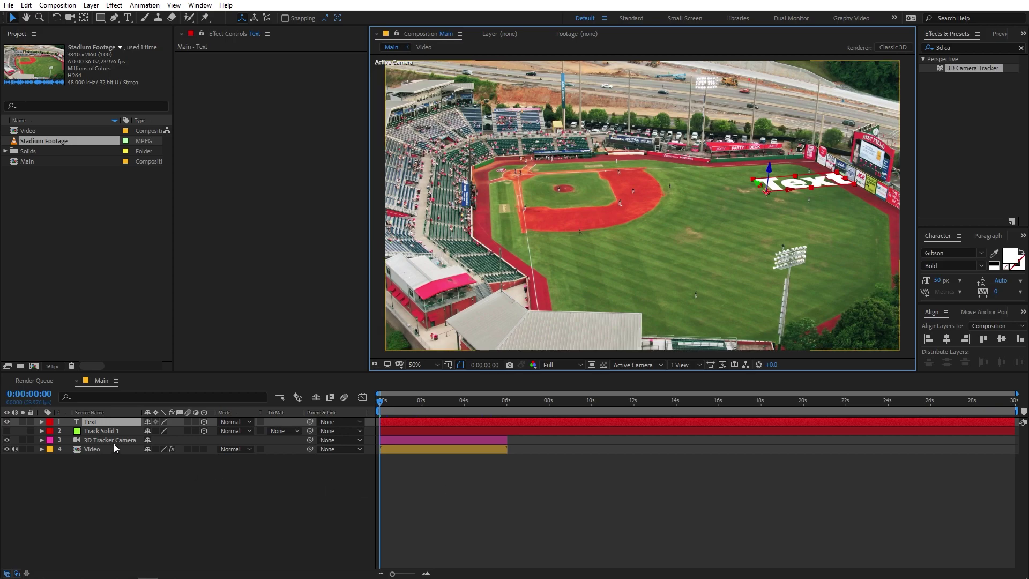
Shift the text across the outfield by setting the layer's X Anchor Point to 45
click(41, 421)
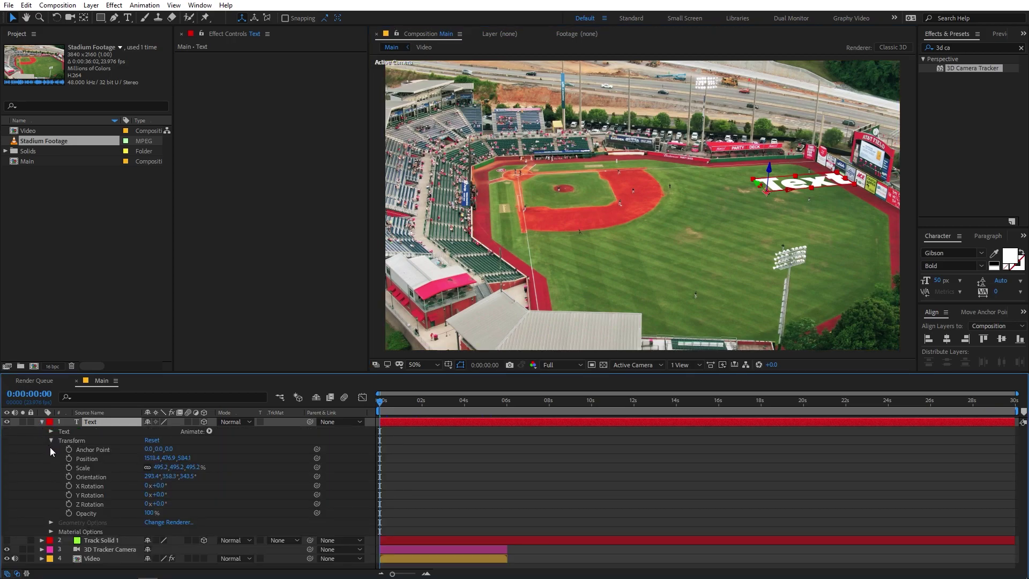
drag(148, 449, 174, 449)
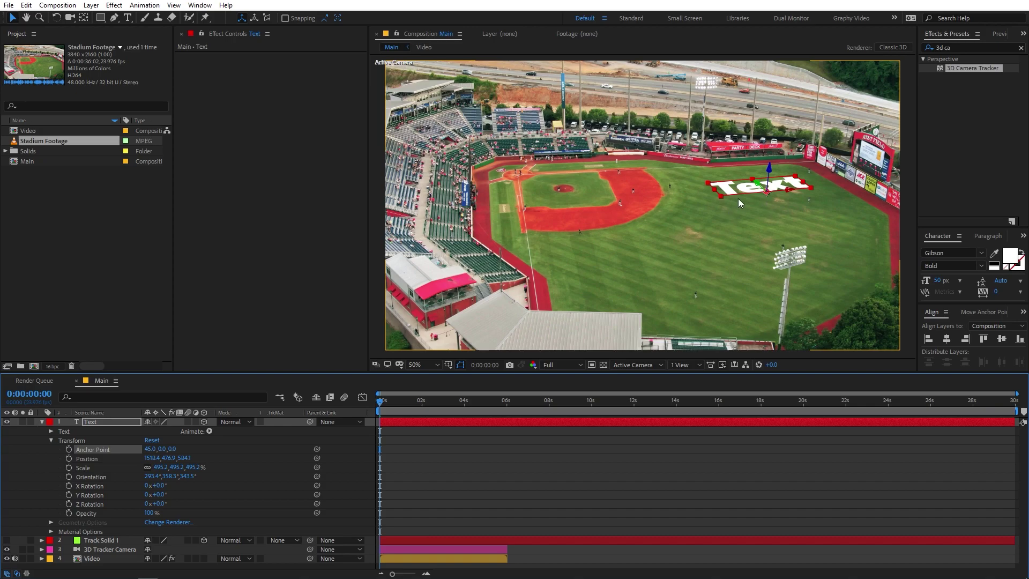
drag(166, 452, 314, 454)
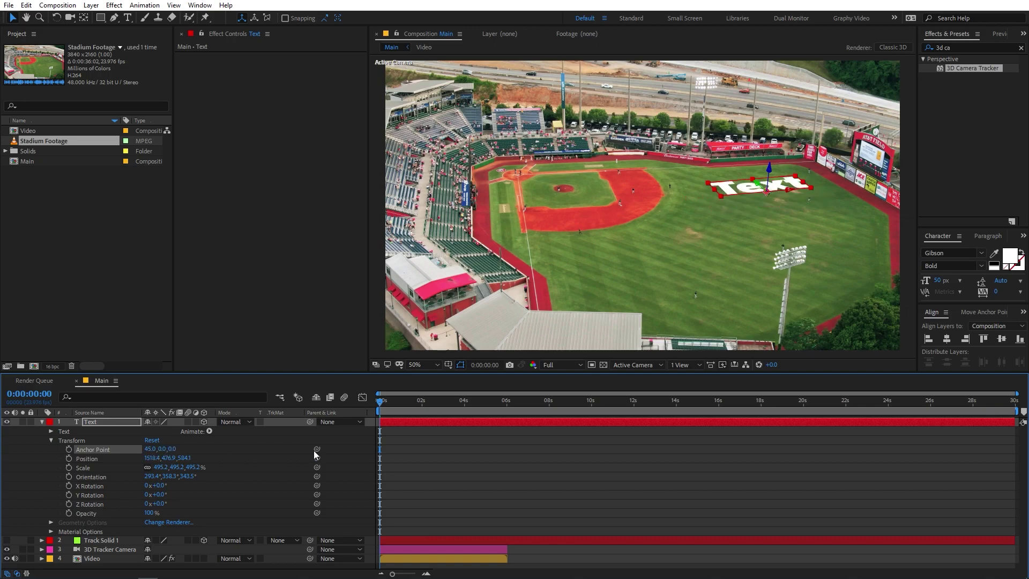
Stand the text upright on the field by setting its X Rotation to 90°
click(258, 496)
mouse_move(164, 486)
mouse_down()
mouse_move(186, 487)
mouse_move(170, 490)
mouse_up()
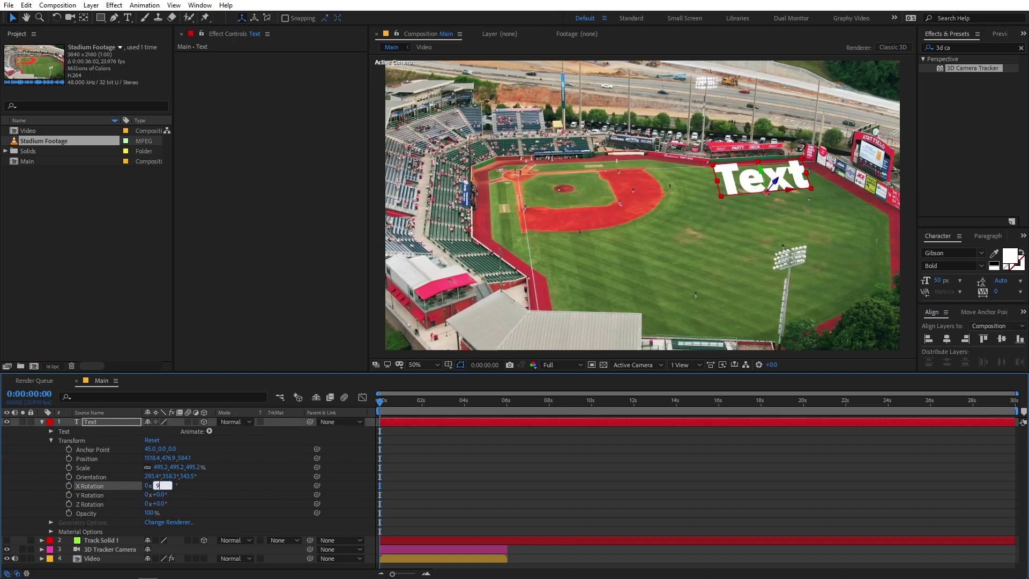
key(Return)
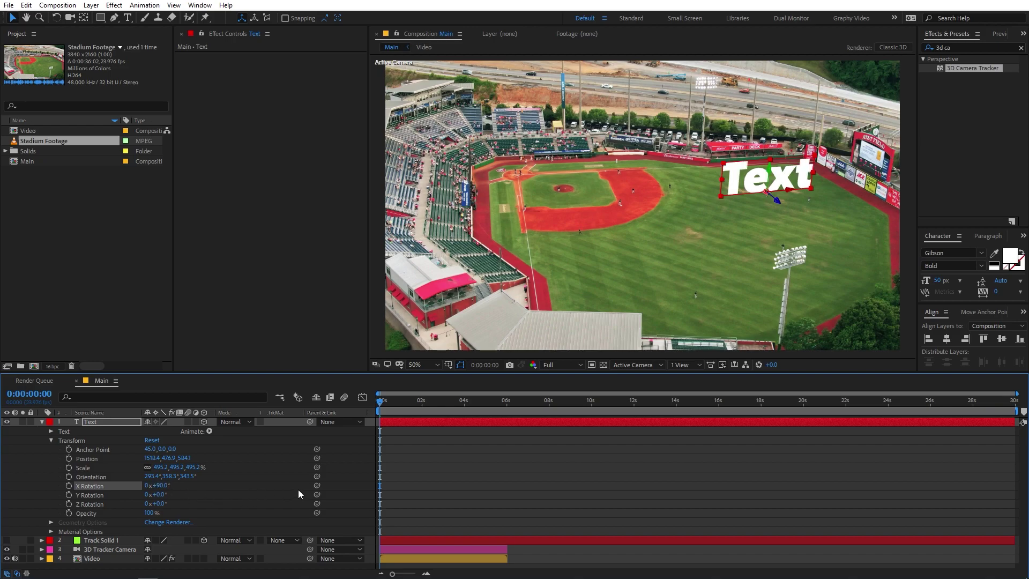
click(294, 485)
Replace the text layer's wording with SCORE
double_click(104, 422)
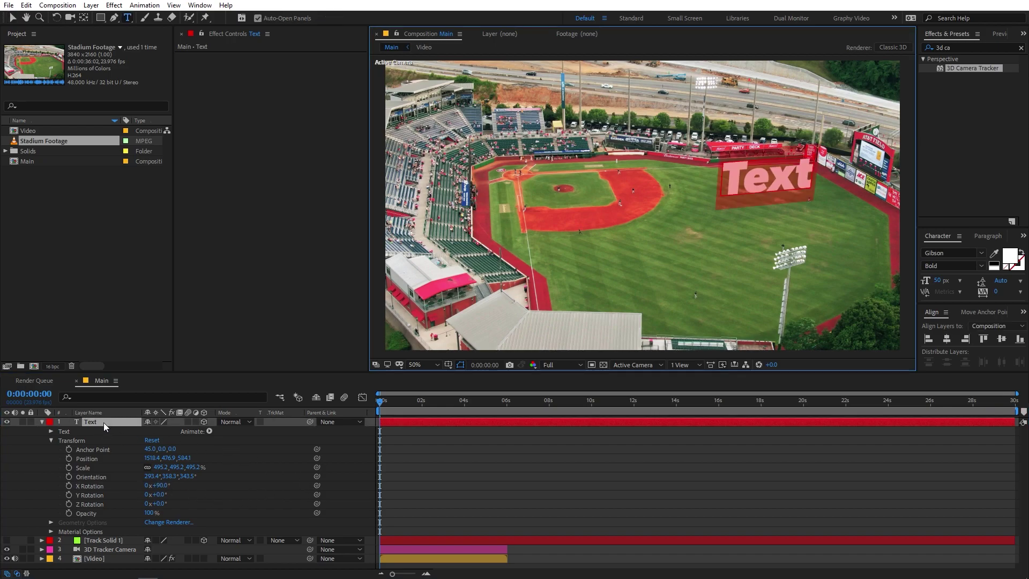
text(SCORE)
click(491, 457)
click(111, 435)
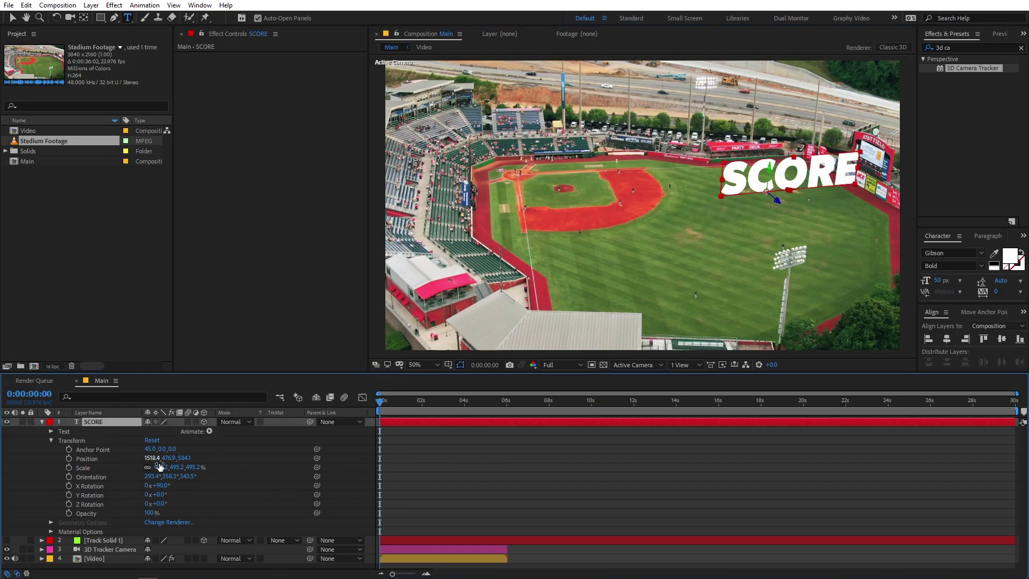
Scale the SCORE layer to 581.4%, set its Anchor Point to 95, 0, 46, and preview how it sticks to the field
drag(164, 467, 251, 467)
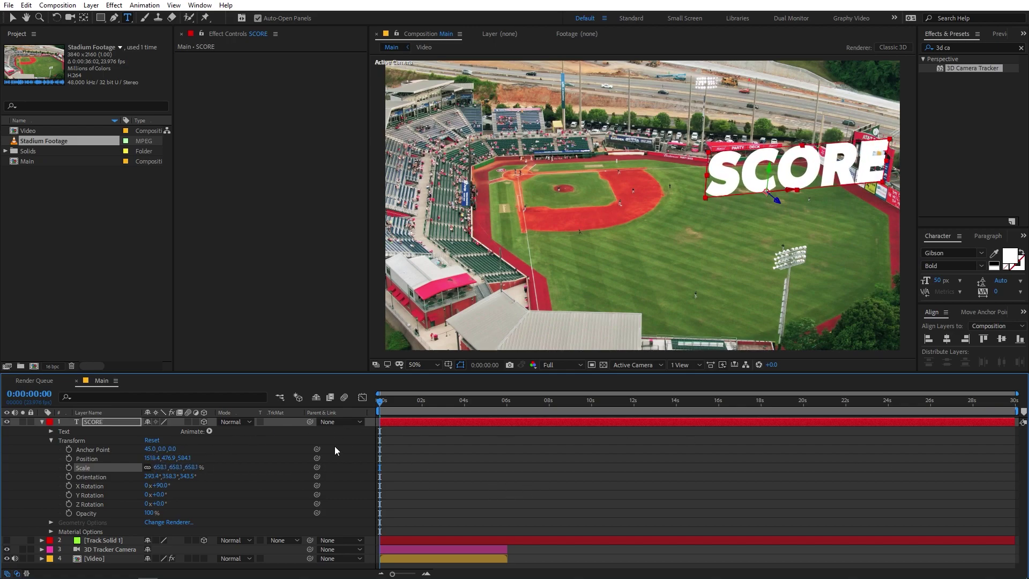
mouse_move(151, 449)
mouse_down()
mouse_move(170, 456)
mouse_move(140, 453)
mouse_move(164, 456)
mouse_up()
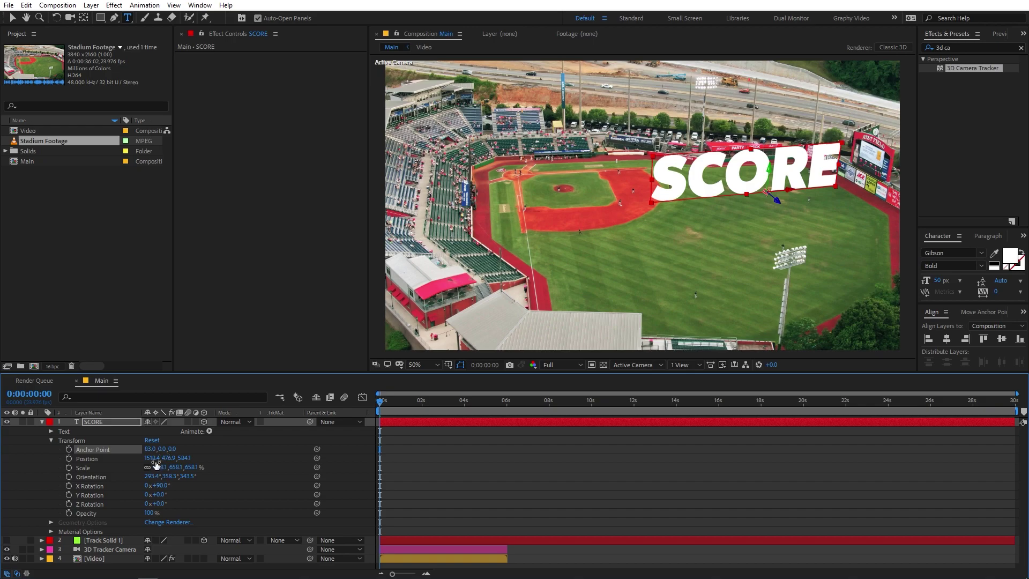
mouse_move(161, 471)
mouse_down()
mouse_move(137, 472)
mouse_move(190, 450)
mouse_move(210, 455)
mouse_move(146, 453)
mouse_move(165, 457)
mouse_up()
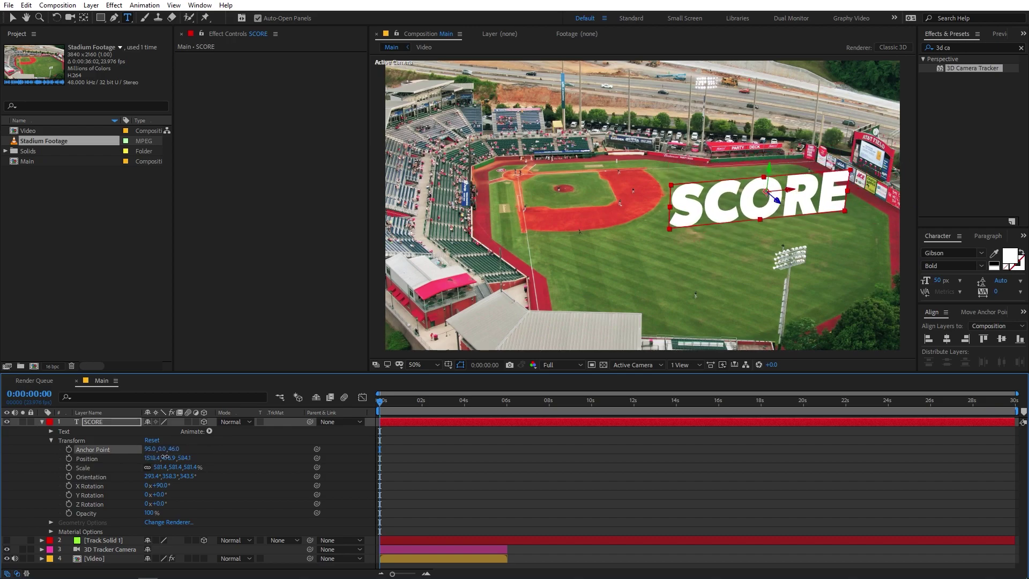
click(545, 444)
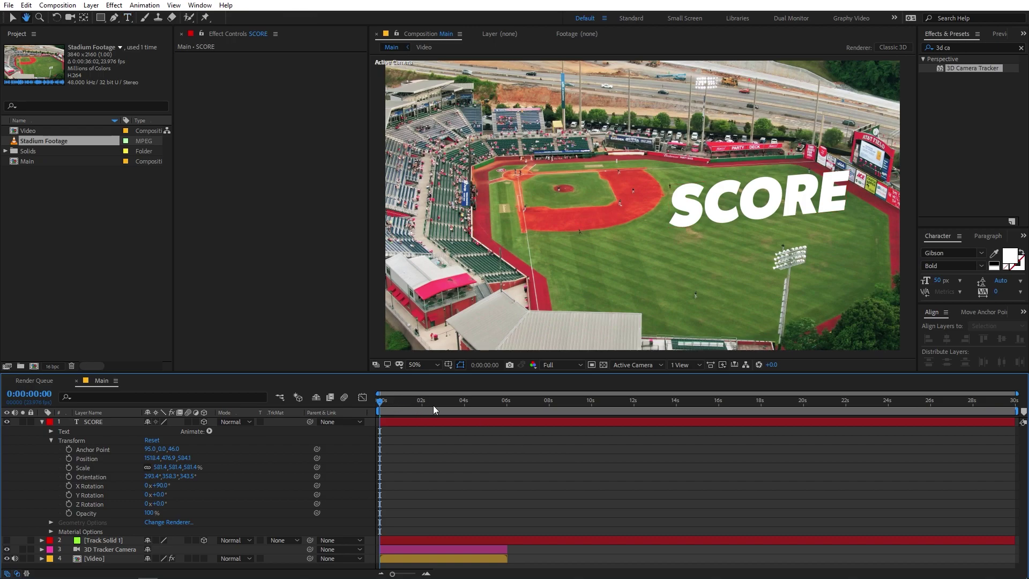
key(space)
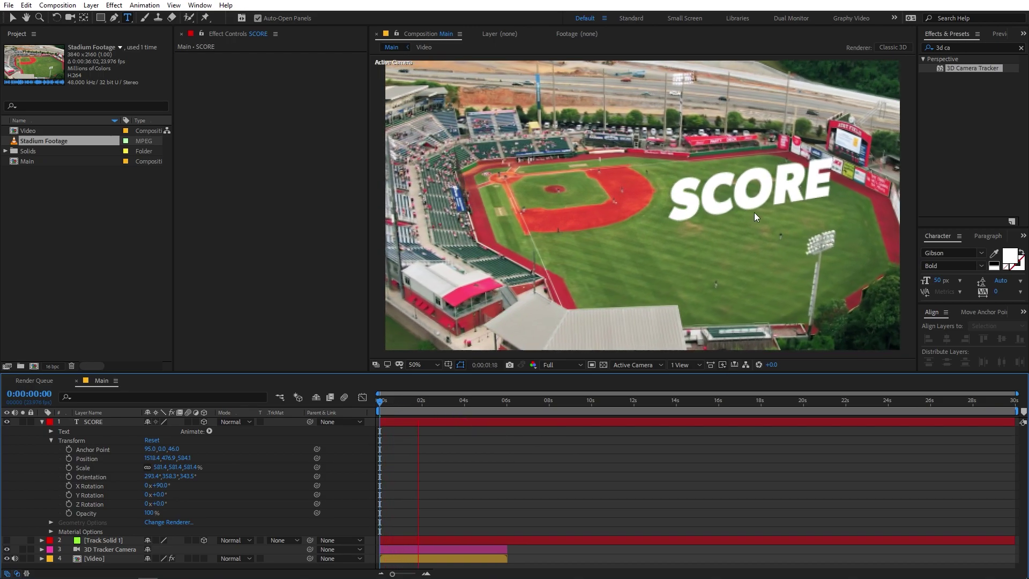
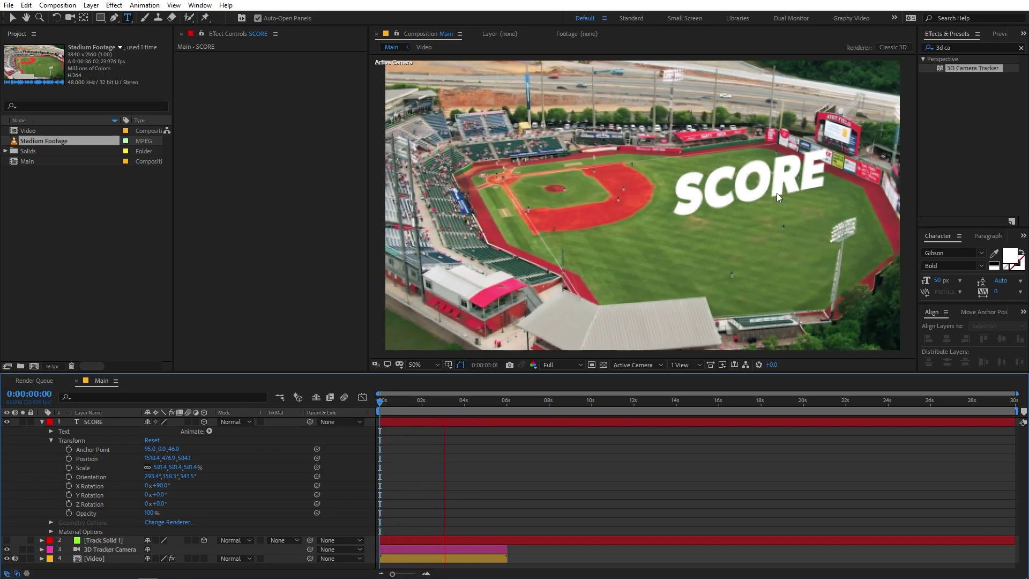
key(space)
key(Home)
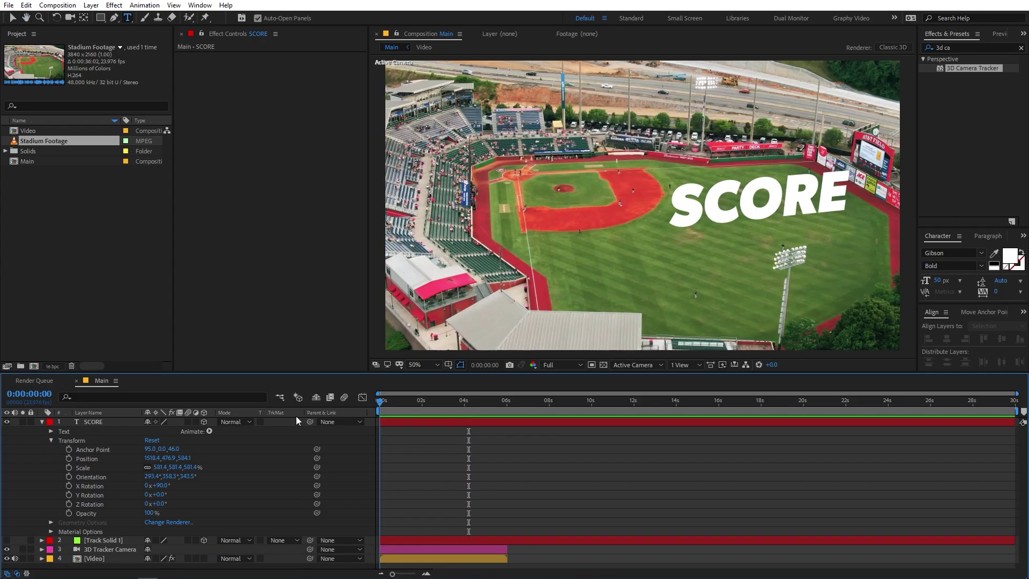
click(394, 402)
drag(405, 407, 461, 418)
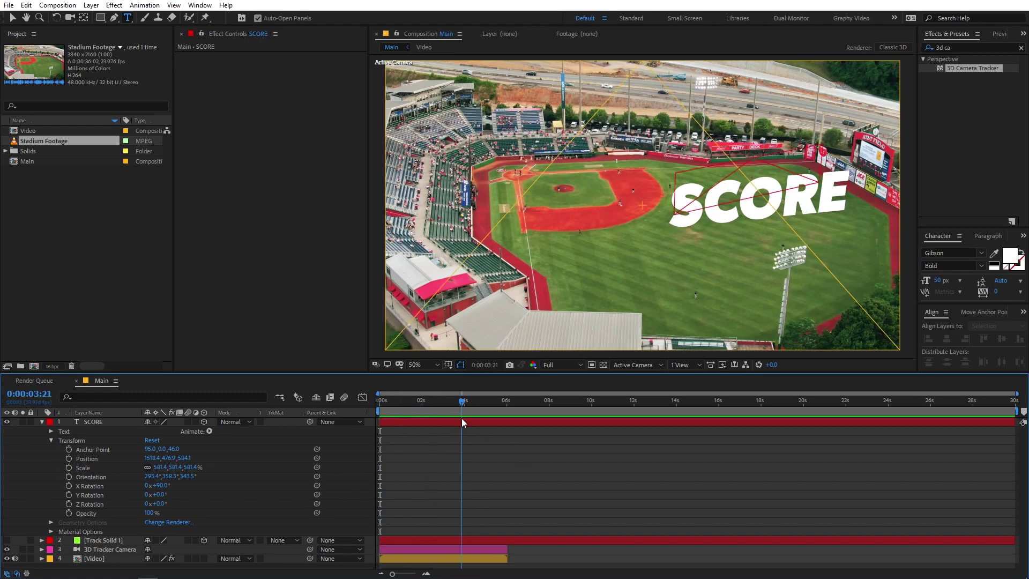
key(Home)
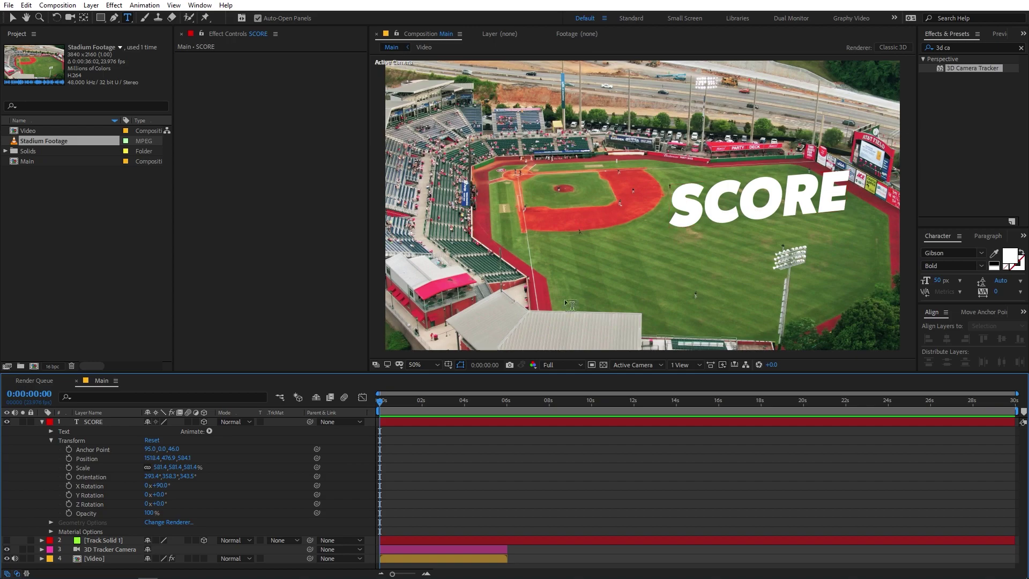
Duplicate the SCORE layer and lay the copy flat by setting its X Rotation to 0°
click(43, 422)
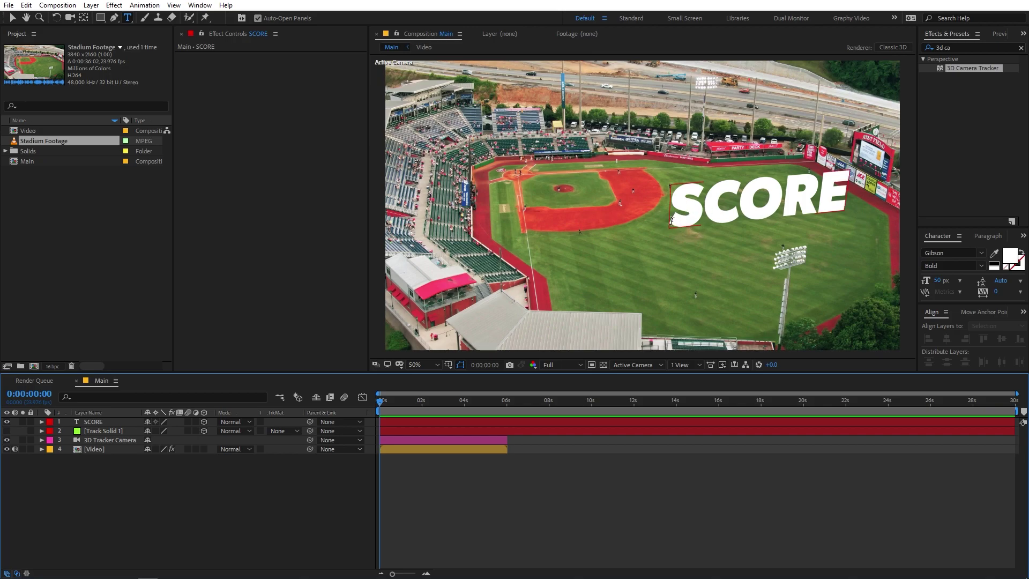
click(12, 17)
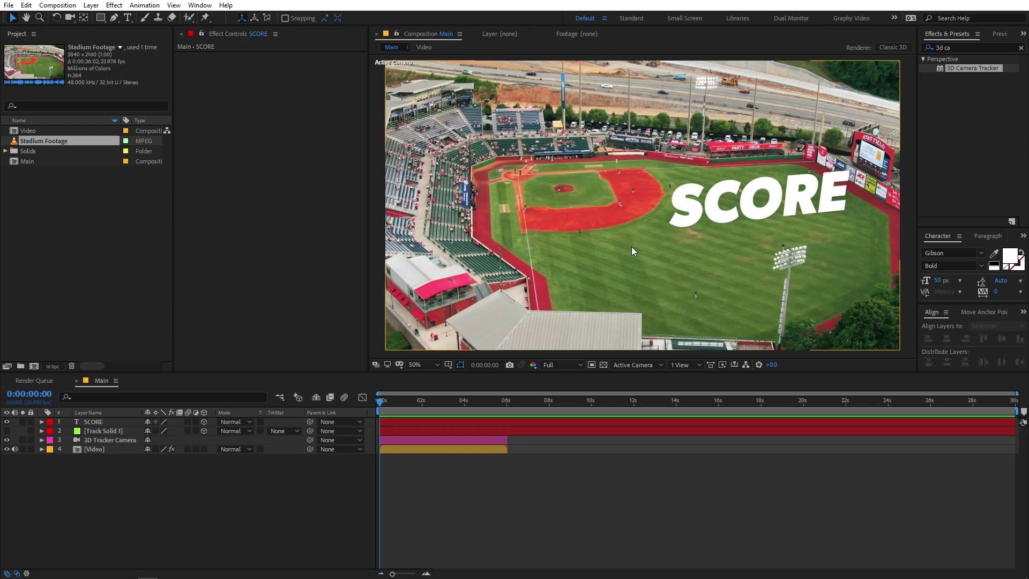
click(92, 422)
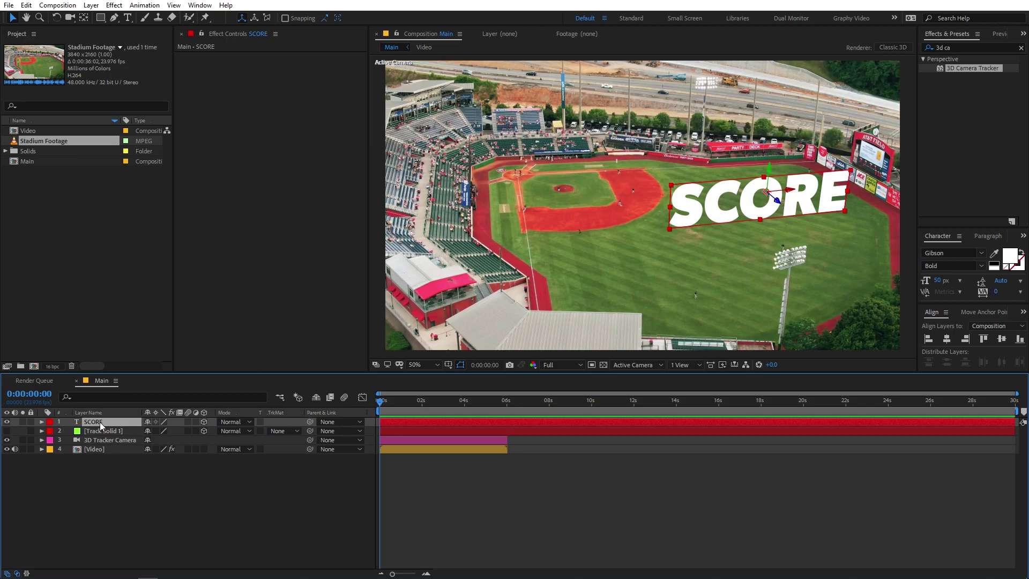
key(ctrl+d)
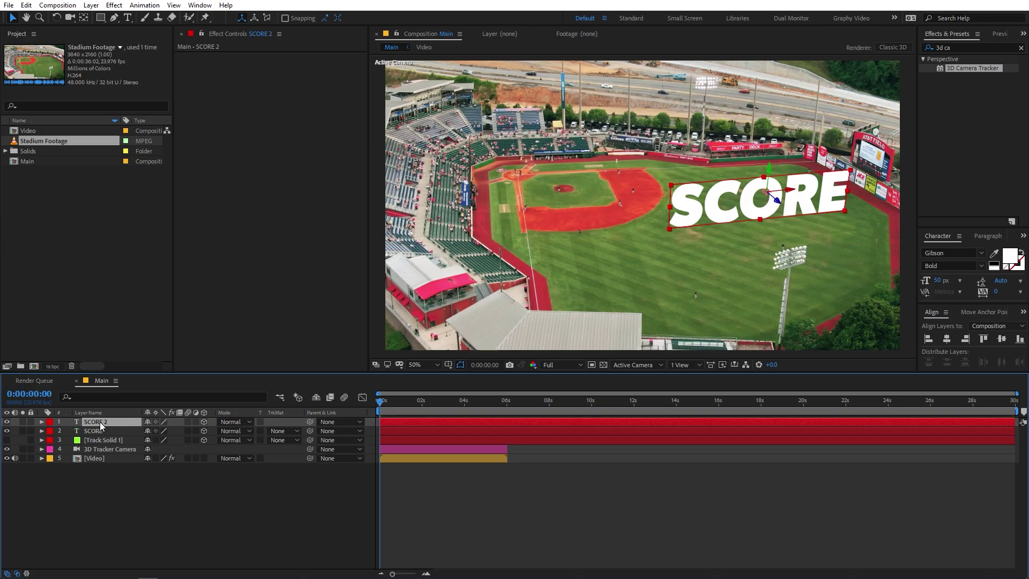
key(r)
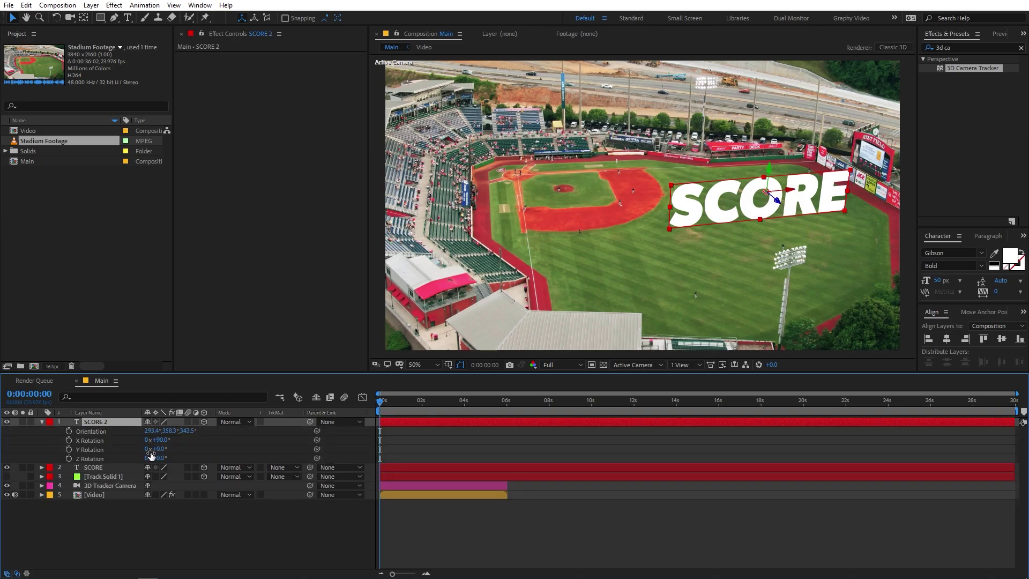
click(168, 440)
key(Return)
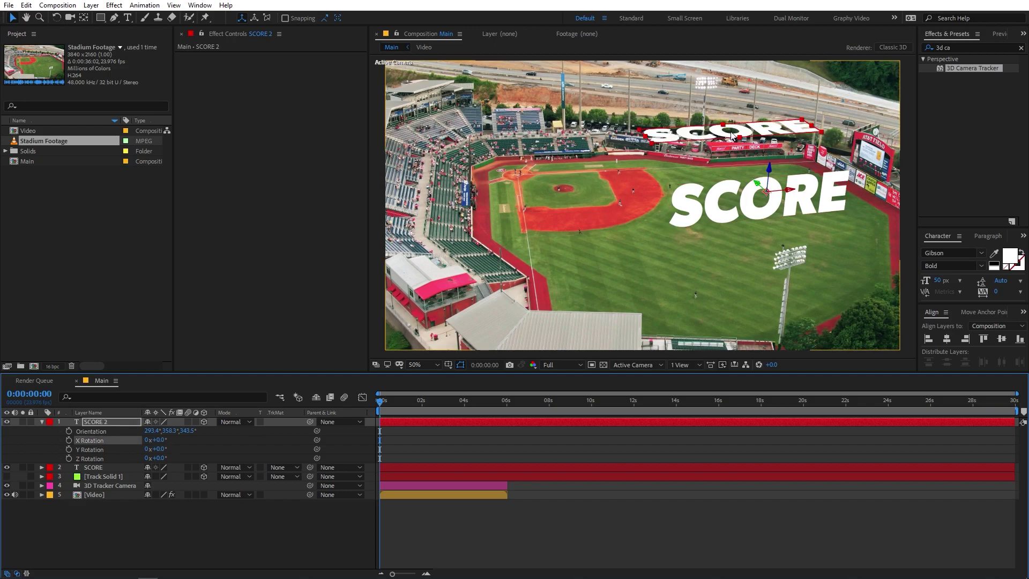
Set the SCORE 2 layer's Anchor Point to 94, -45, 0 so the flat copy meets the base of the standing text
click(89, 422)
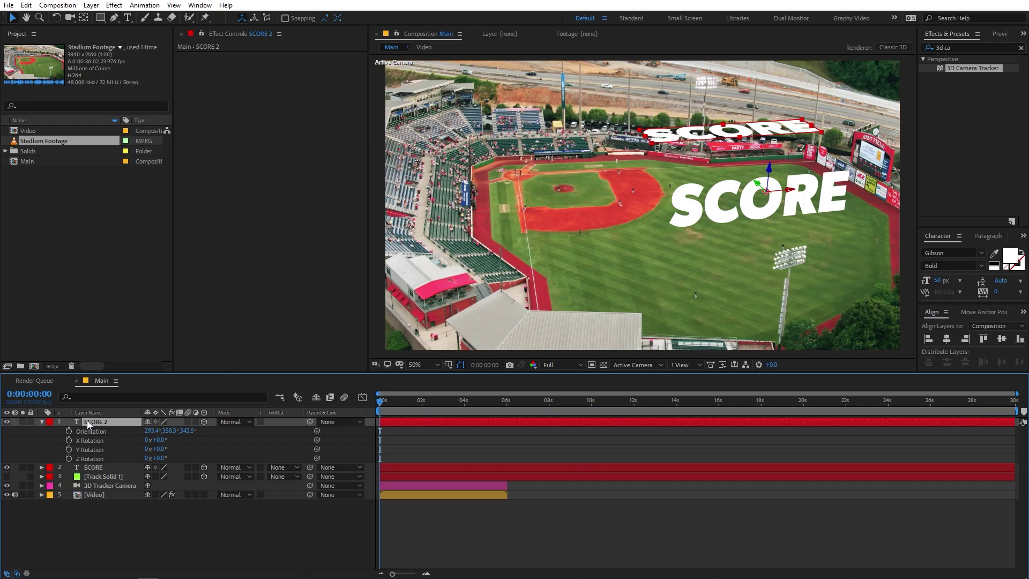
click(41, 423)
key(a)
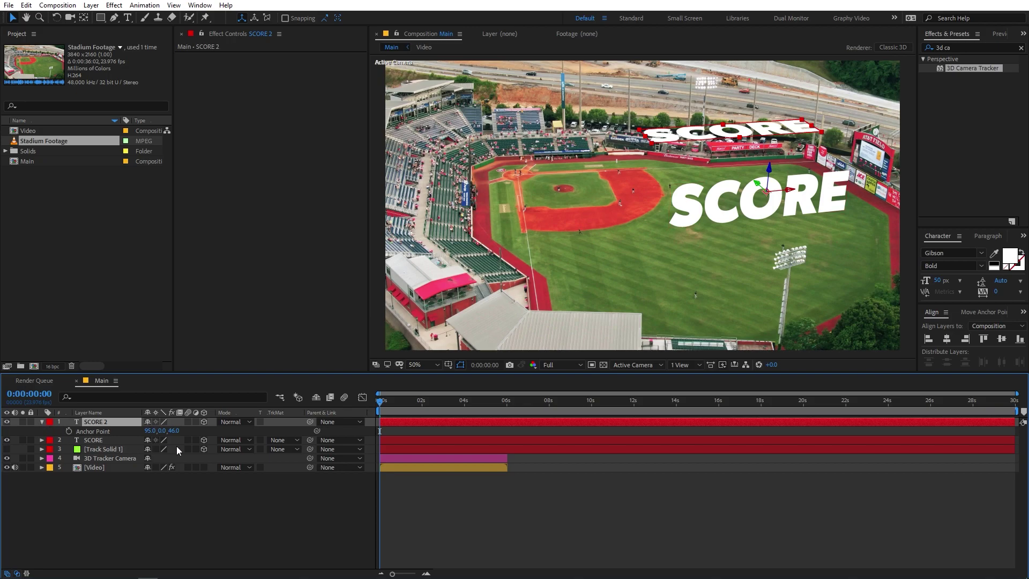
click(150, 430)
text(0)
key(Return)
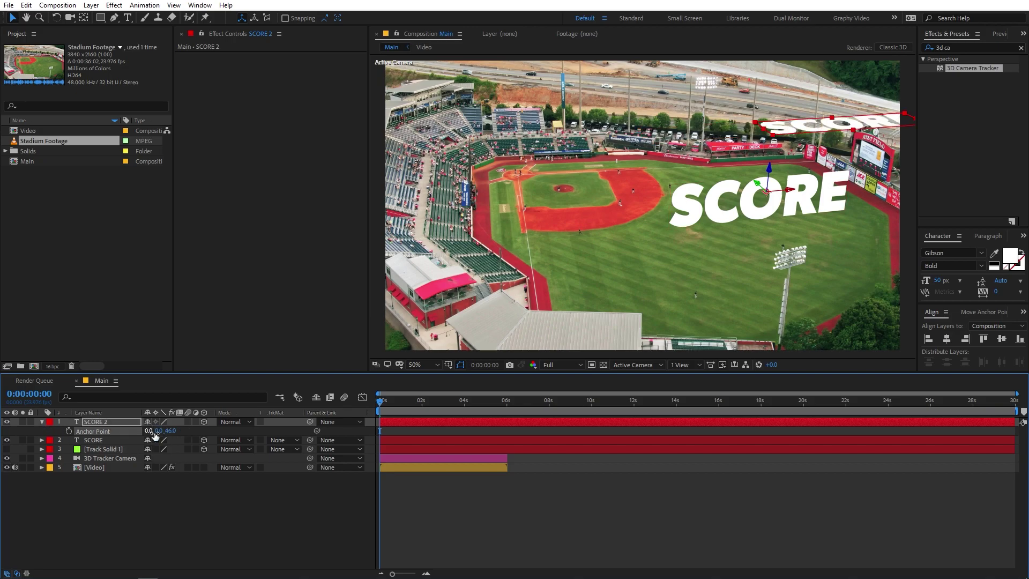
click(176, 434)
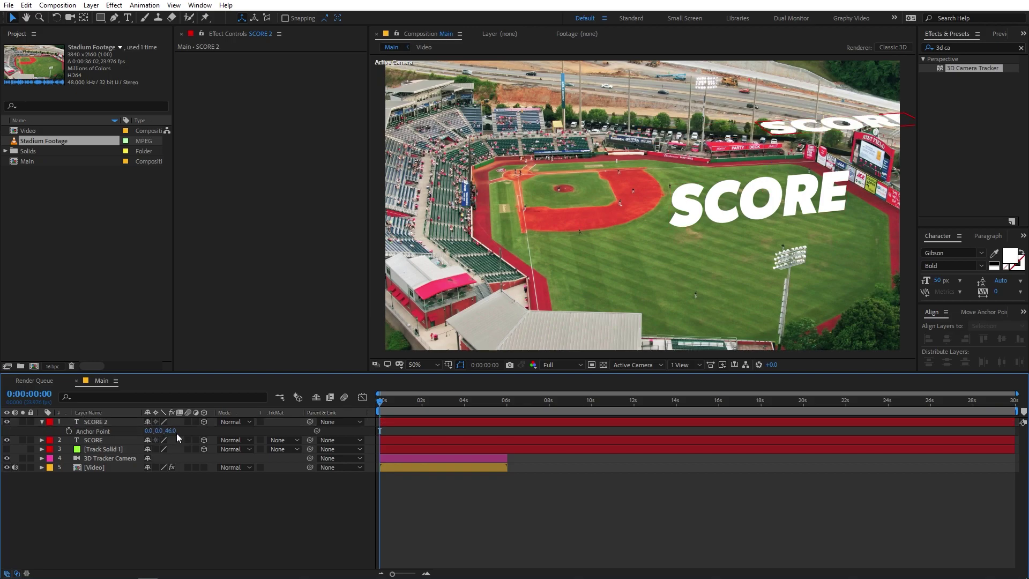
click(169, 430)
text(0)
key(Return)
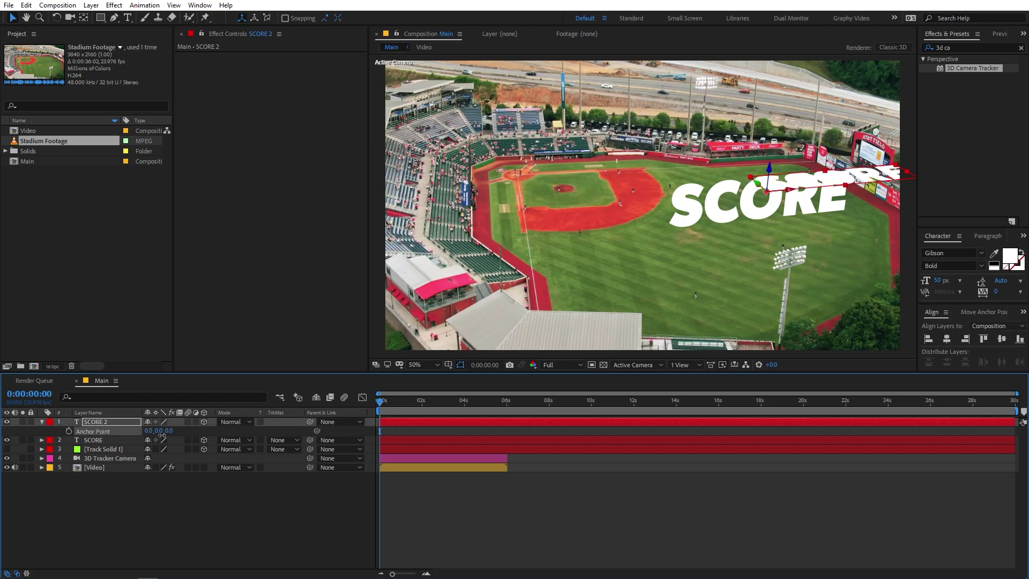
drag(152, 434, 199, 436)
Apply the Fill effect to the SCORE 2 layer and set its color to black (000000)
click(960, 49)
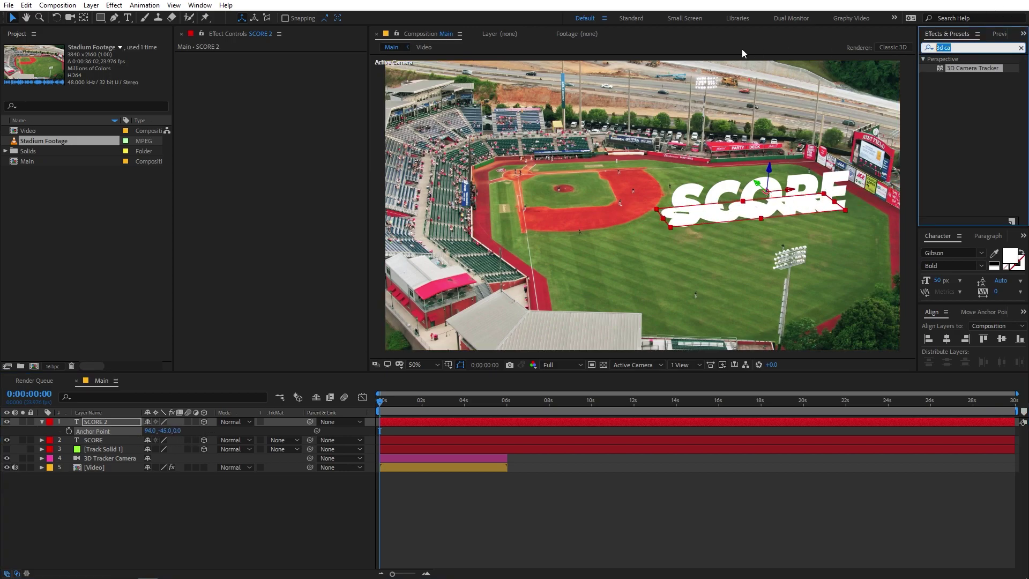
text(fill)
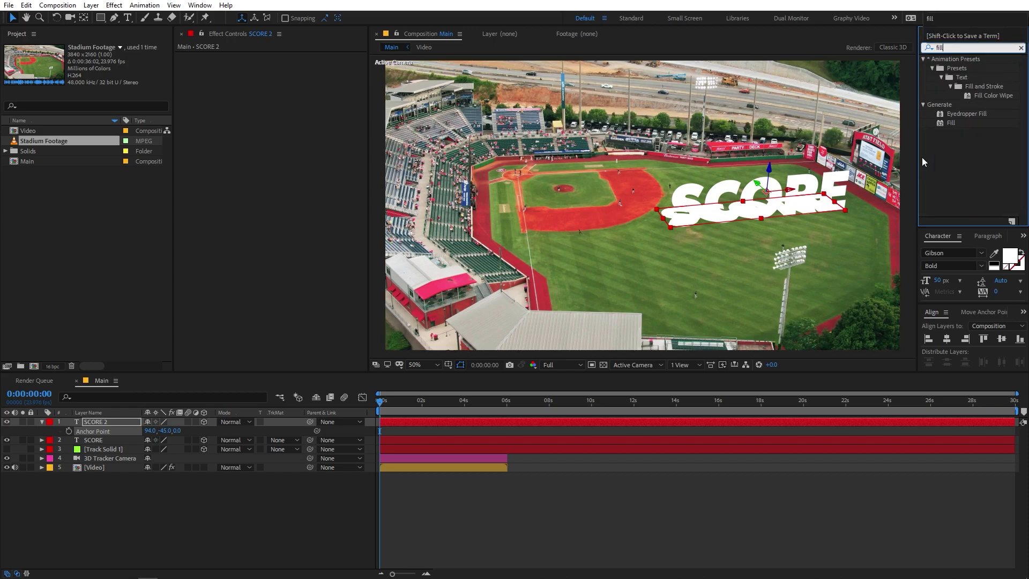
drag(949, 123, 209, 421)
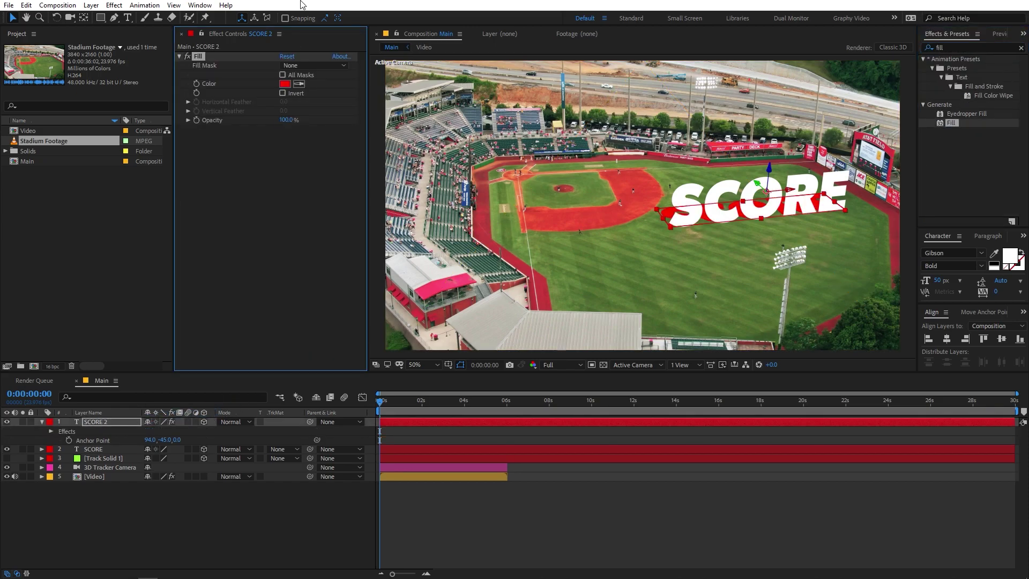
click(285, 84)
text(000000)
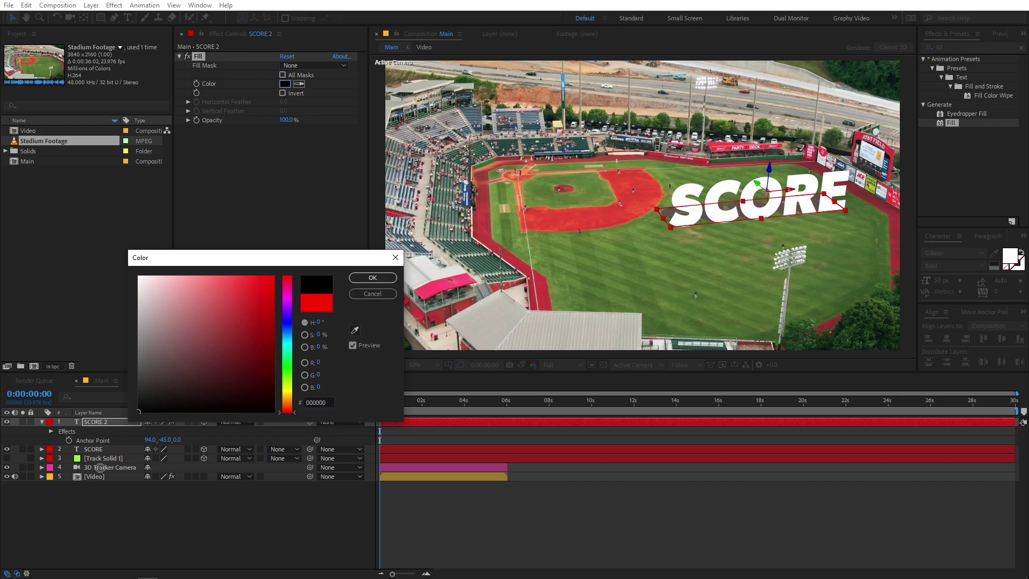
click(372, 279)
Fine-tune the SCORE 2 layer's Anchor Point to 96.4, -46.2, 0 and preview the black copy on the field
scroll(724, 159, up, 4)
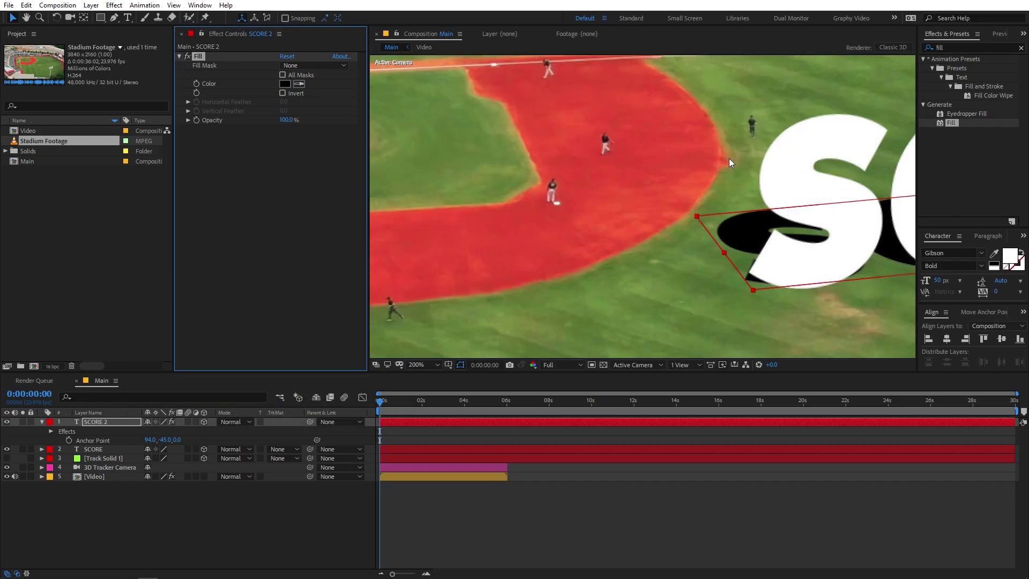
key(h)
drag(729, 159, 560, 178)
key(v)
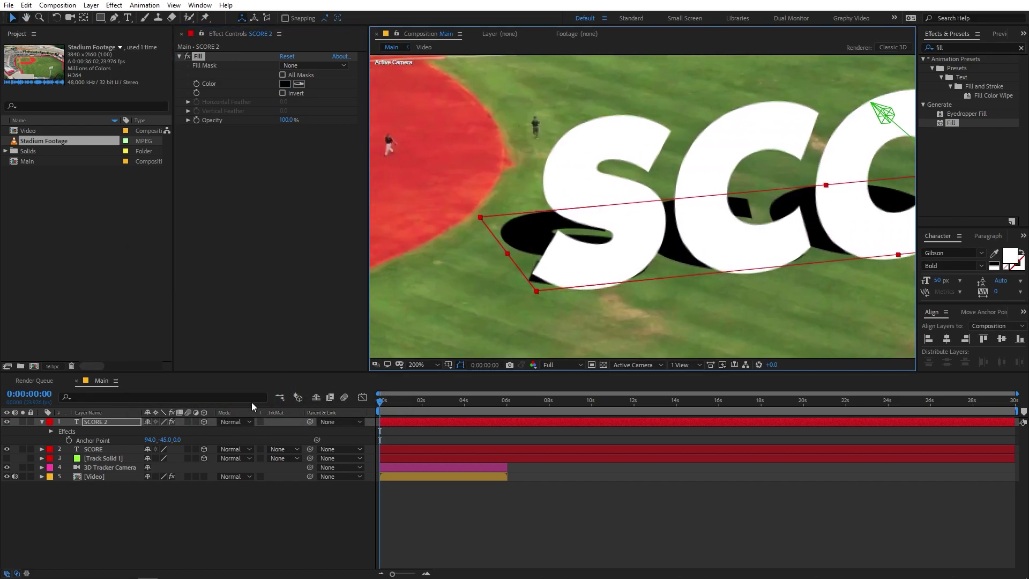
drag(150, 441, 163, 439)
scroll(614, 259, down, 4)
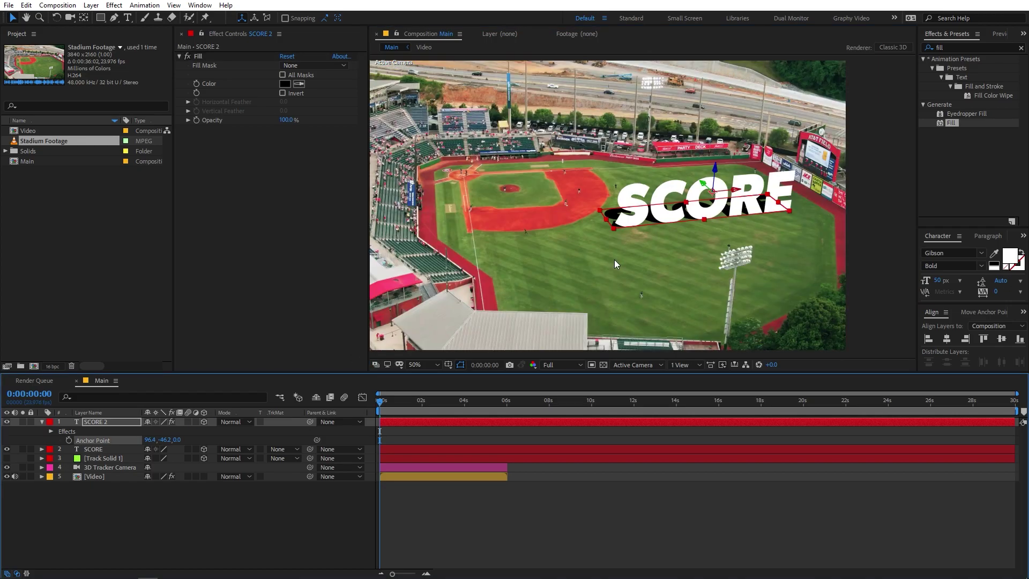
click(760, 541)
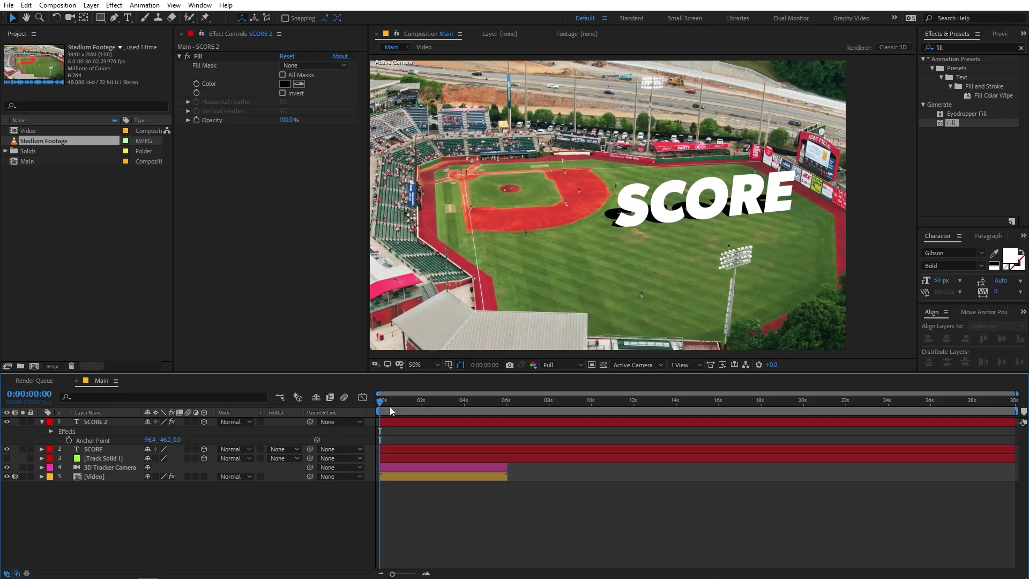
key(space)
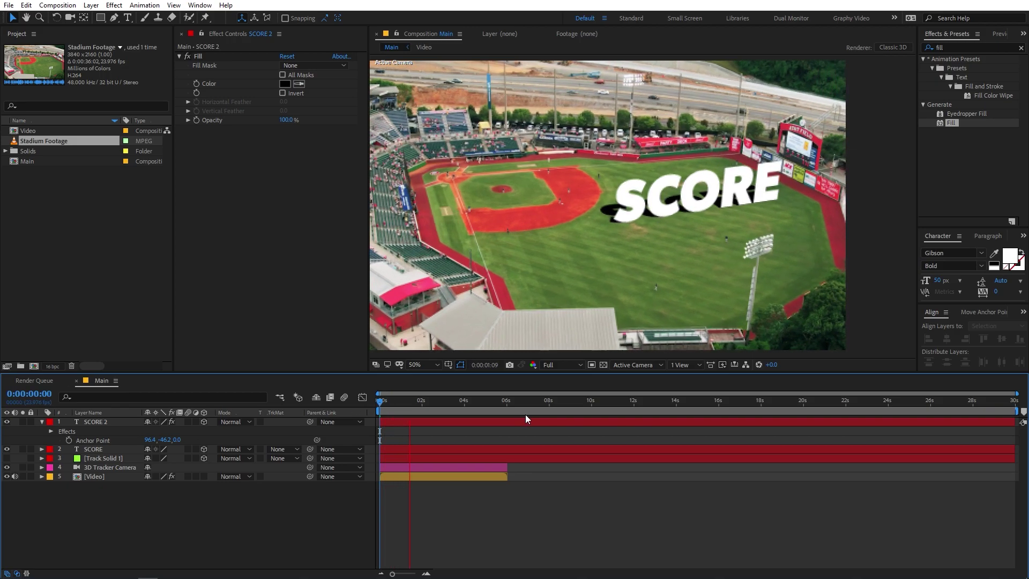
key(space)
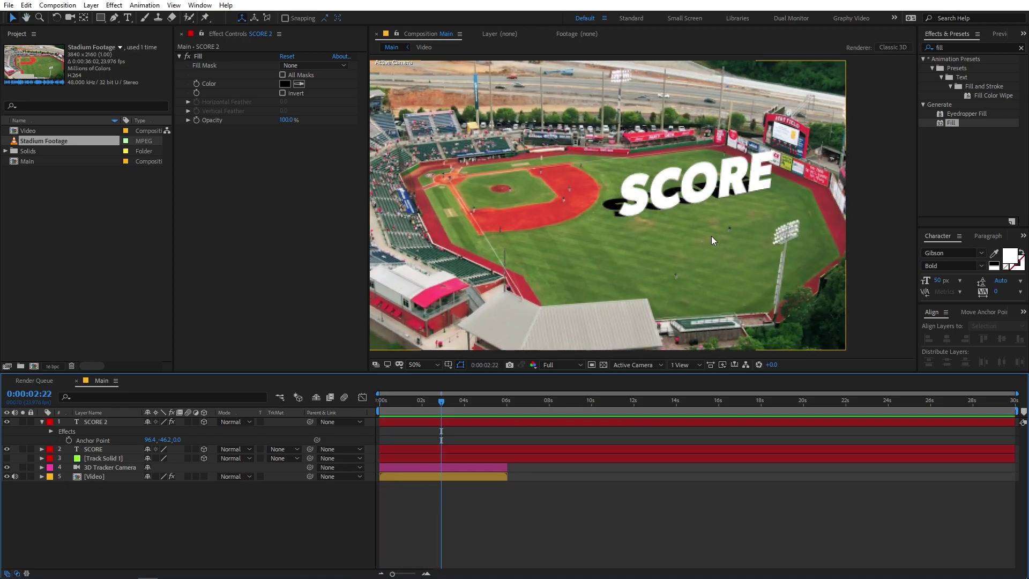
Readjust the SCORE 2 layer's Anchor Point to 94.8, -45.5, 0 and check its alignment with the letters at several frames
click(749, 185)
scroll(749, 186, up, 5)
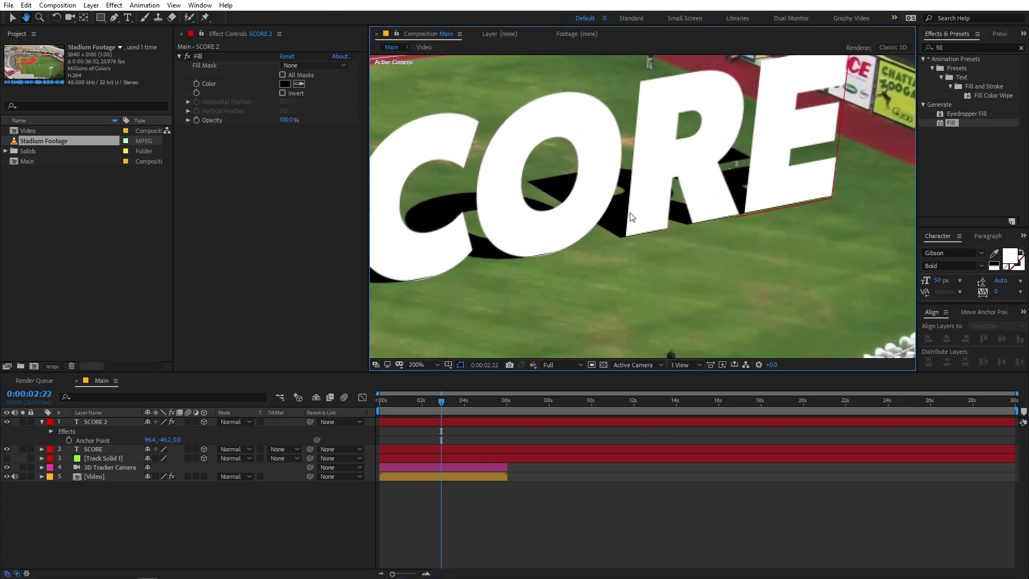
drag(149, 440, 165, 440)
scroll(683, 256, down, 6)
click(421, 403)
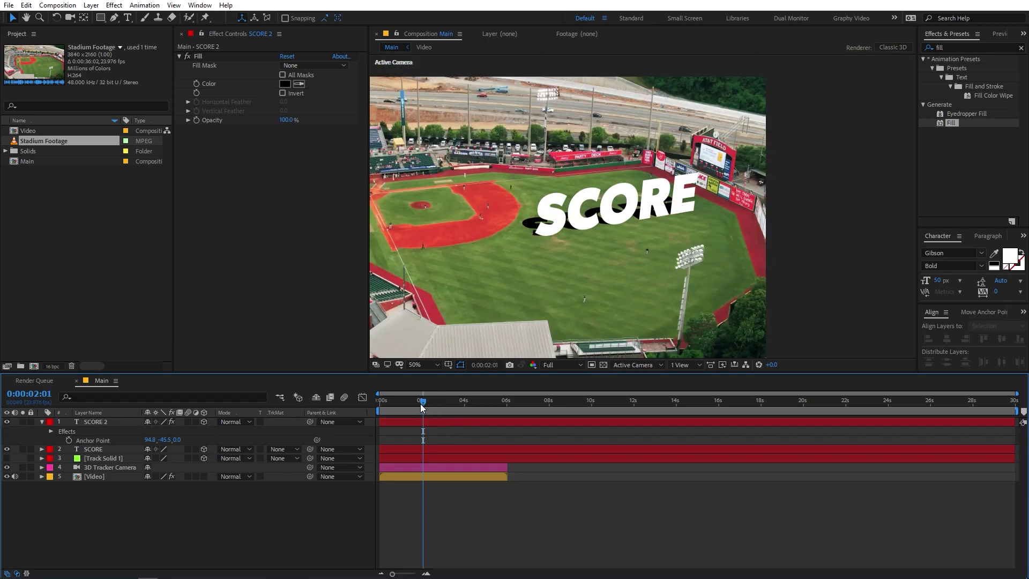
mouse_move(420, 404)
mouse_down()
mouse_move(441, 403)
mouse_move(400, 404)
mouse_up()
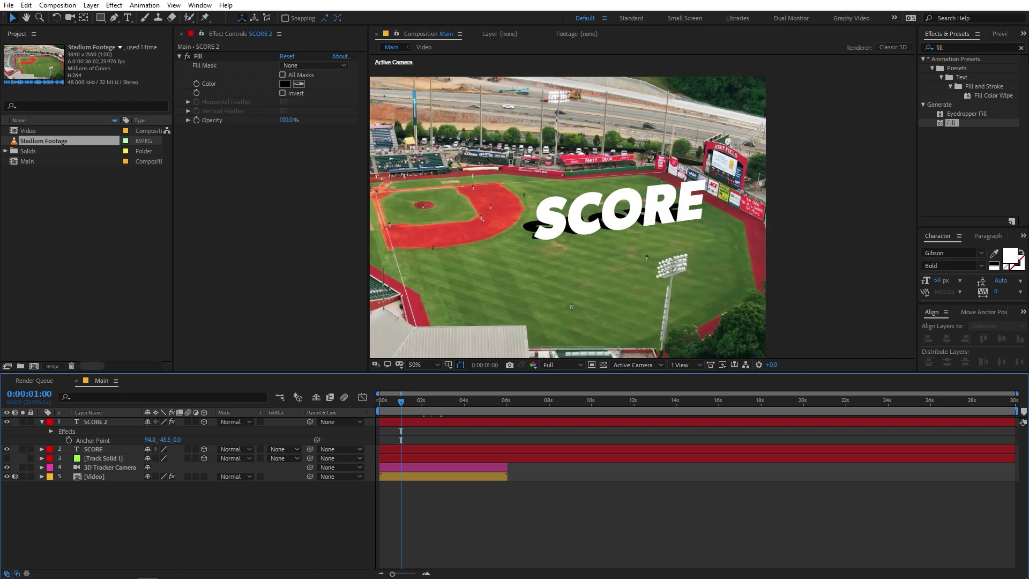
Apply Gaussian Blur to the SCORE 2 layer and place that layer beneath SCORE in the layer stack
click(952, 49)
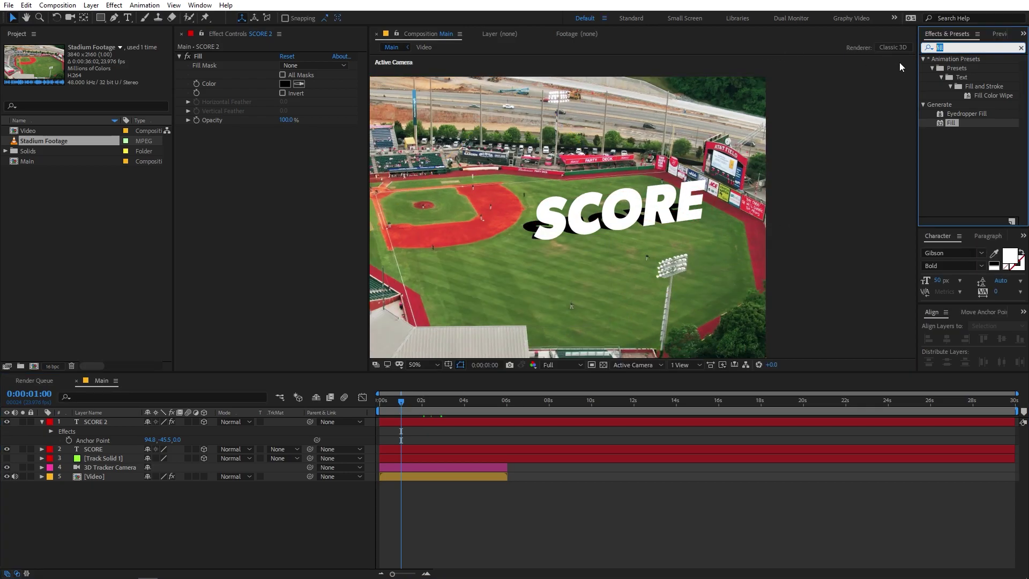
text(ga)
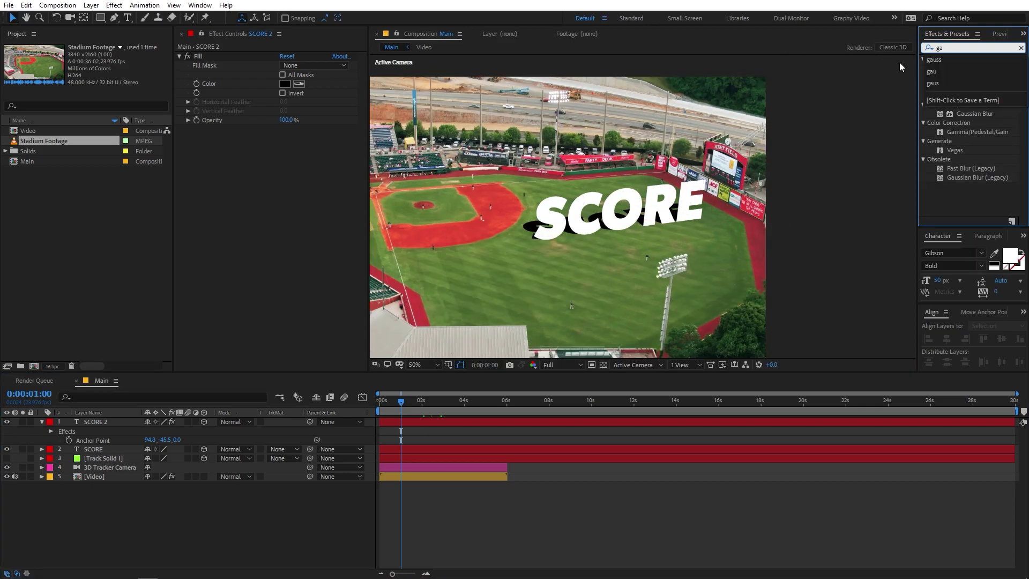
click(984, 114)
drag(983, 114, 108, 449)
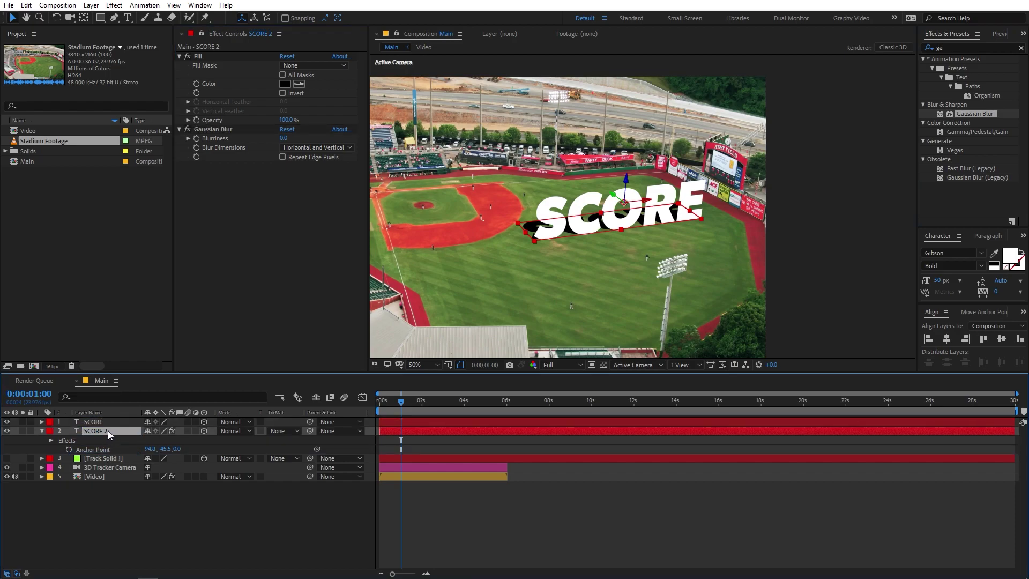
Rename the SCORE 2 layer as Shadow and set its Gaussian Blur Blurriness to 45.5
key(Return)
text(S)
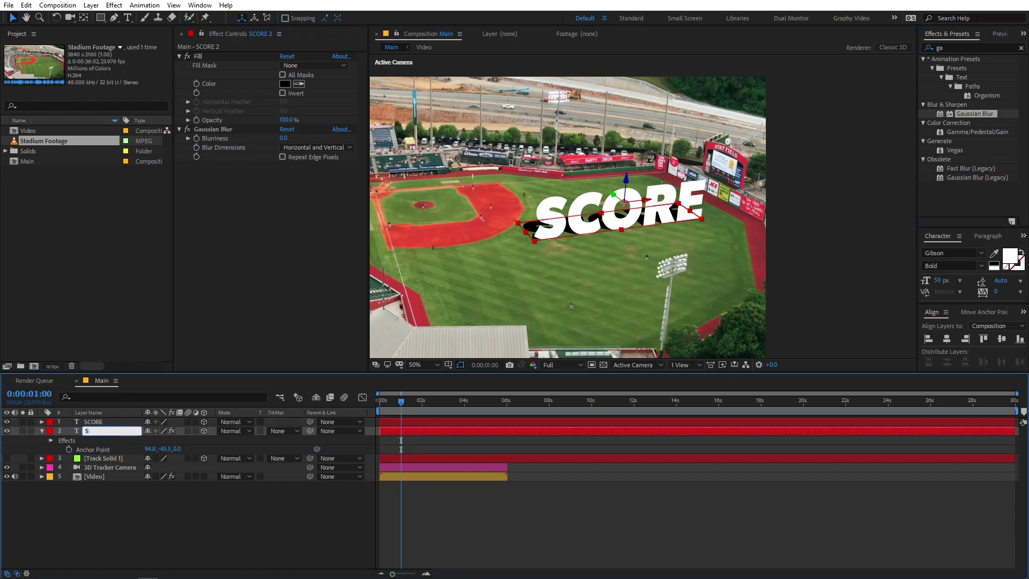
text(hadow)
key(Return)
click(284, 139)
drag(390, 140, 529, 138)
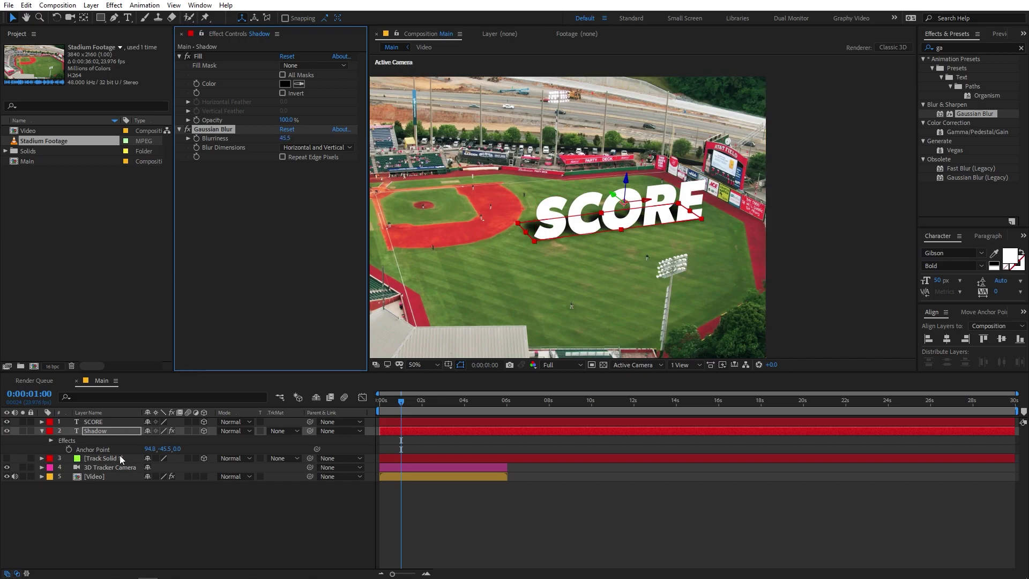
Lower the Shadow layer's Opacity to 50% while checking it close up against the letters
key(period)
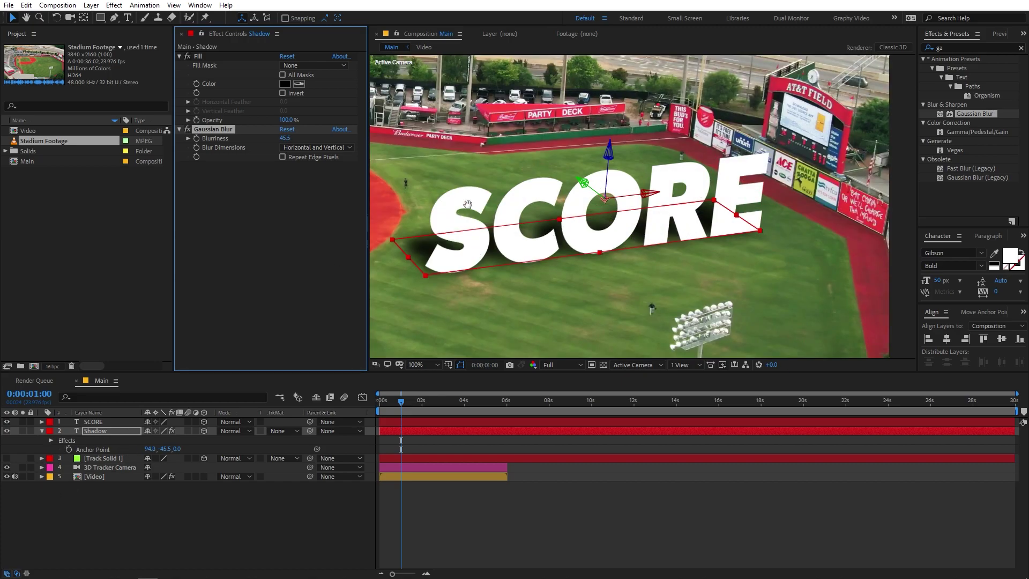
key(h)
drag(468, 204, 535, 210)
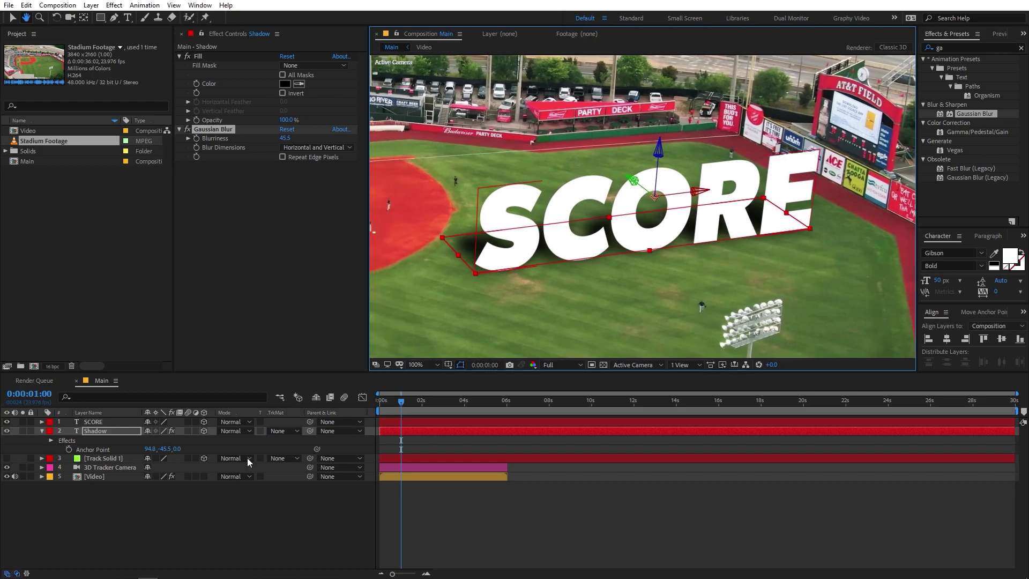
click(91, 435)
key(r)
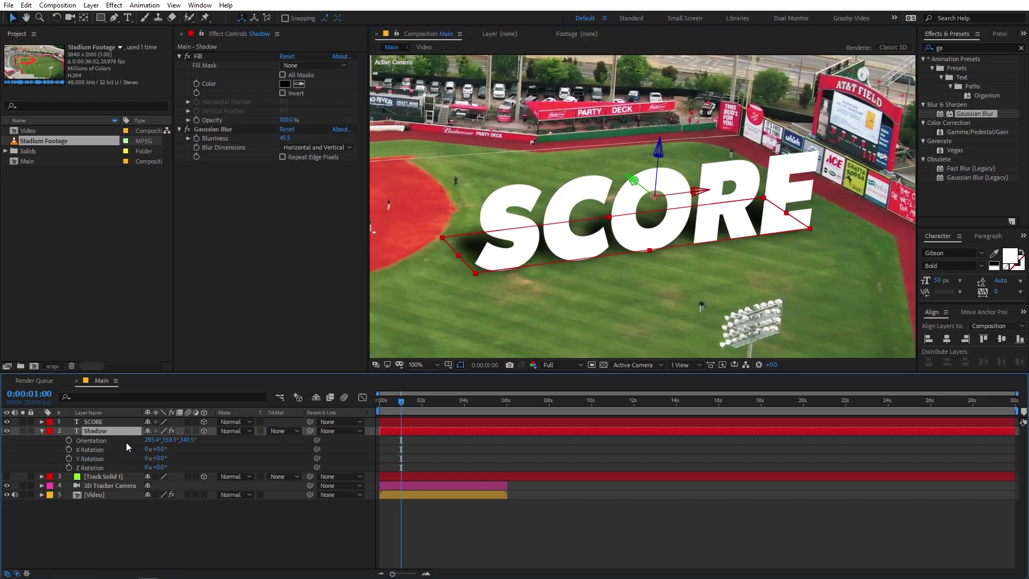
key(t)
drag(152, 441, 126, 441)
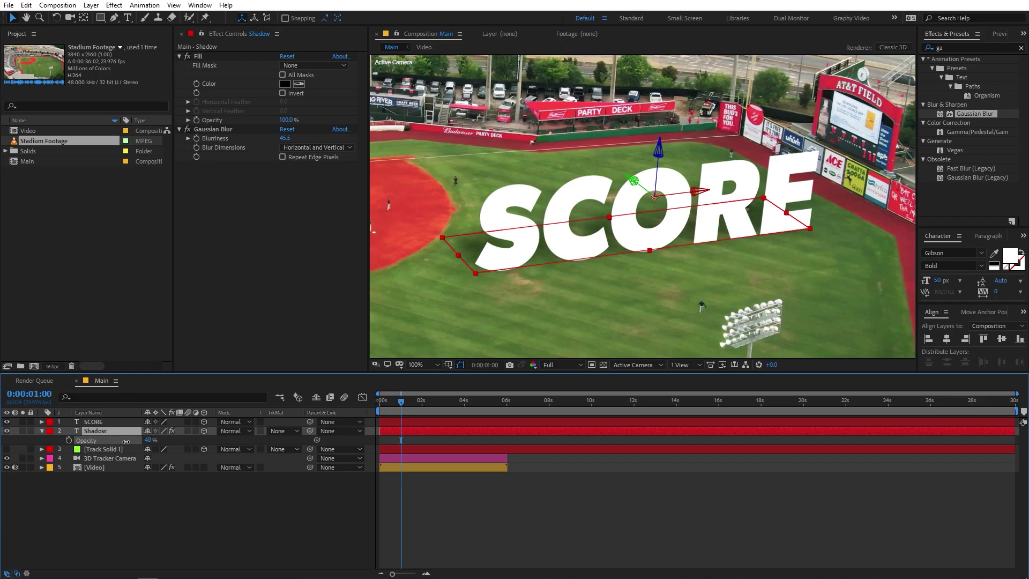
key(F2)
Preview the tracked text with its softened shadow from the start of the composition
key(comma)
key(Home)
key(space)
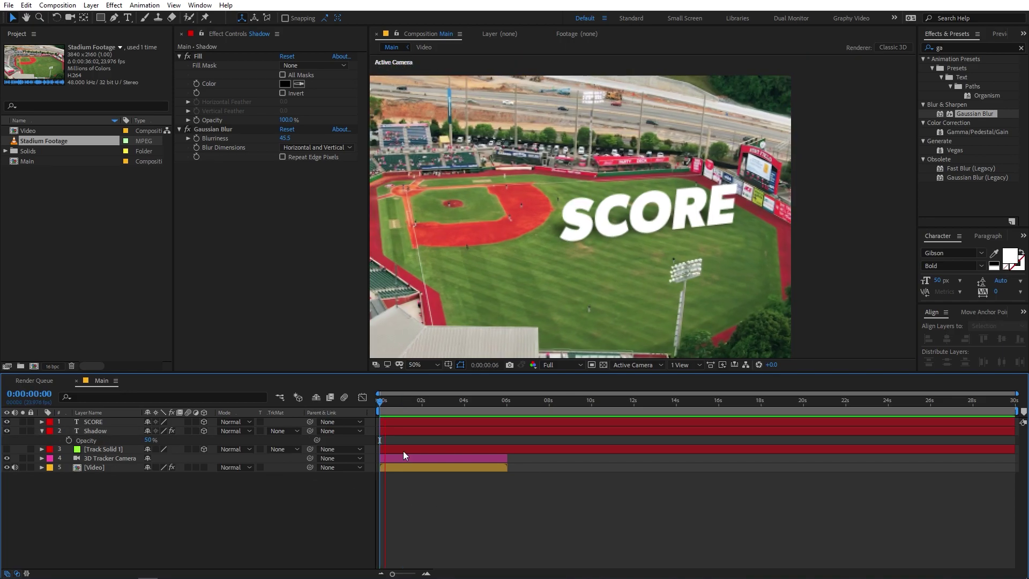
mouse_move(423, 408)
mouse_down()
mouse_move(435, 410)
mouse_move(394, 414)
mouse_move(416, 410)
mouse_up()
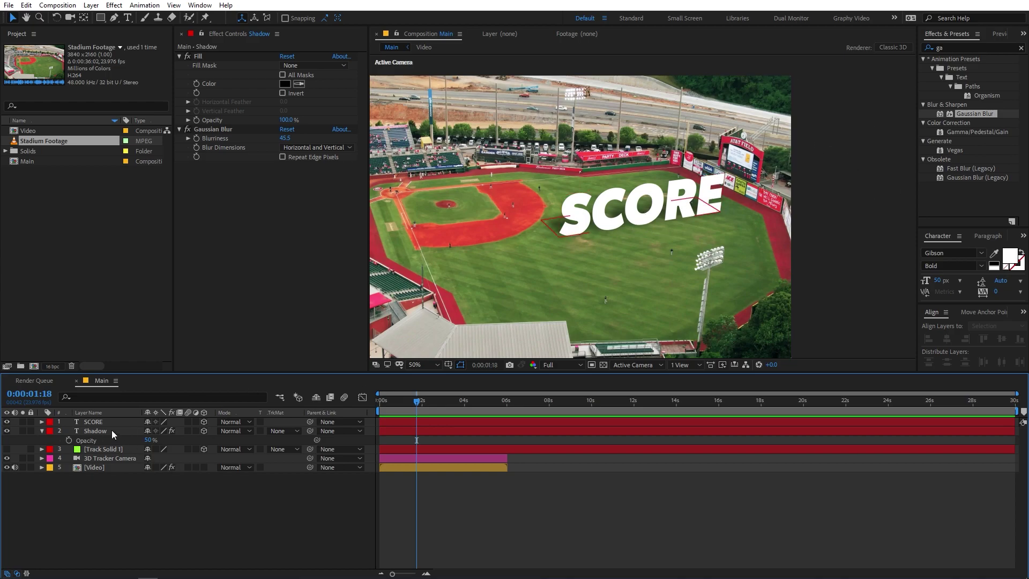
Reduce the Shadow layer's Gaussian Blur Blurriness to 39.4 and check the shadow around the two-second mark
drag(284, 138, 242, 143)
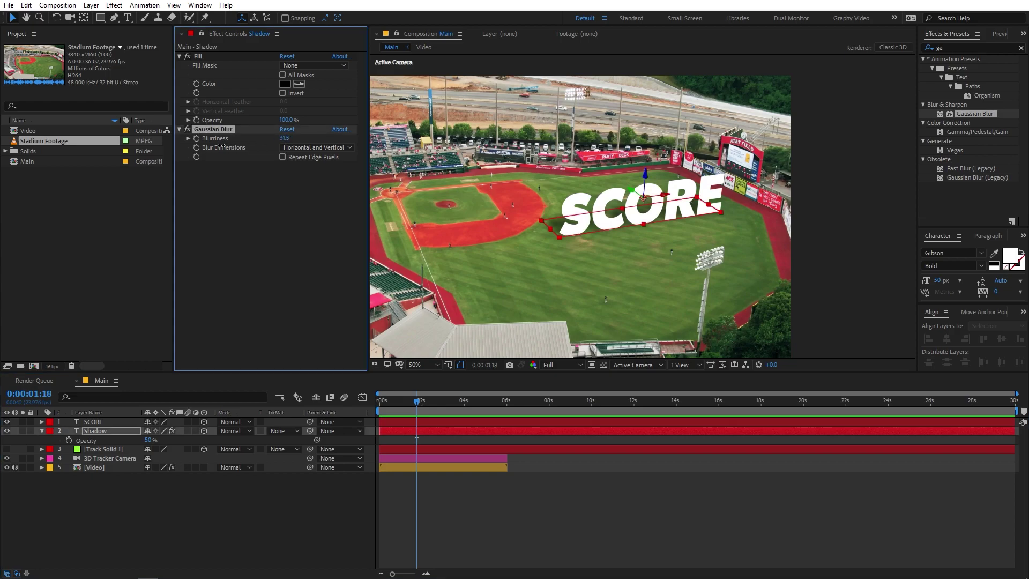
click(285, 241)
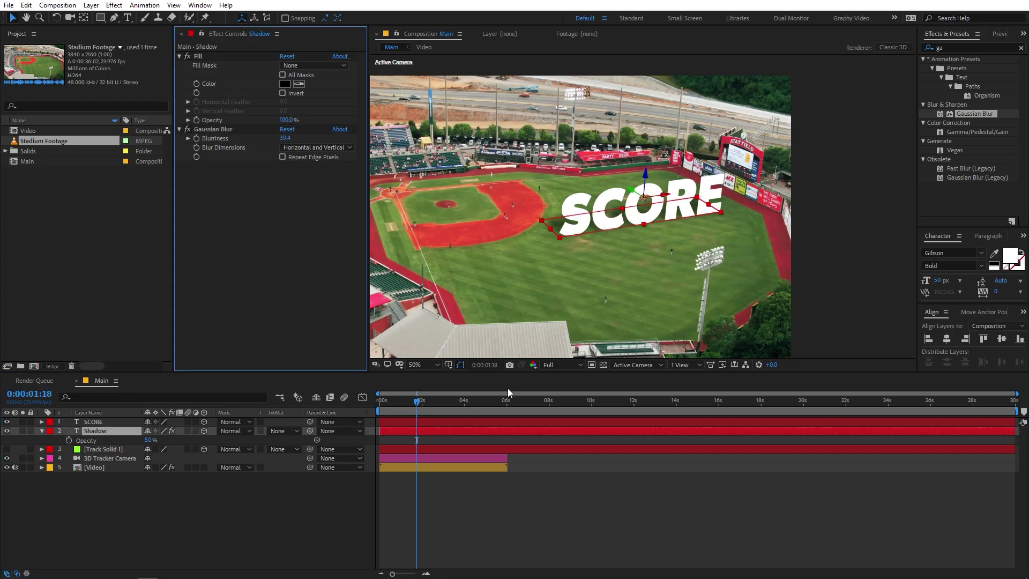
click(523, 530)
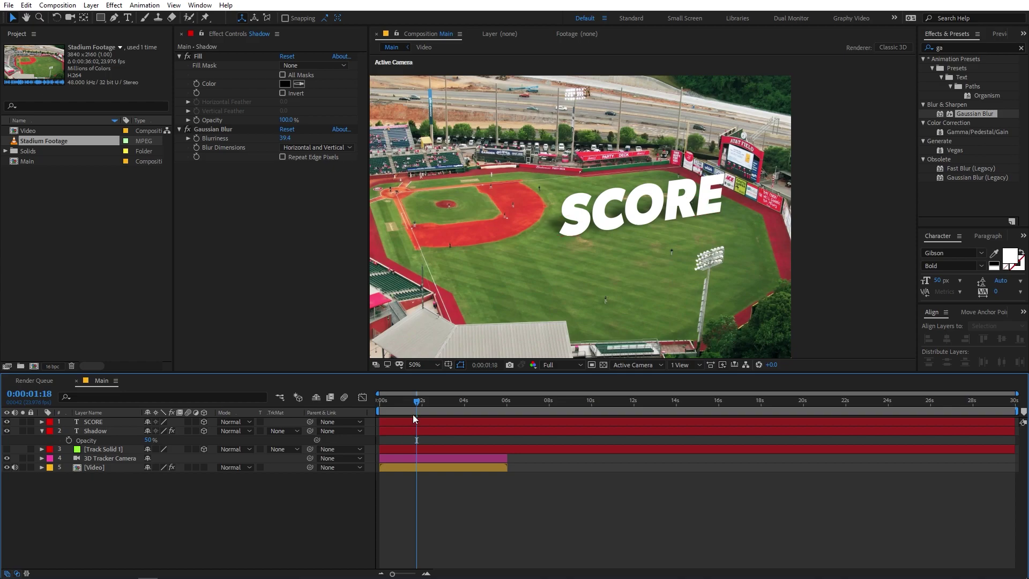
mouse_move(414, 412)
mouse_down()
mouse_move(455, 410)
mouse_move(420, 410)
mouse_up()
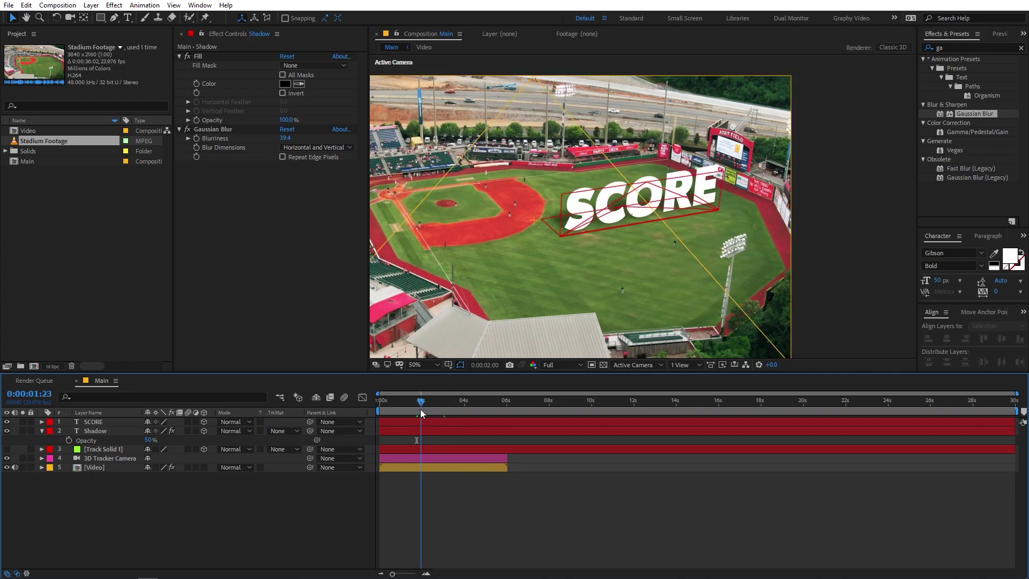
Collapse the Shadow layer's properties, return to the first frame and clear the effects search
click(42, 431)
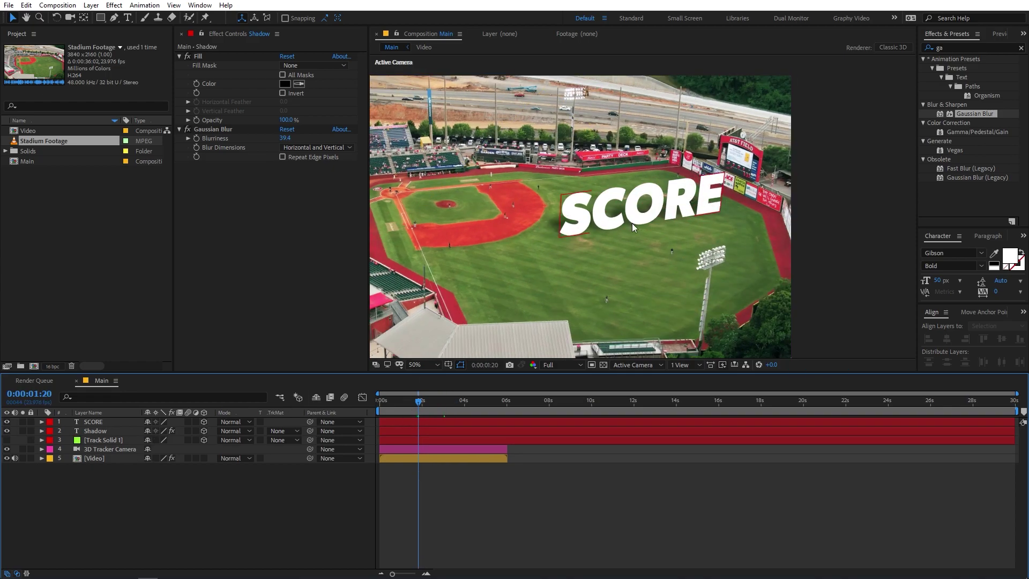
key(Home)
click(1021, 48)
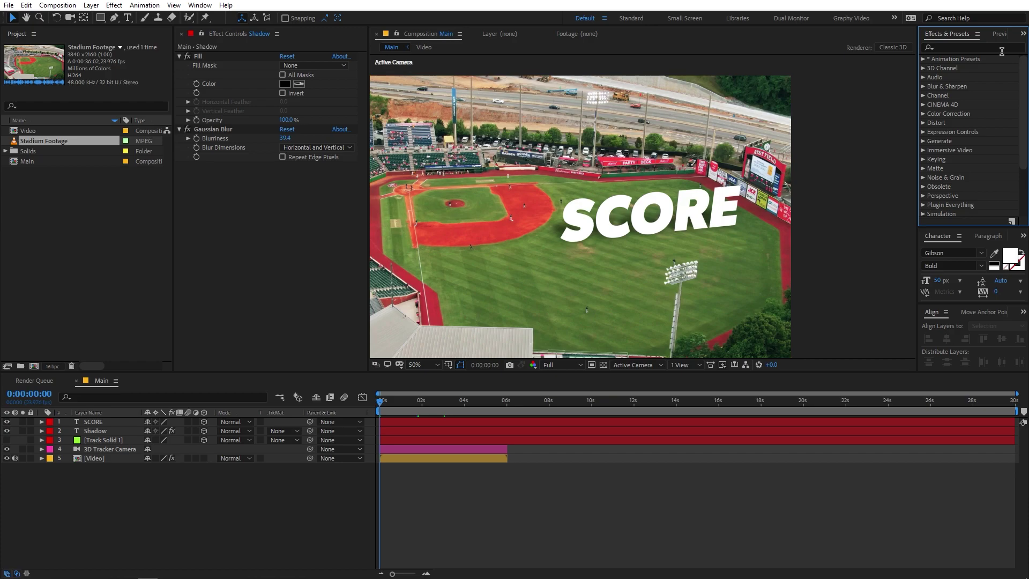
Find the Text Bounce animation preset and apply it to both the SCORE and Shadow layers at the first frame
click(1002, 50)
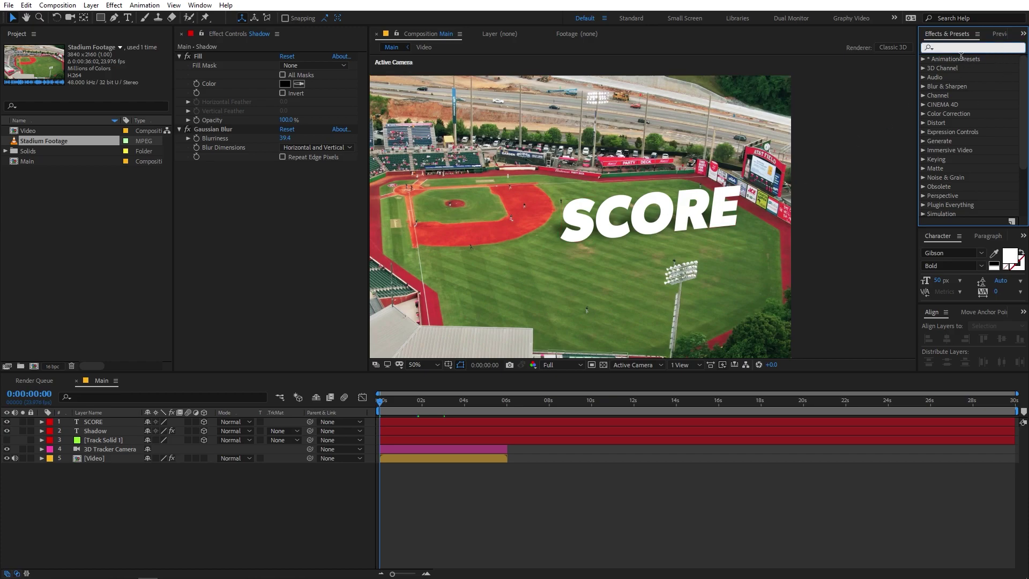
text(bo)
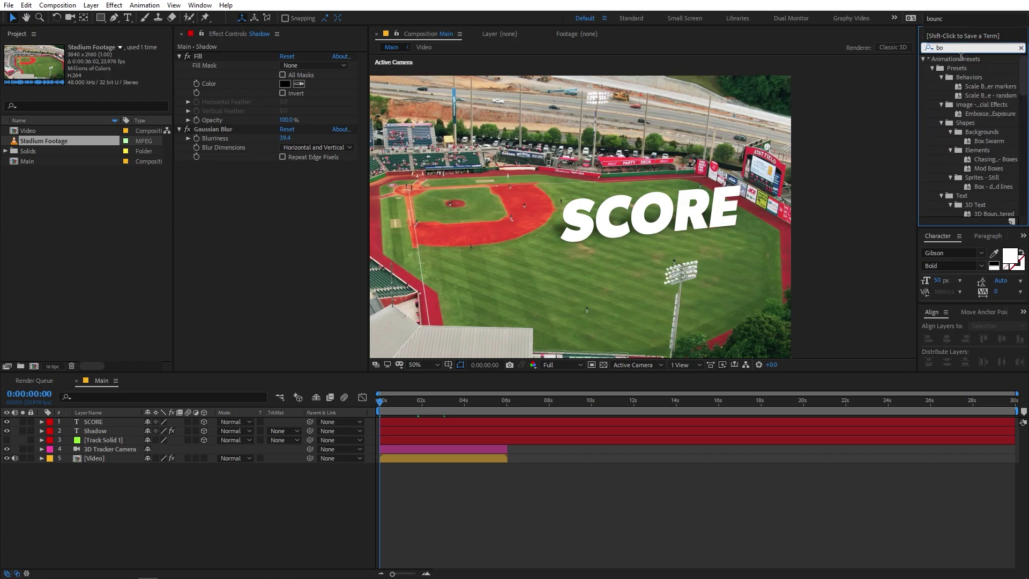
text(unce)
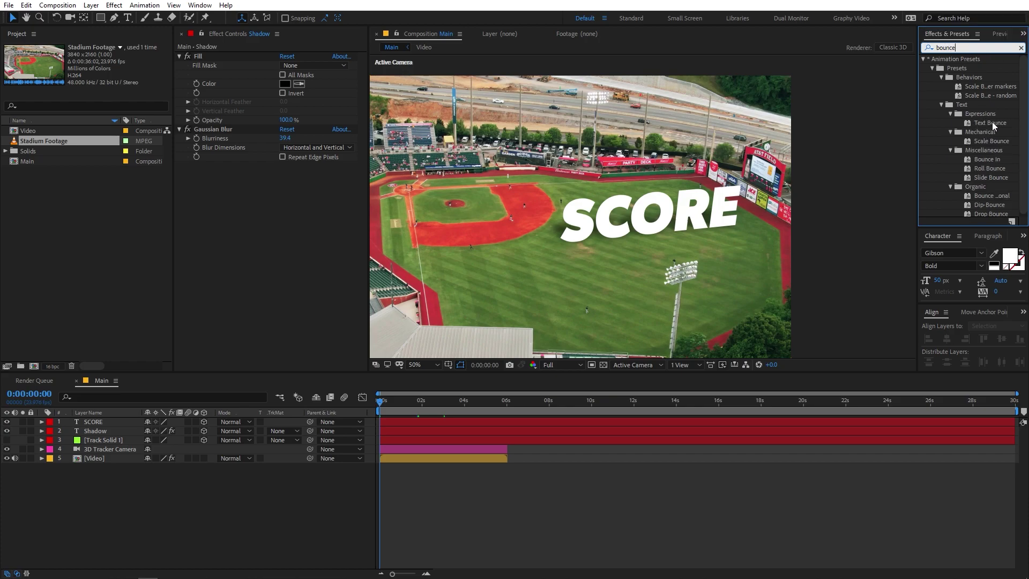
drag(989, 123, 388, 423)
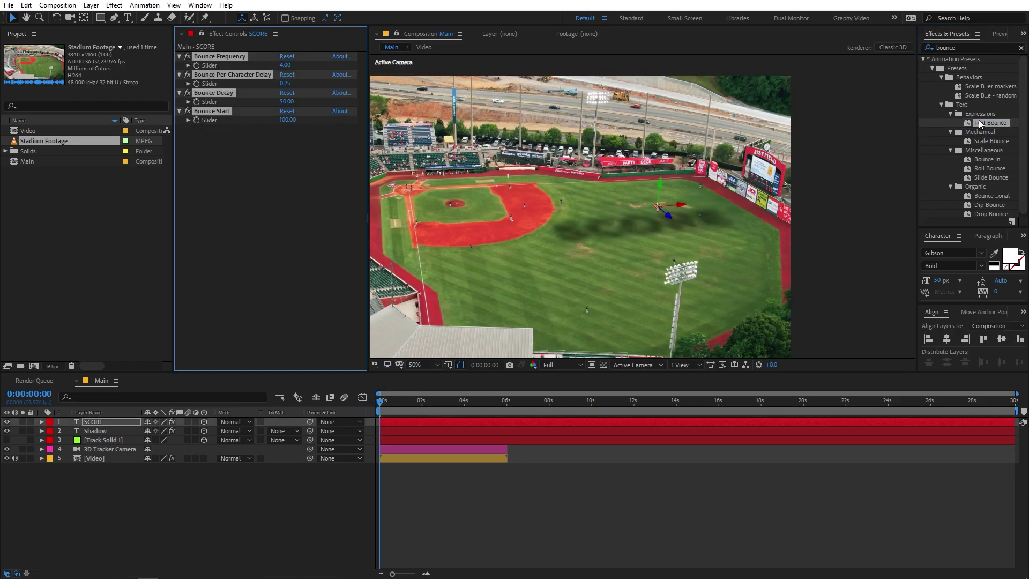
drag(980, 124, 378, 432)
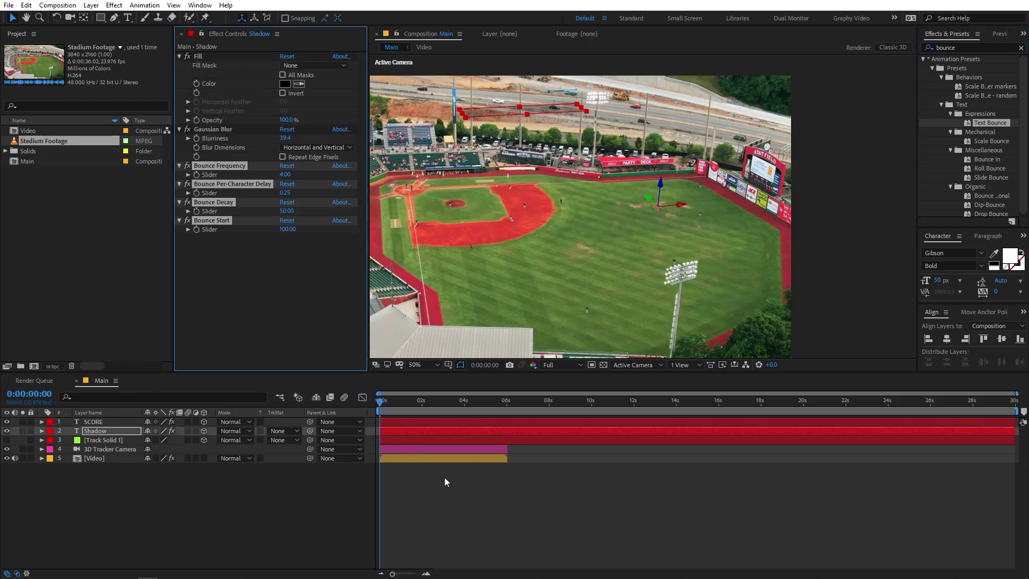
Preview the bounce animation of the letters and their shadow, and clear the layer selection
key(space)
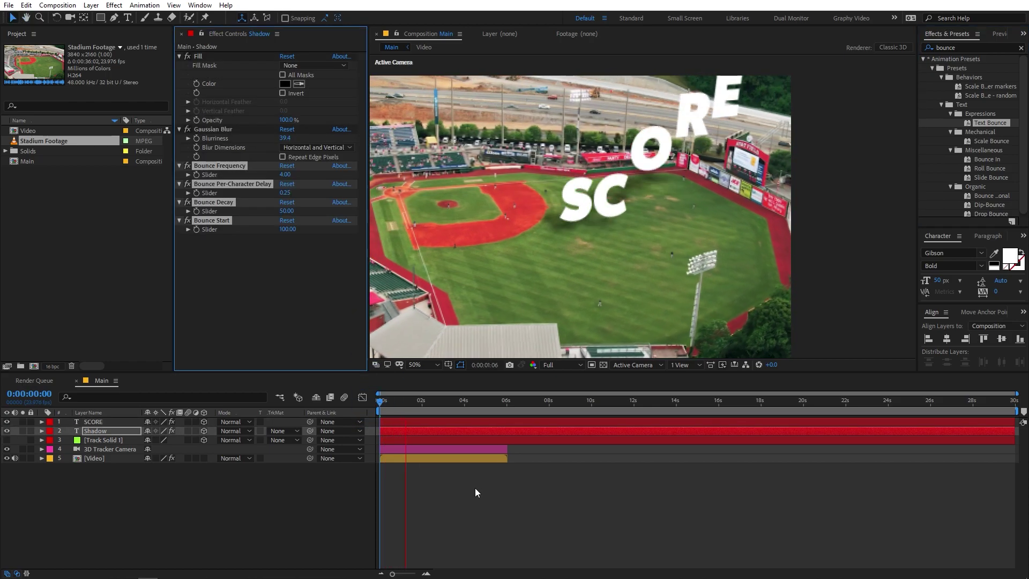
click(446, 397)
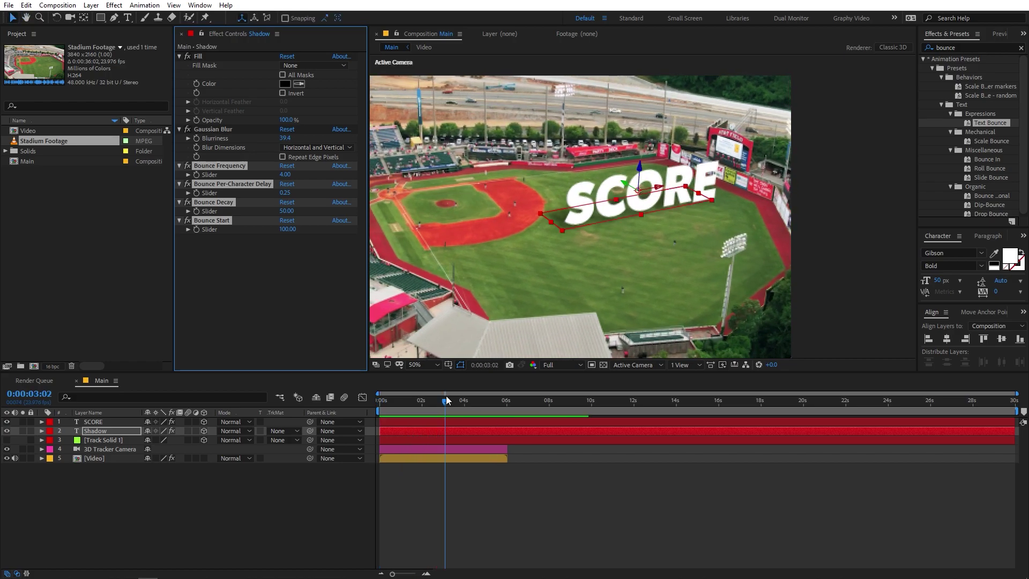
key(space)
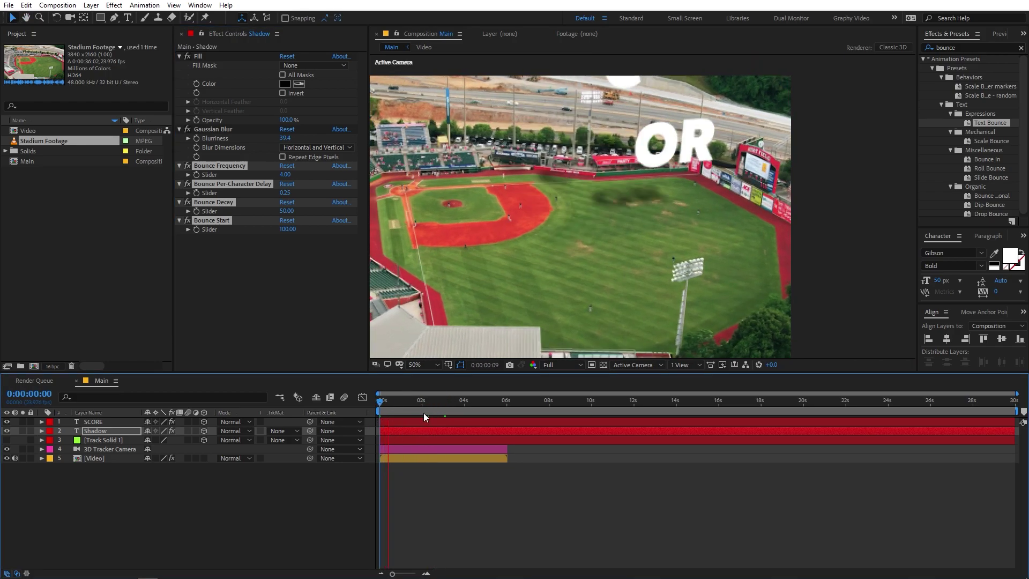
click(208, 268)
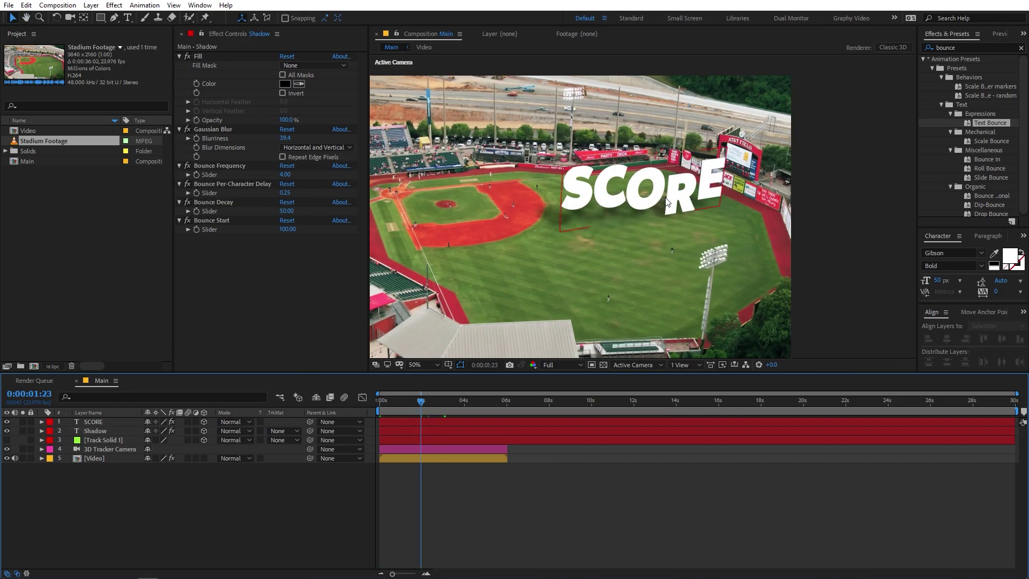
Set the Bounce Frequency slider to 2 on both the Shadow and SCORE layers
click(287, 175)
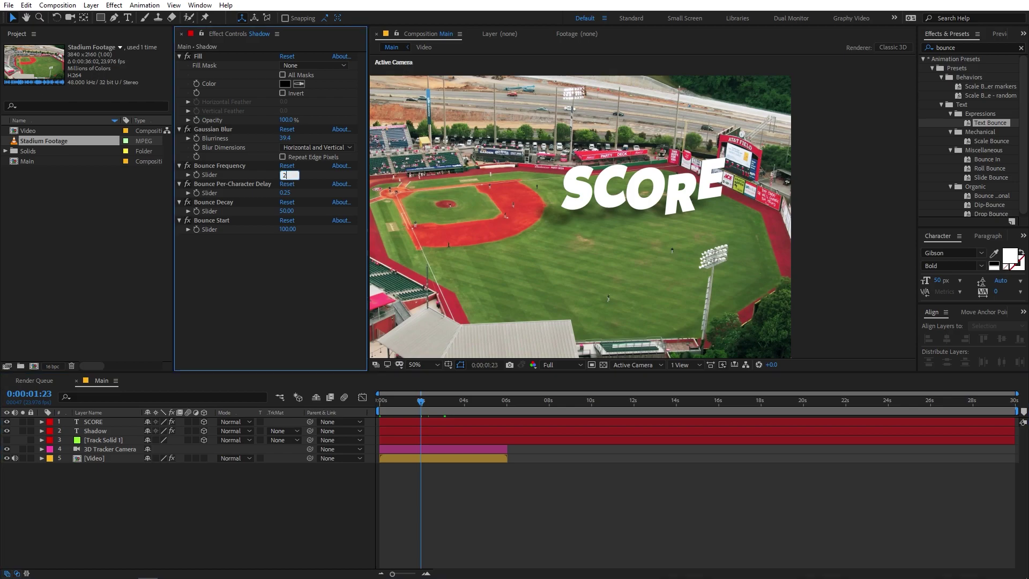
key(Return)
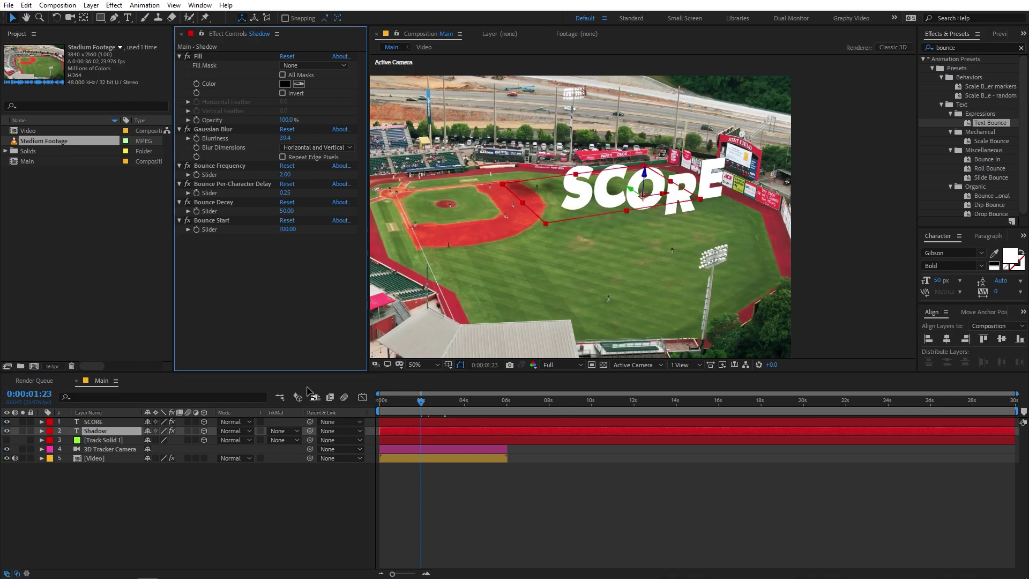
click(117, 420)
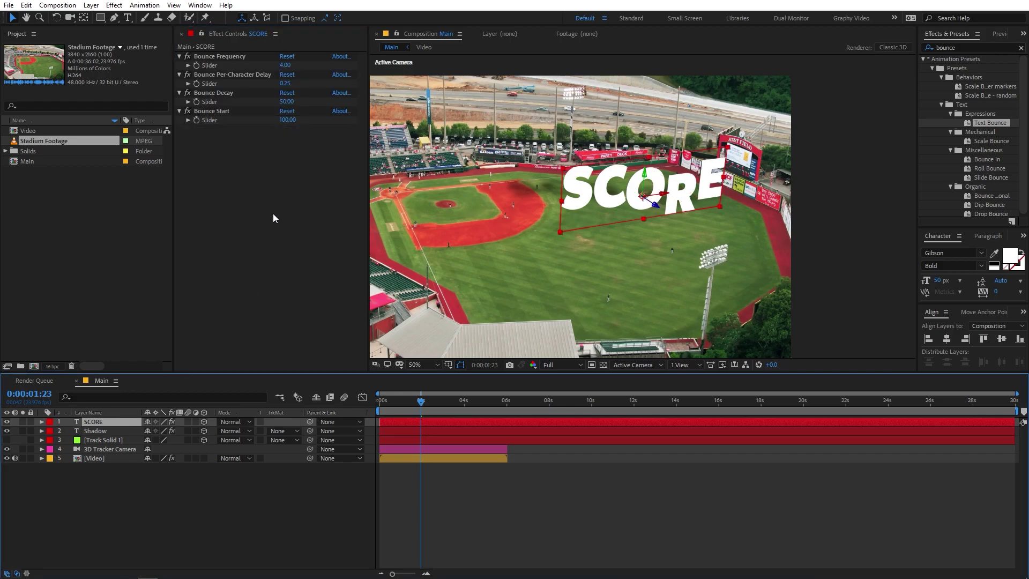
click(289, 65)
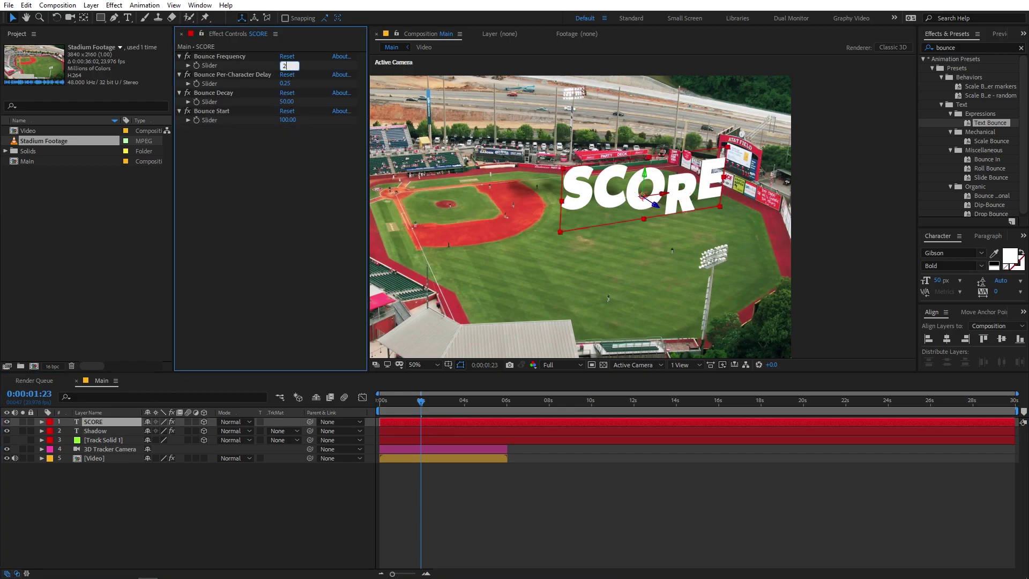
text(2)
key(Return)
Set the Bounce Decay slider to 10 on both the SCORE and Shadow layers
click(287, 101)
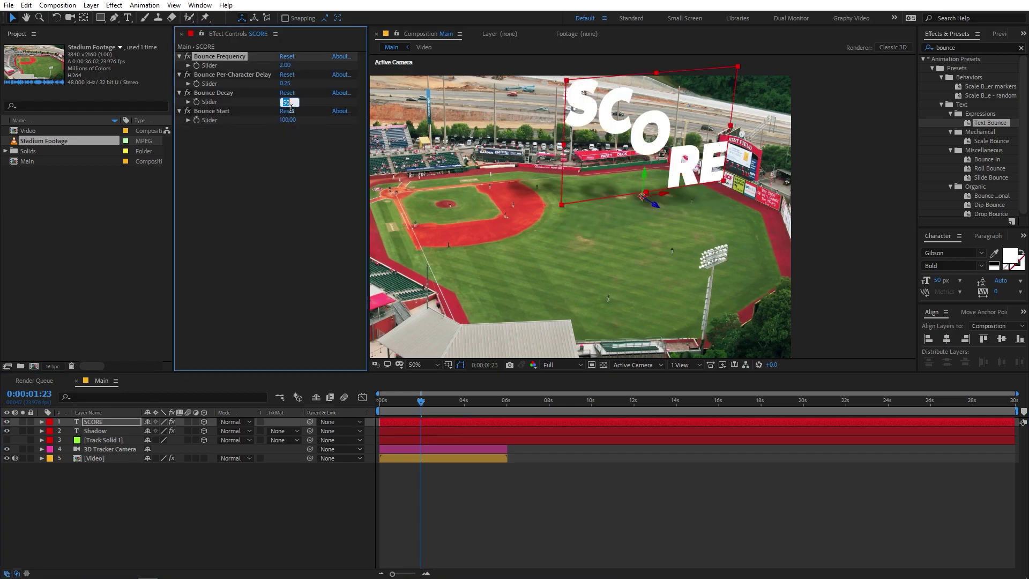
text(10)
key(Return)
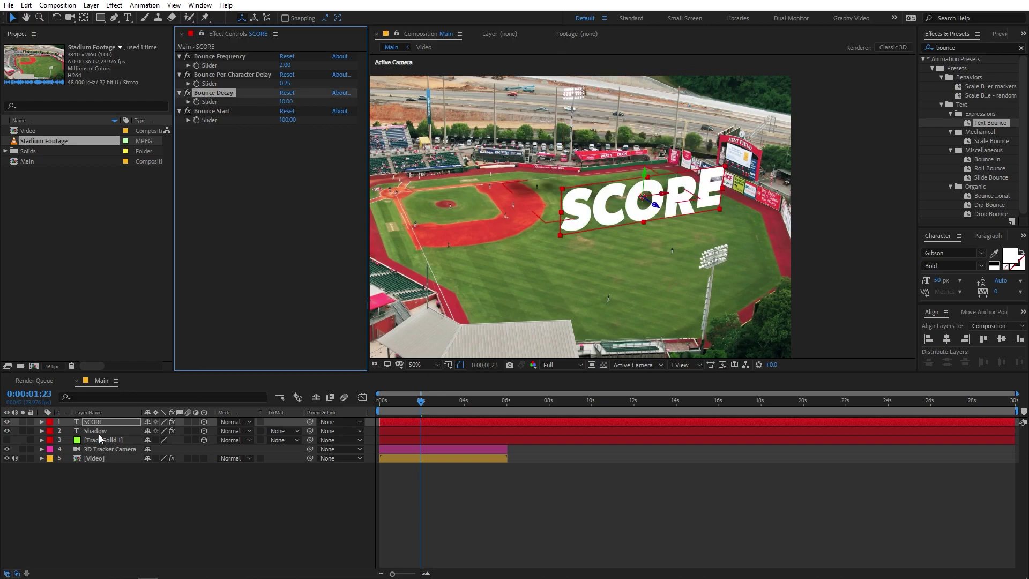
click(99, 431)
click(287, 211)
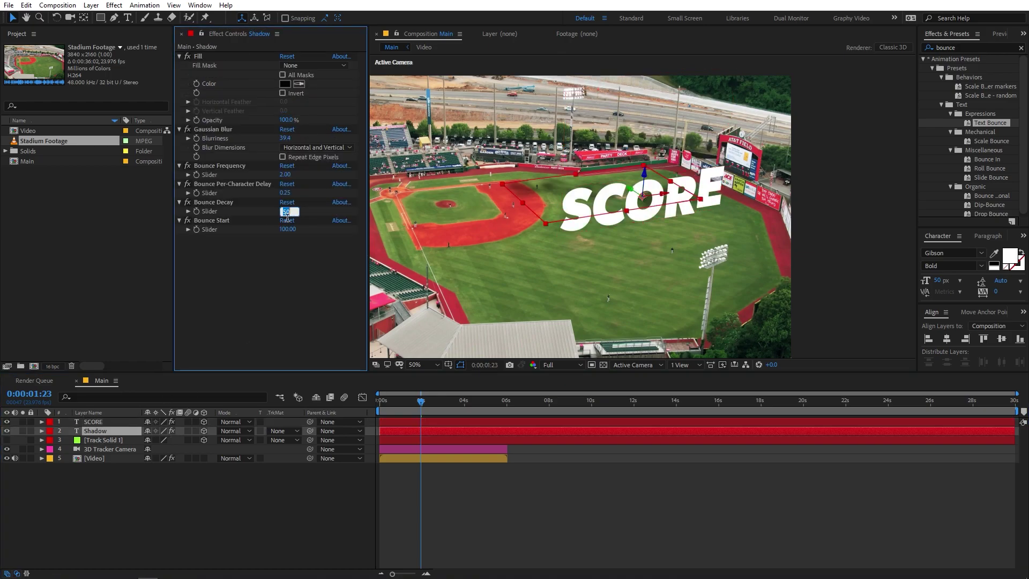
text(10)
key(Return)
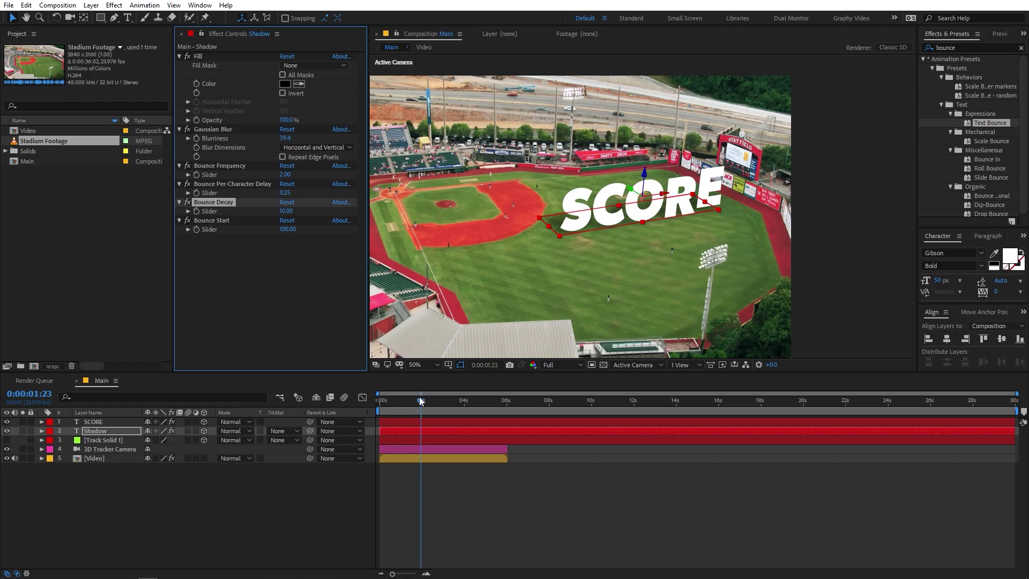
Return to the first frame and preview the bounce with the reduced frequency and decay
drag(419, 399, 381, 399)
key(space)
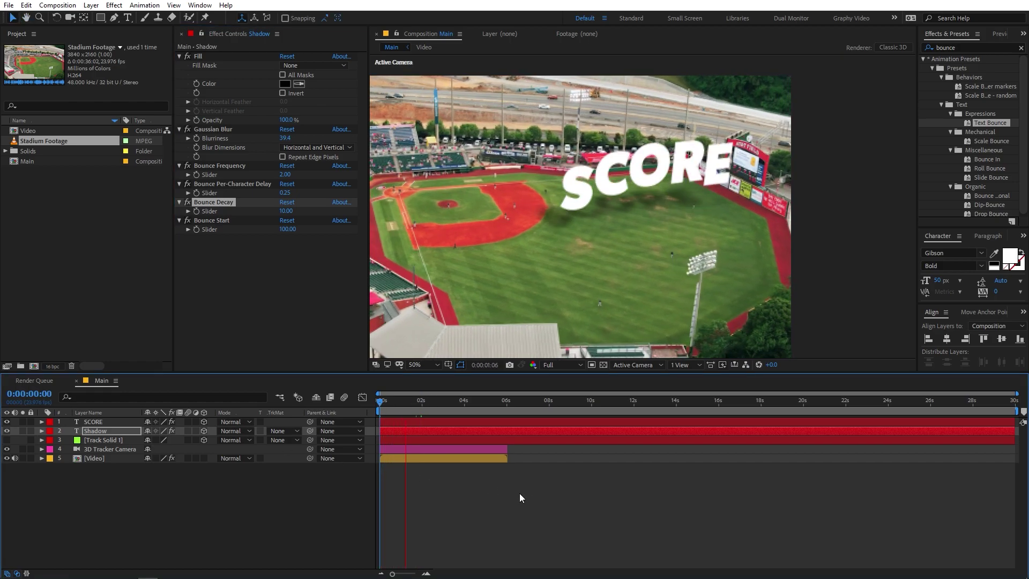
click(519, 493)
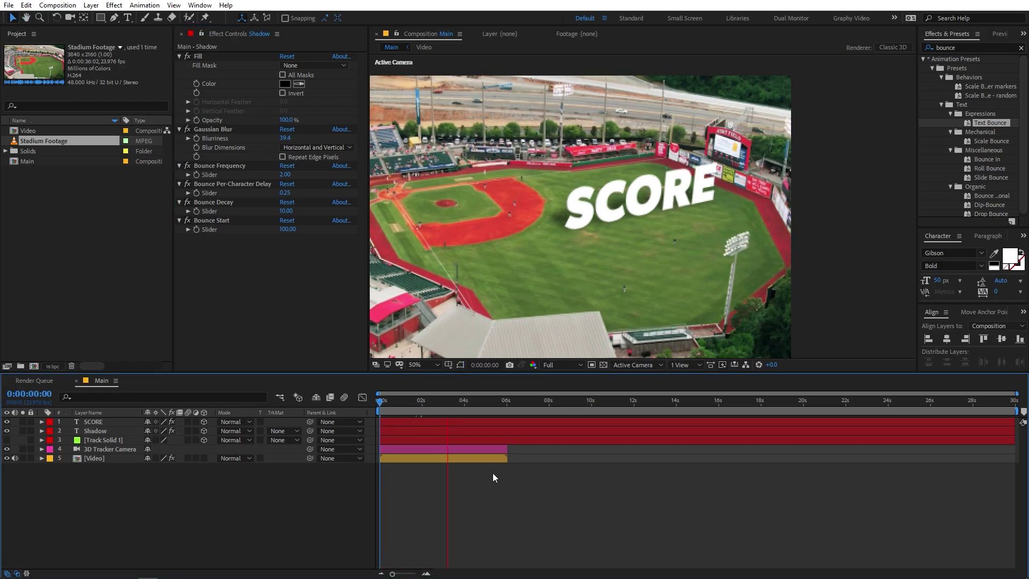
key(space)
key(space)
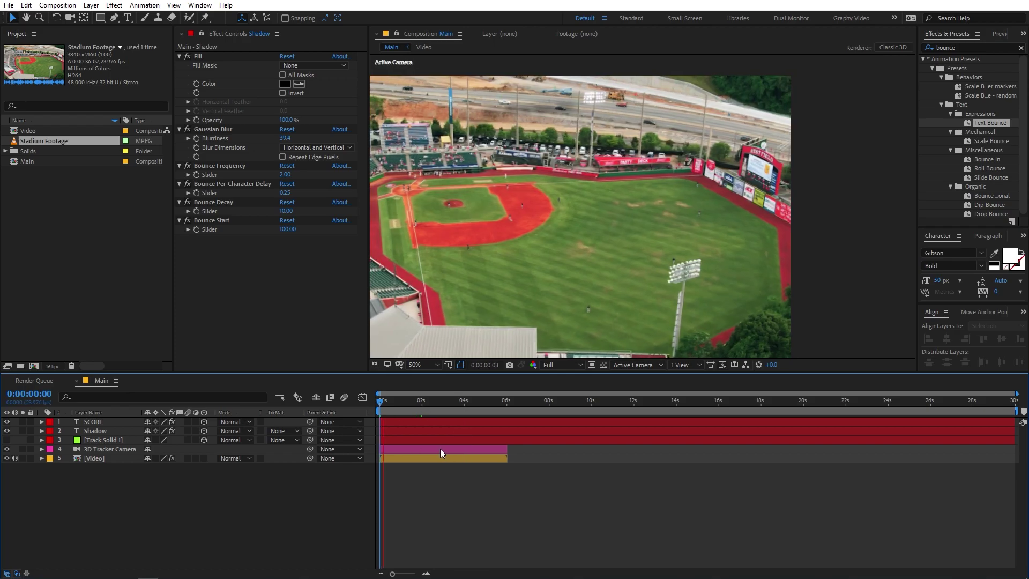
Set the Bounce Frequency slider to 4 on the Shadow and SCORE layers and preview the bounce
click(285, 175)
key(Return)
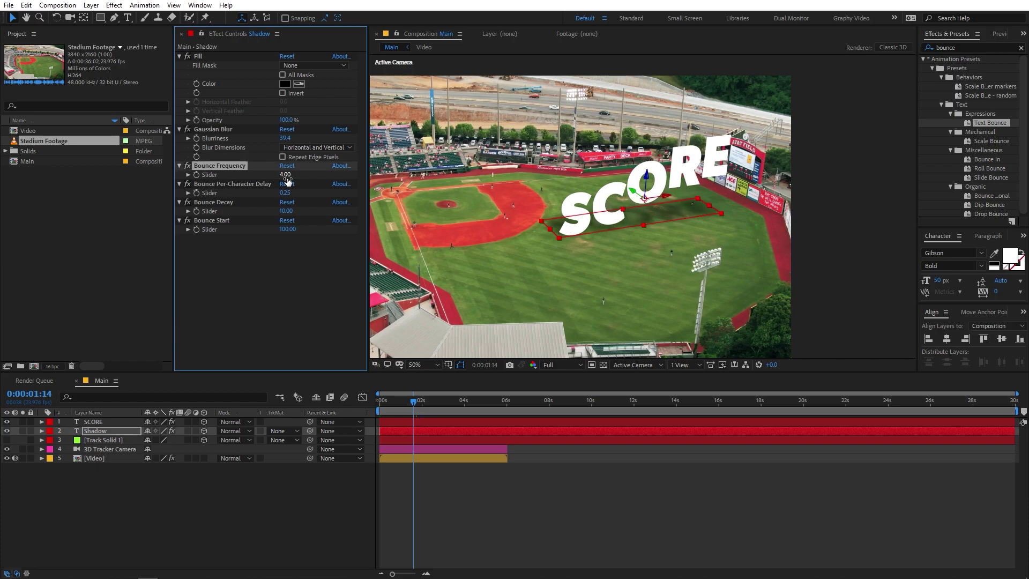
click(106, 423)
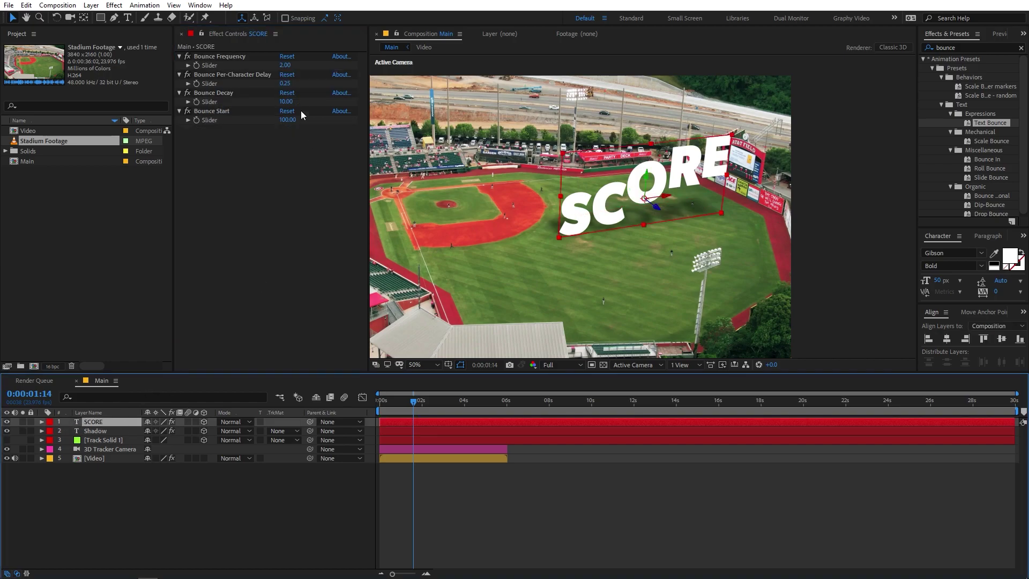
click(284, 65)
text(4)
key(Return)
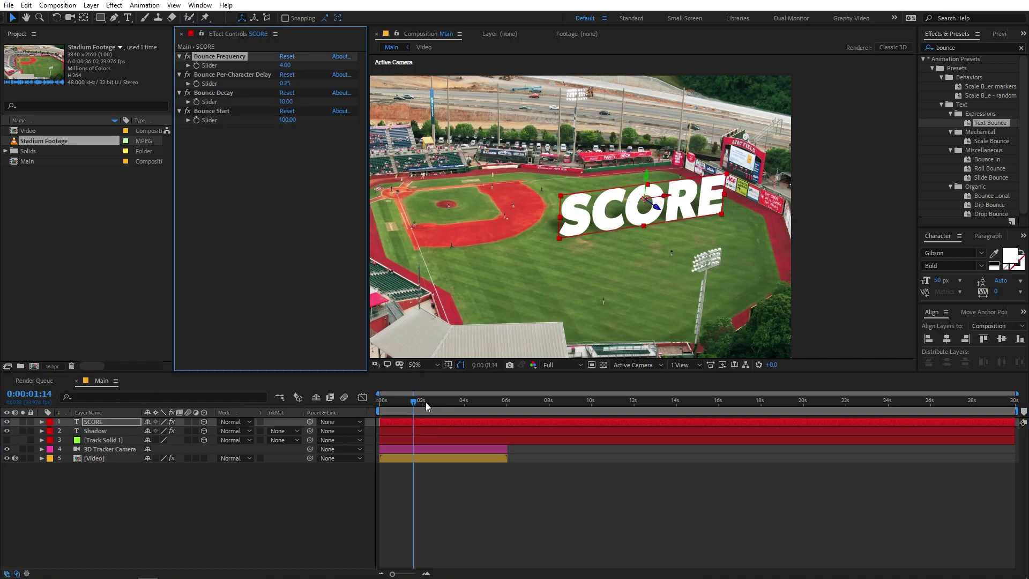
key(space)
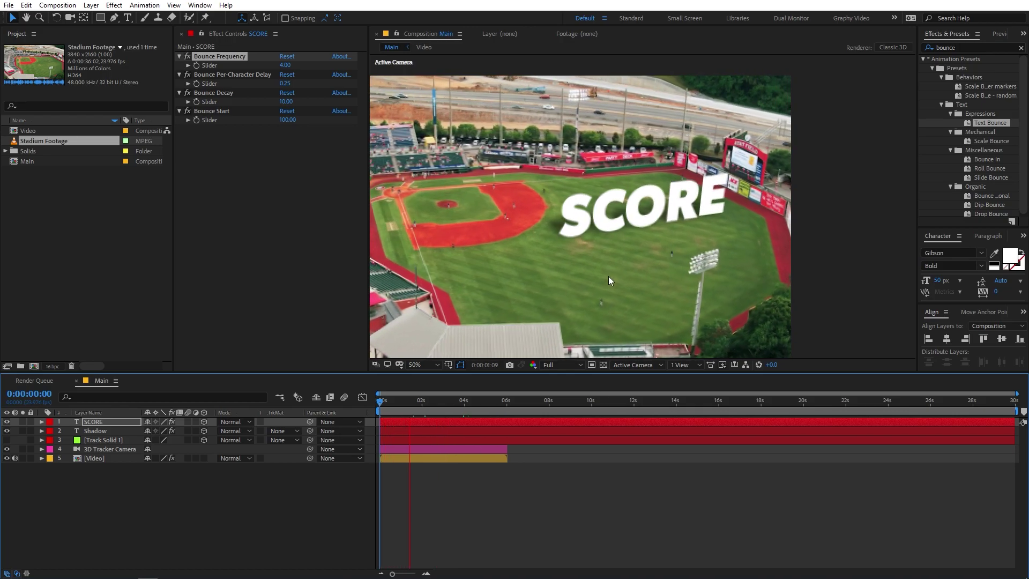
key(space)
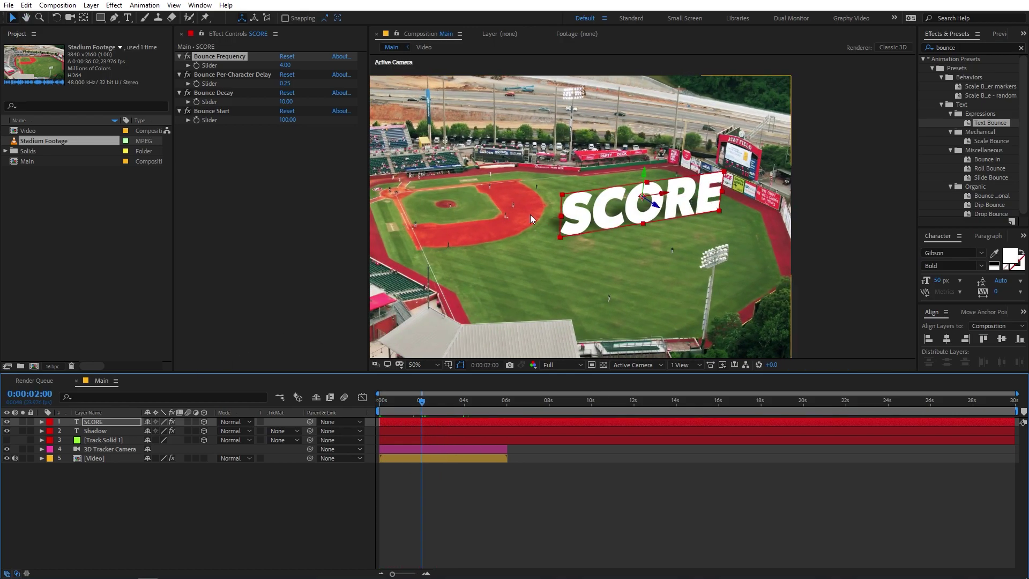
Try replacing the SCORE text with MOTION, check the Shadow layer and preview from the first frame
click(105, 423)
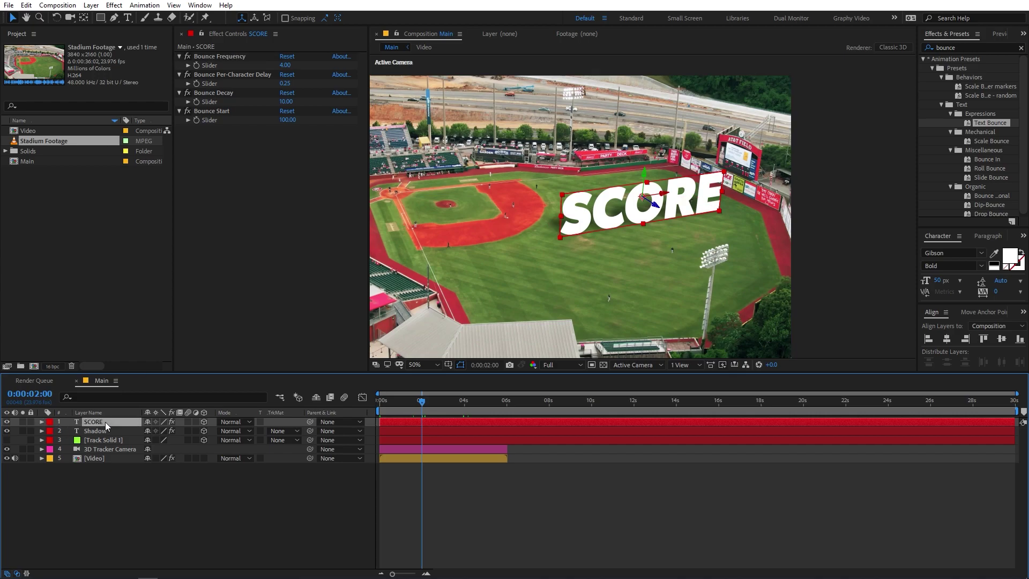
double_click(105, 423)
text(MOTION)
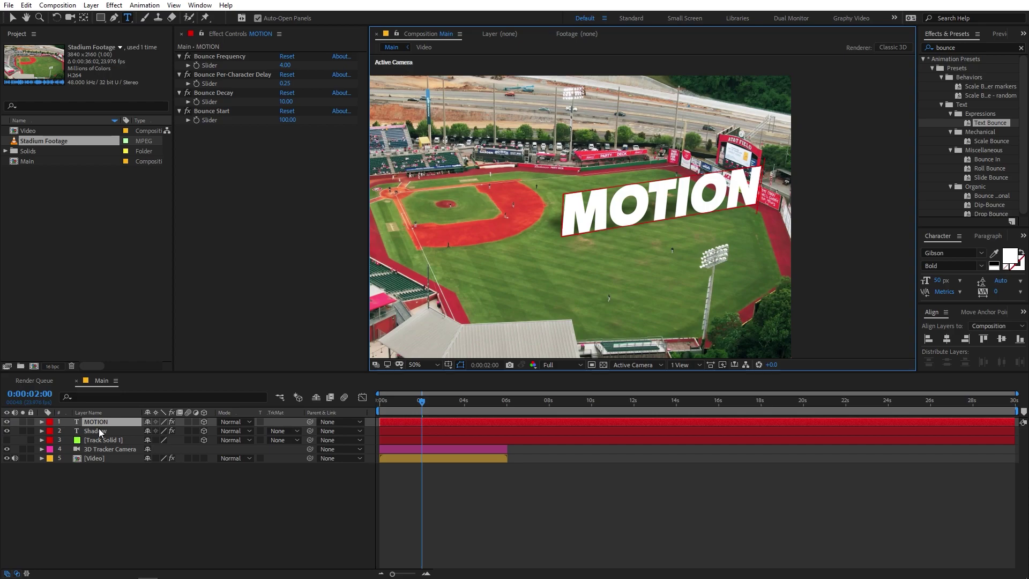
click(98, 429)
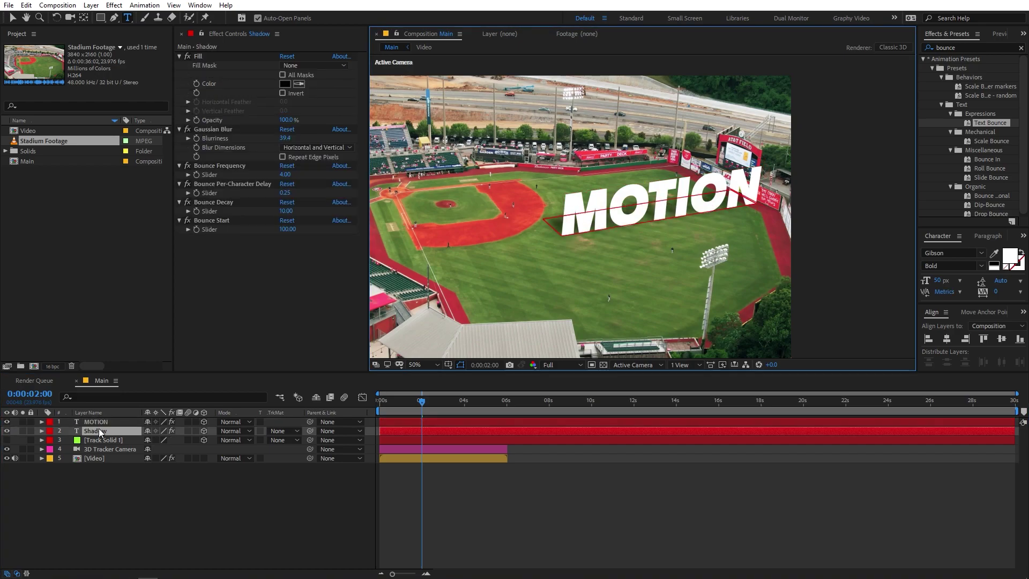
click(291, 493)
key(Home)
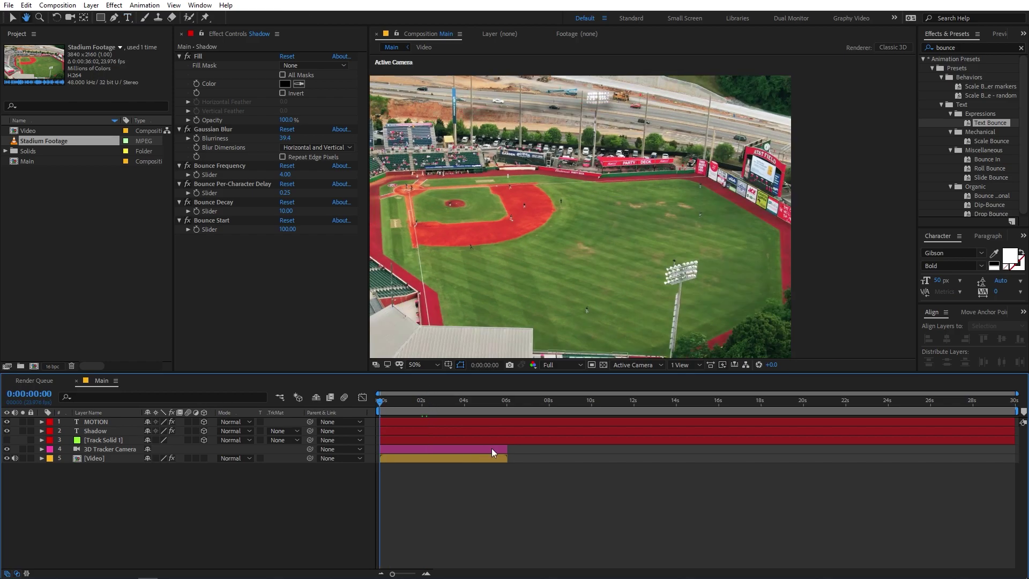
key(space)
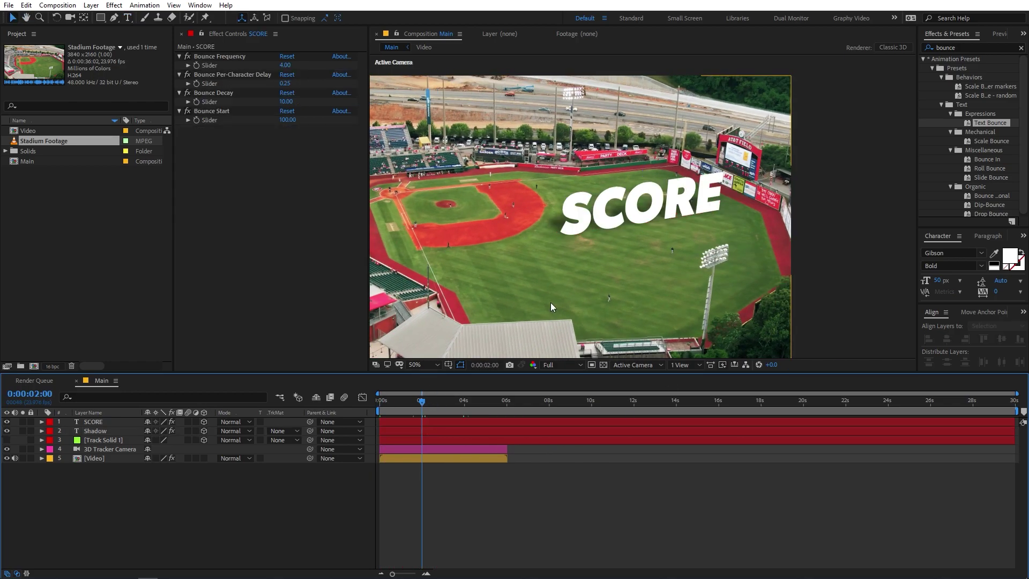
Examine the SCORE text and its shadow just after the two-second mark
mouse_move(421, 401)
mouse_down()
mouse_move(374, 409)
mouse_move(436, 404)
mouse_move(423, 407)
mouse_up()
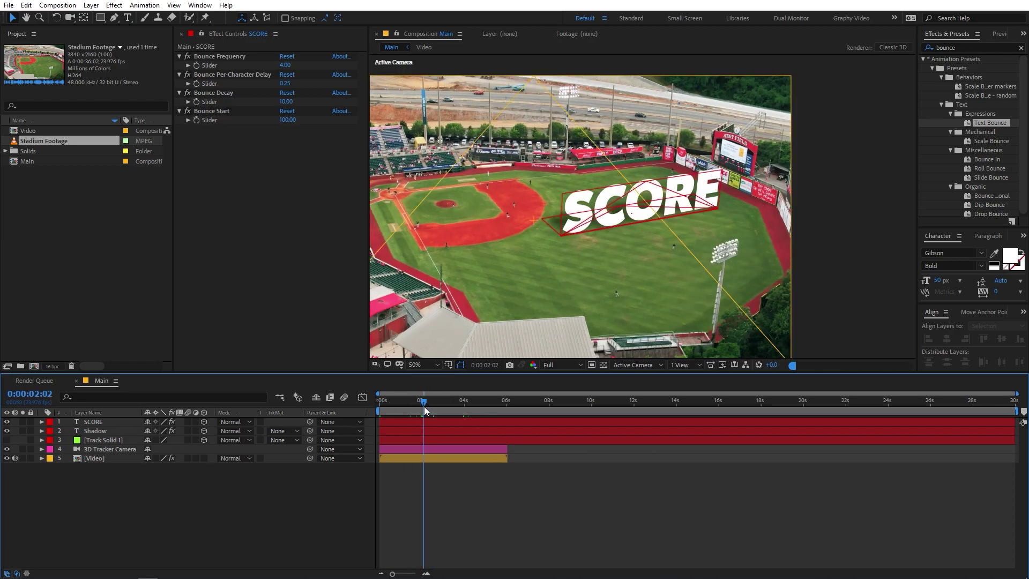
click(558, 211)
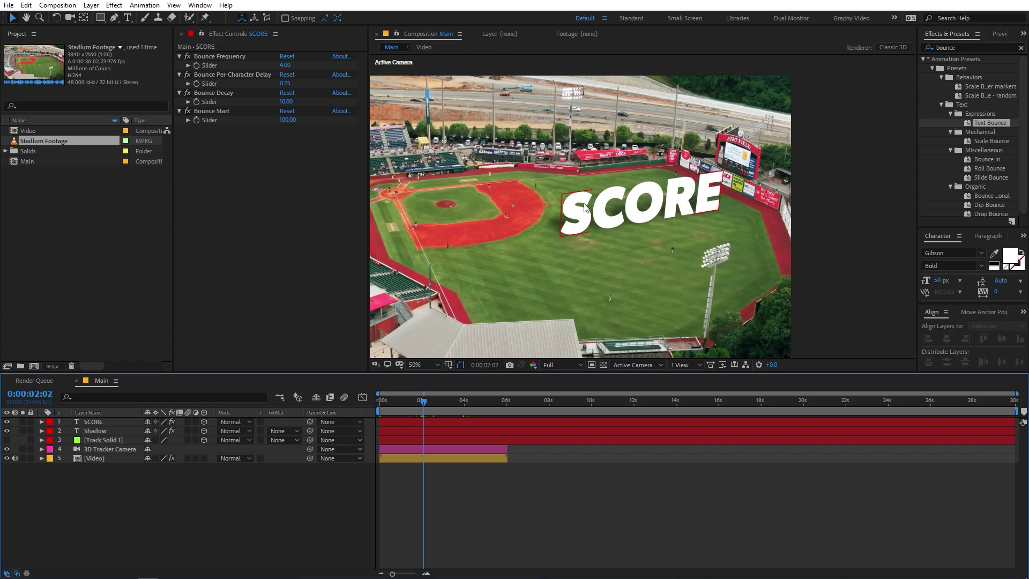
key(space)
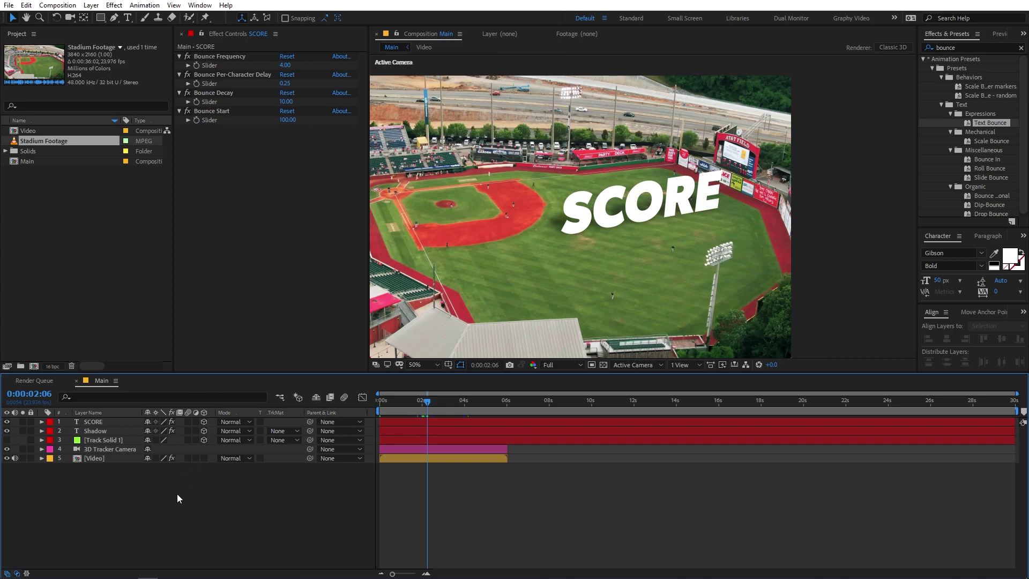
Switch the Main composition's 3D renderer from Classic 3D to CINEMA 4D
click(58, 5)
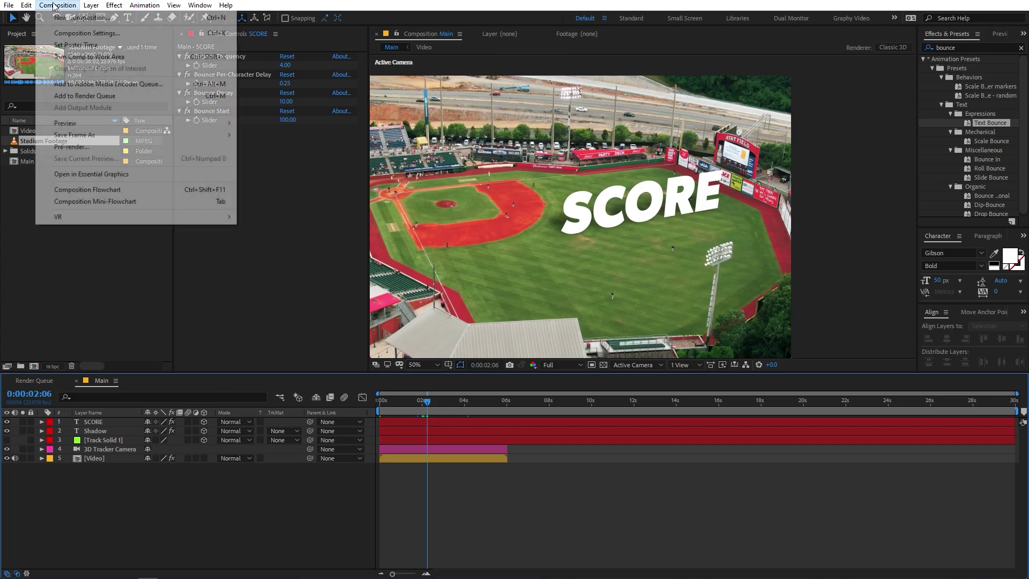
click(76, 33)
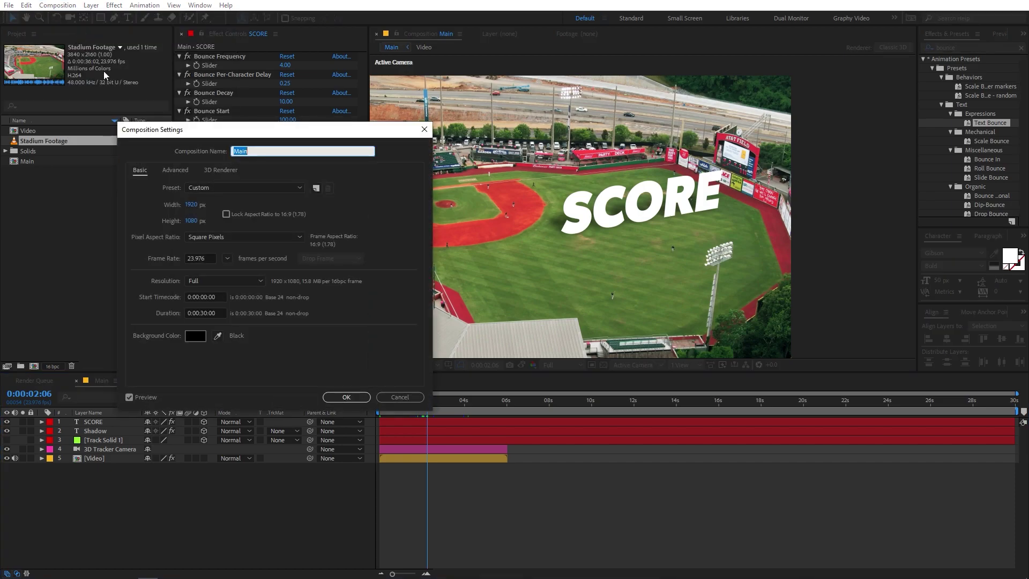
click(219, 169)
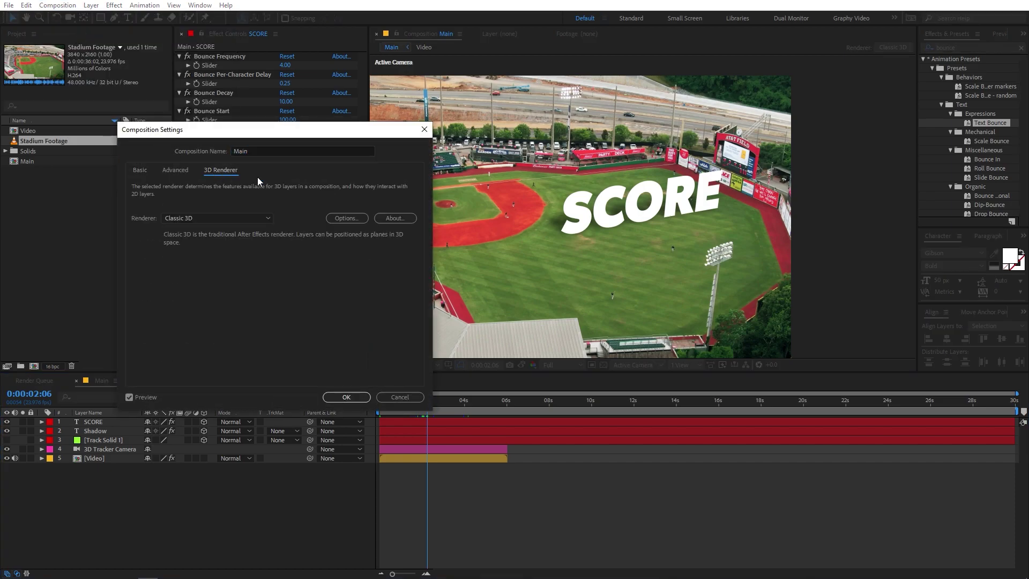
click(189, 218)
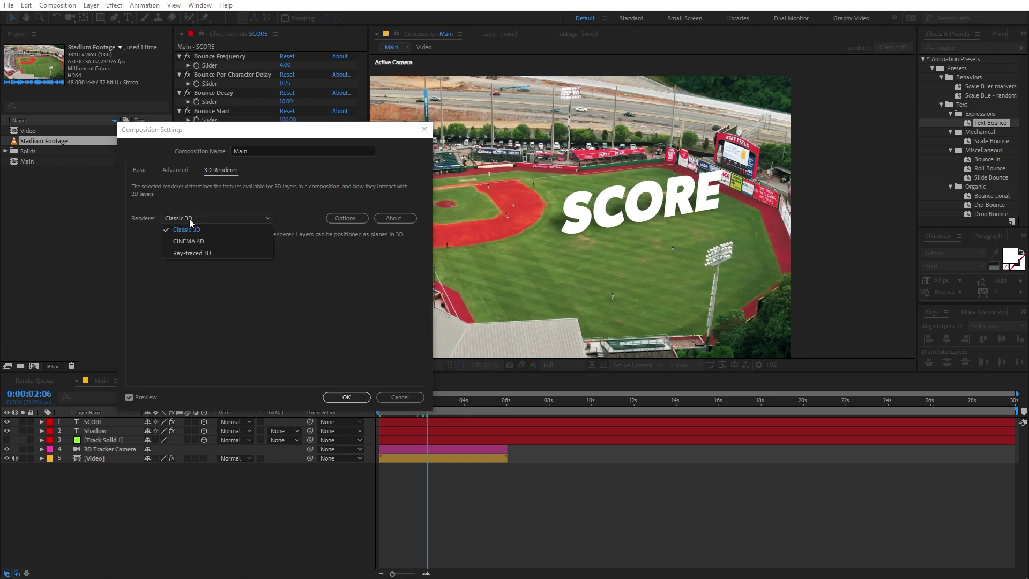
click(185, 241)
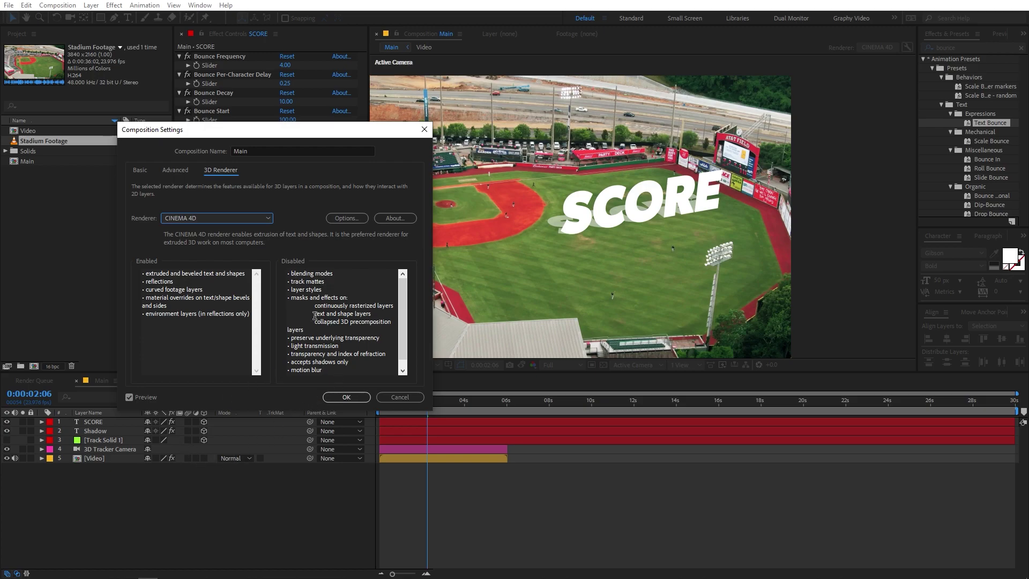
click(336, 396)
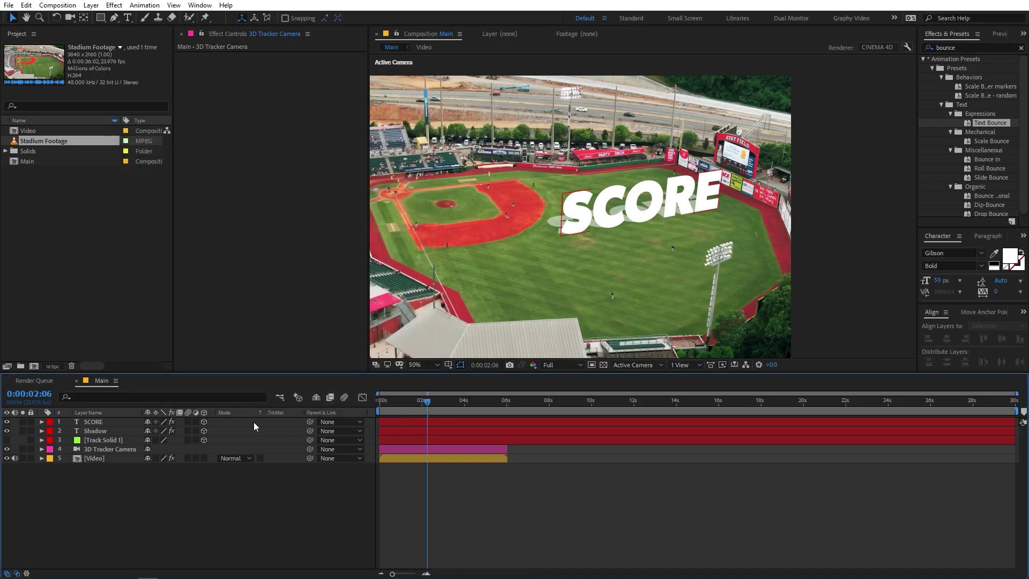
Hide the Shadow text layer in the Main composition
click(91, 423)
click(92, 430)
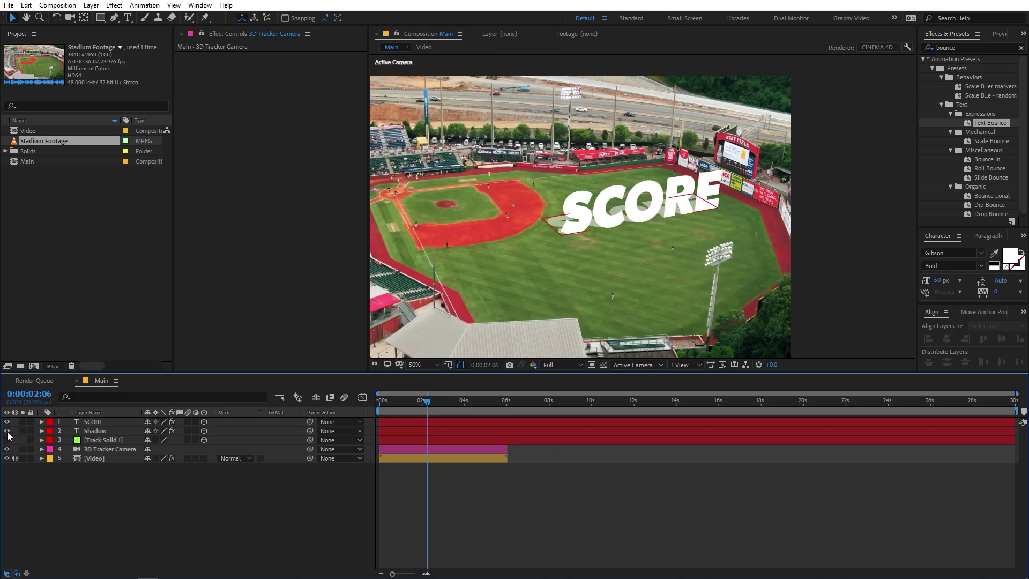
click(7, 430)
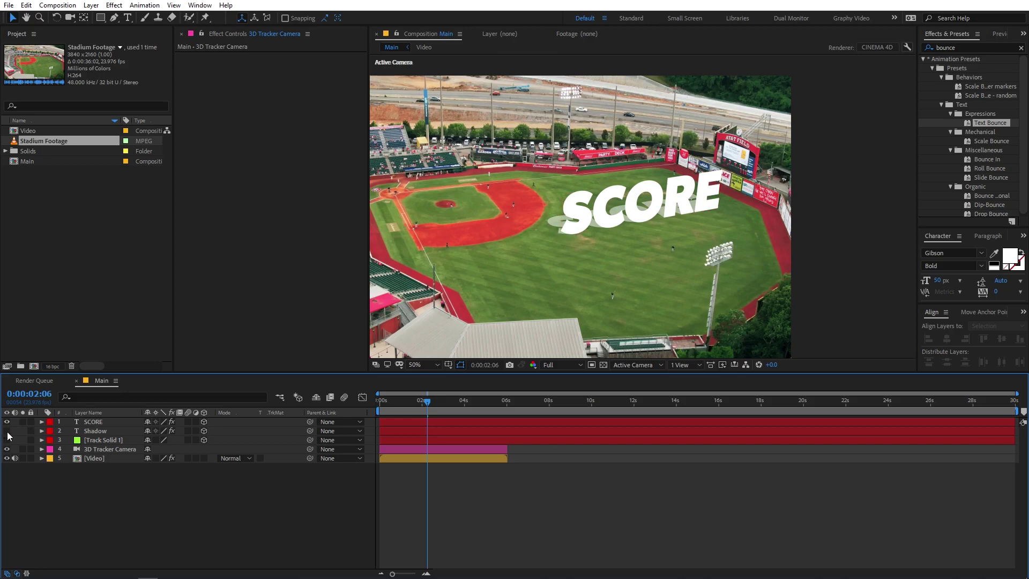
Set the SCORE layer's Extrusion Depth to 18 in its geometry options
click(85, 422)
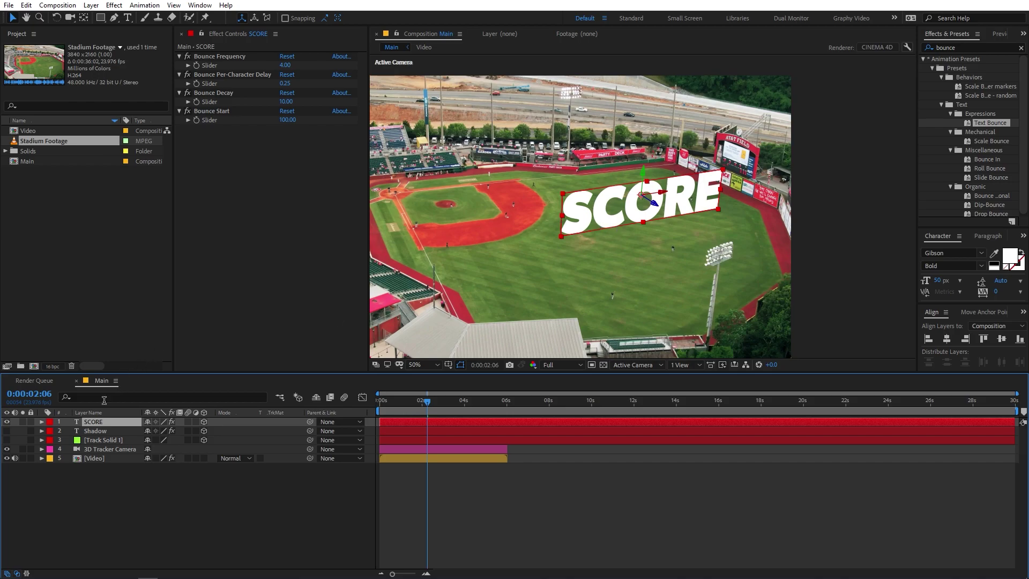
click(42, 422)
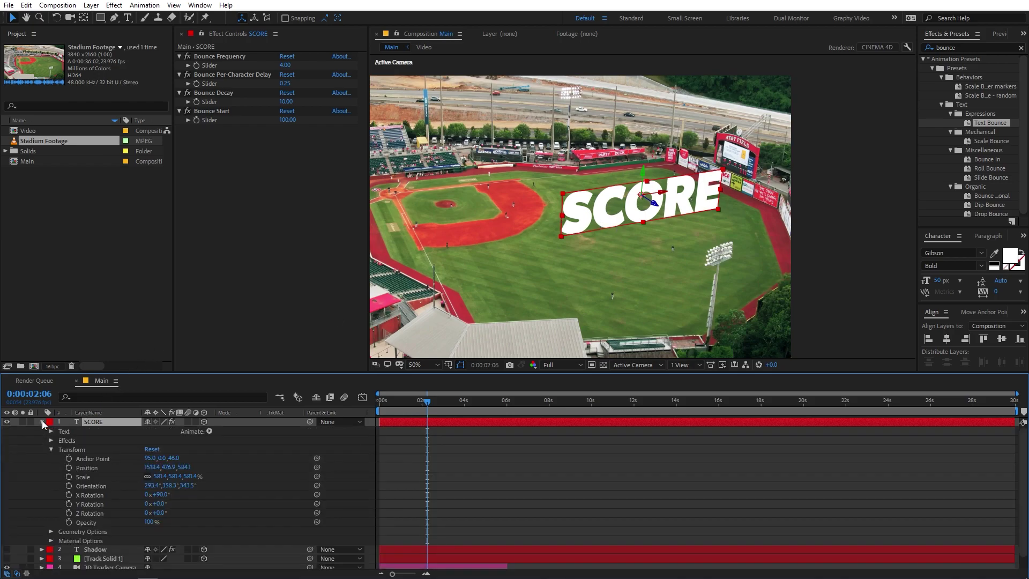
click(51, 450)
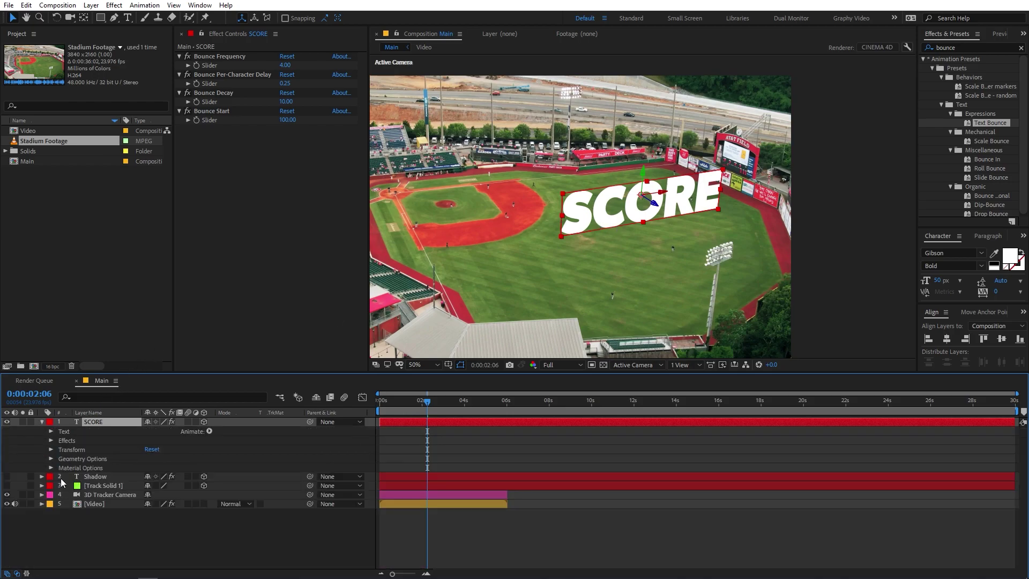
click(51, 459)
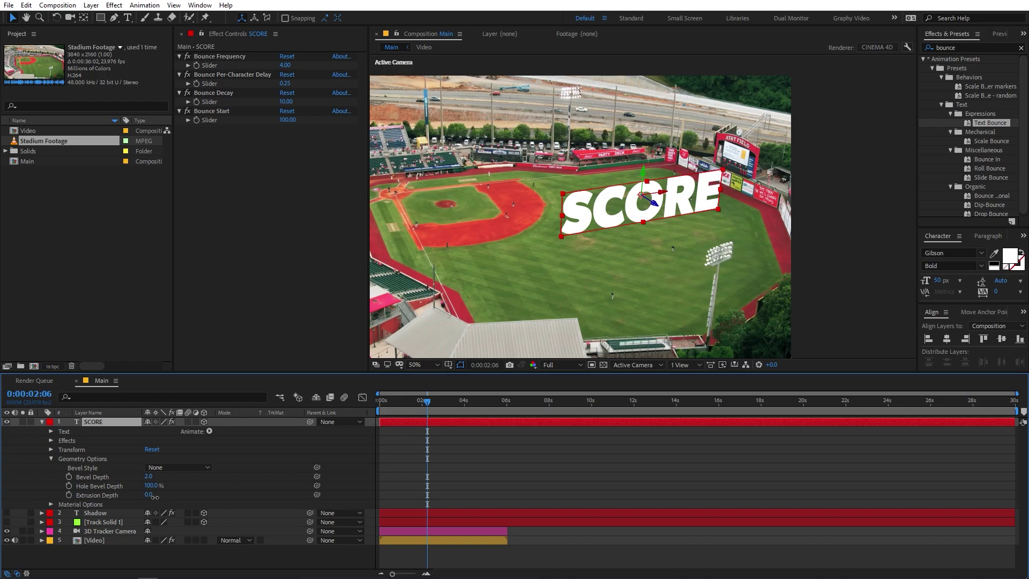
drag(156, 498, 168, 497)
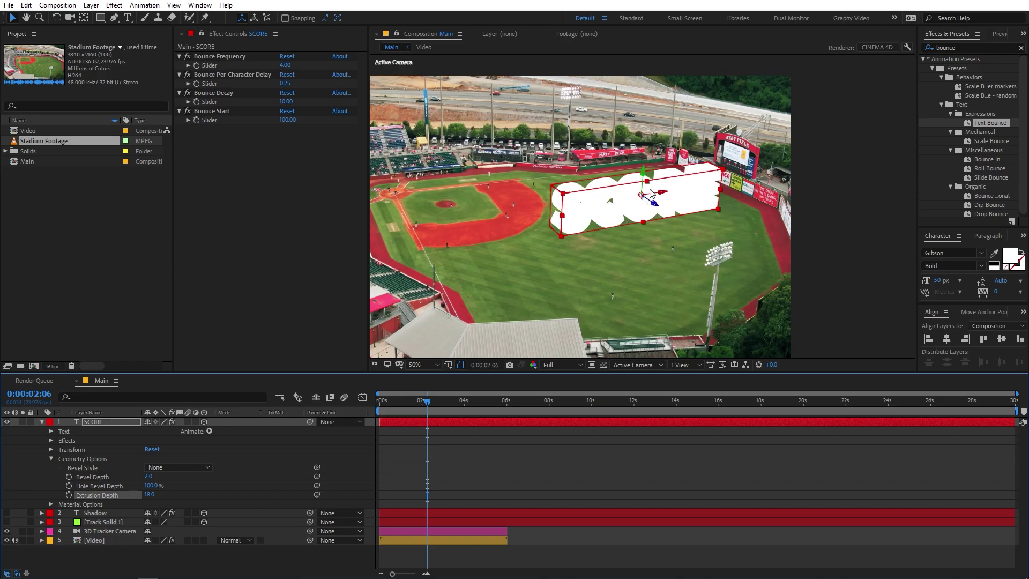
click(842, 242)
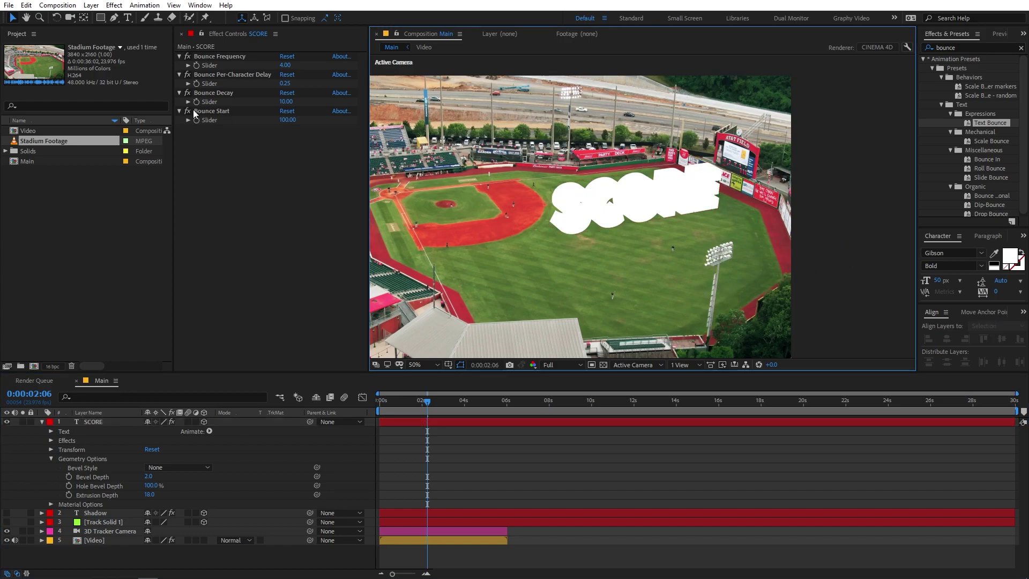
Add a white point light with 50% intensity and shadow casting, and move it near the upper right end of the SCORE text
click(58, 5)
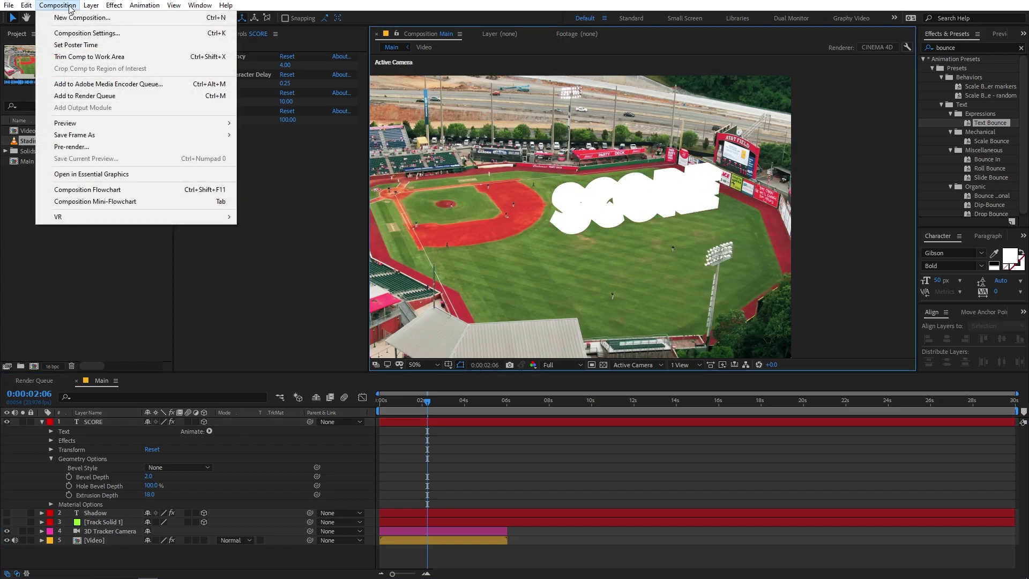
mouse_move(91, 5)
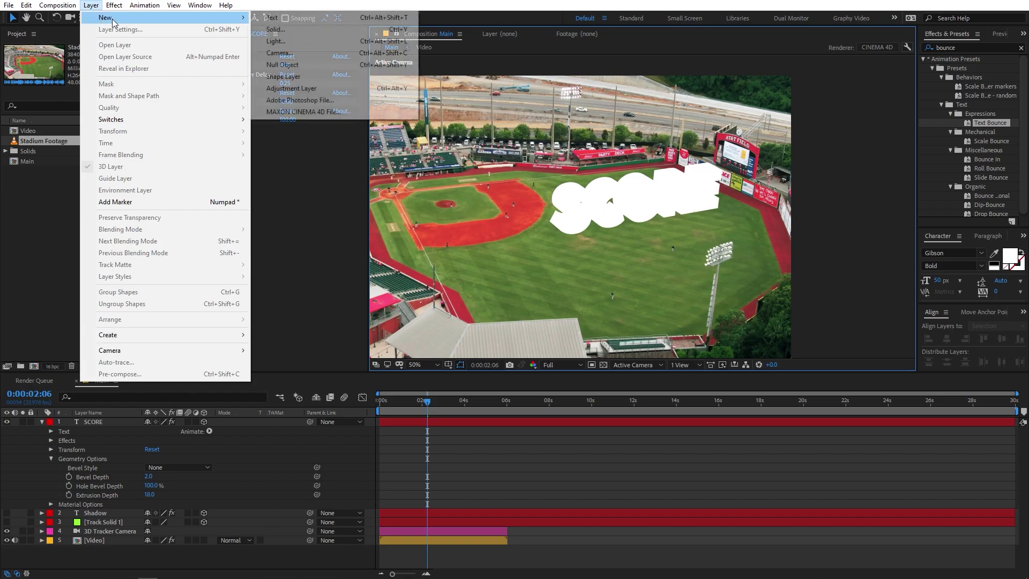
click(320, 46)
click(255, 125)
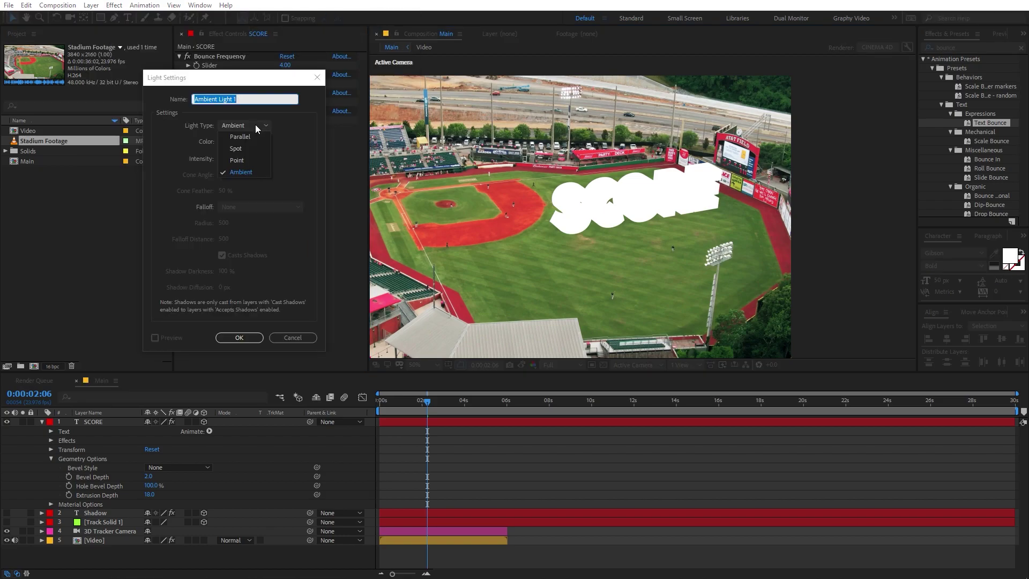
click(237, 156)
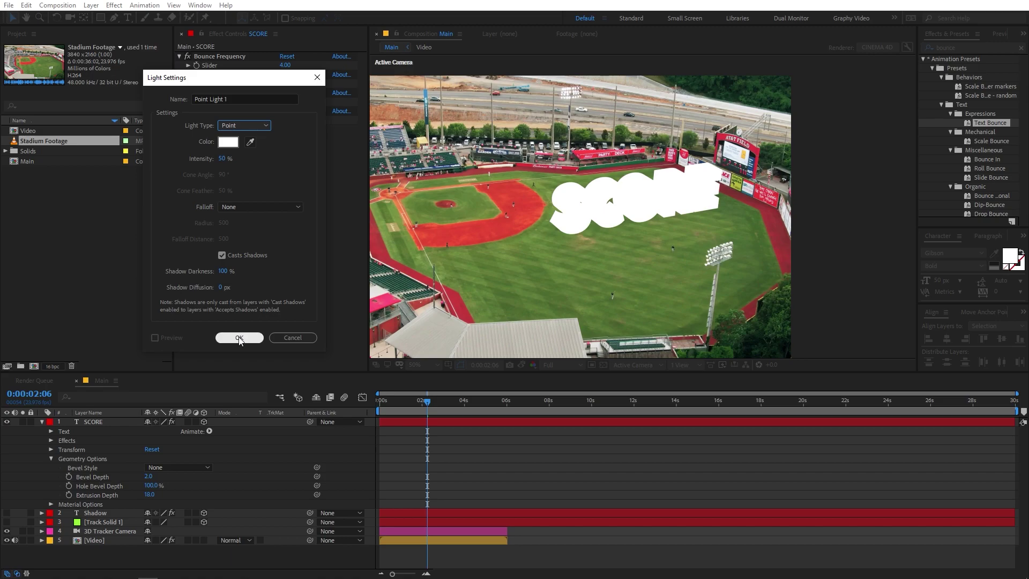
click(239, 337)
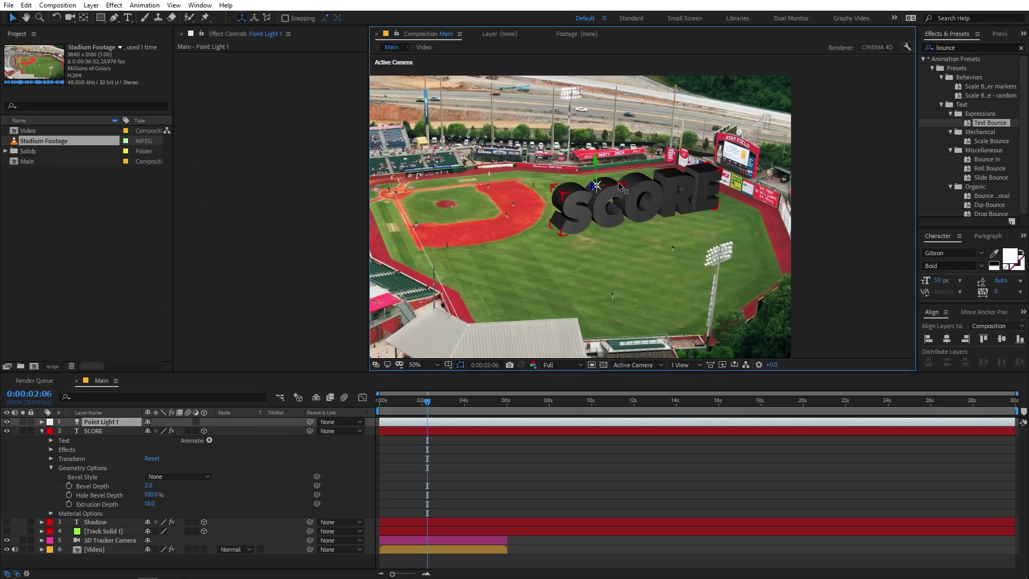
mouse_move(621, 187)
mouse_down()
mouse_move(674, 158)
mouse_move(663, 157)
mouse_move(704, 169)
mouse_up()
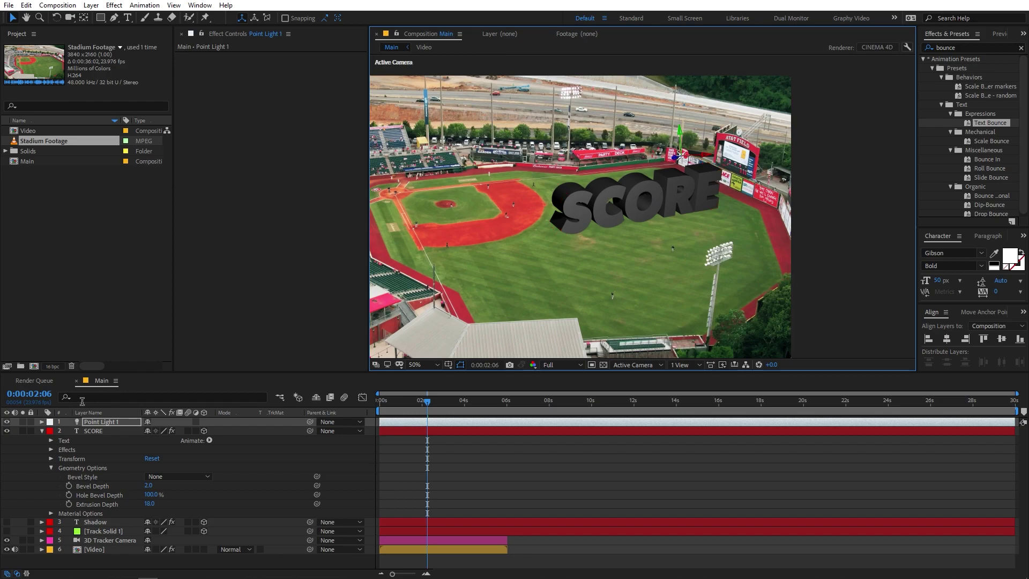
Add a white ambient light with 50% intensity to the Main composition
click(107, 215)
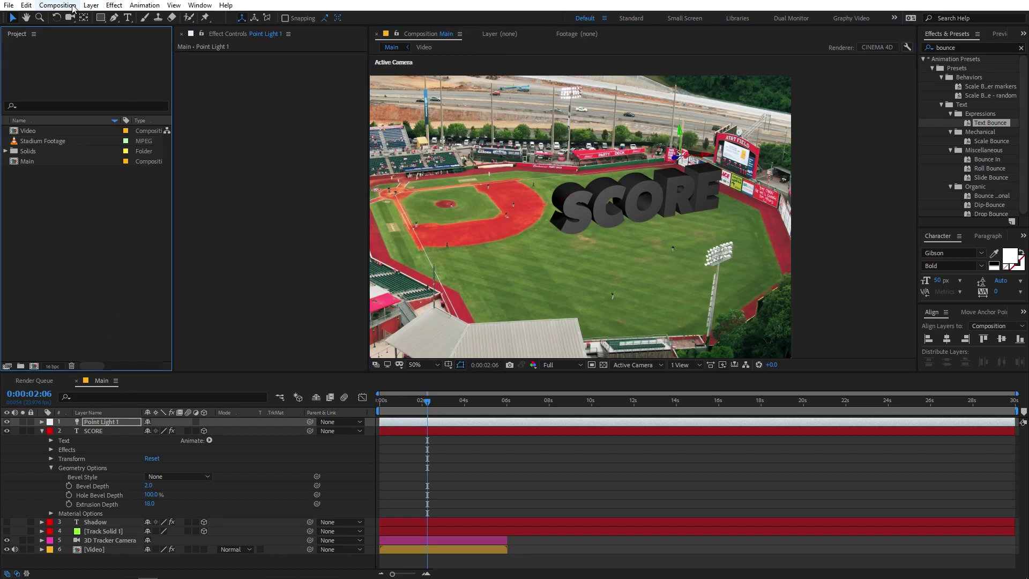
click(89, 5)
click(450, 459)
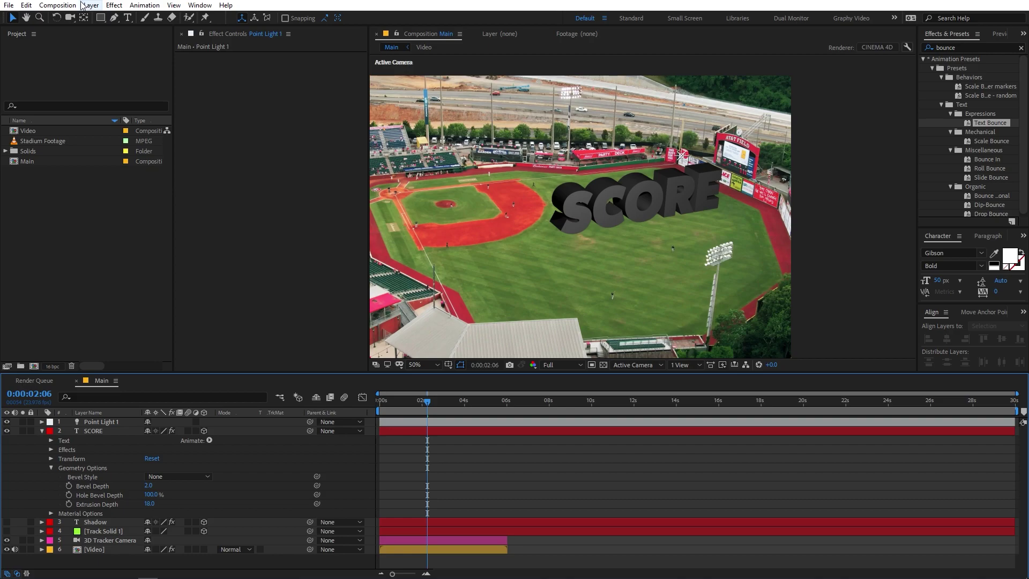
click(88, 5)
mouse_move(112, 22)
click(285, 42)
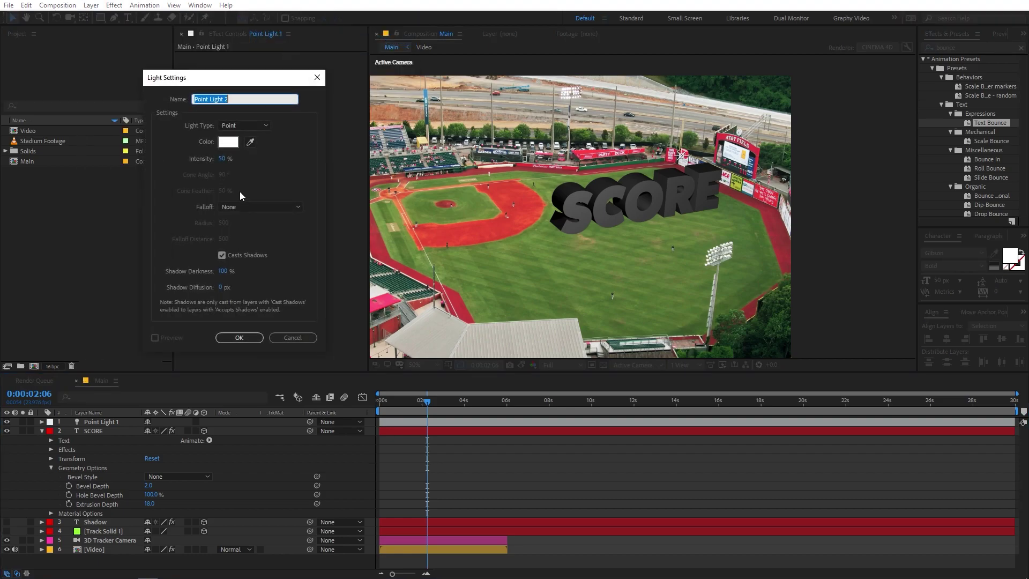
click(234, 125)
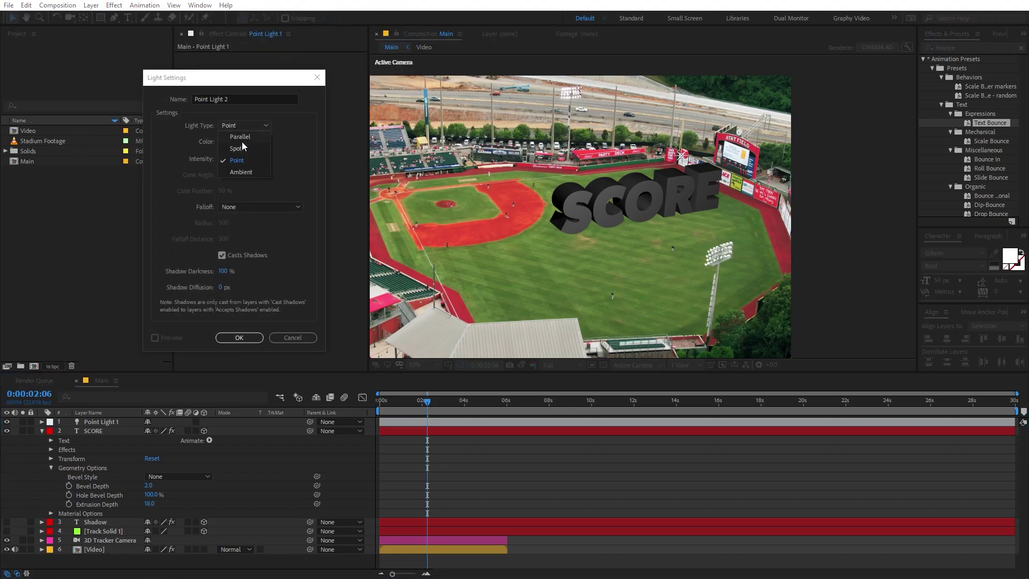
click(236, 171)
click(244, 340)
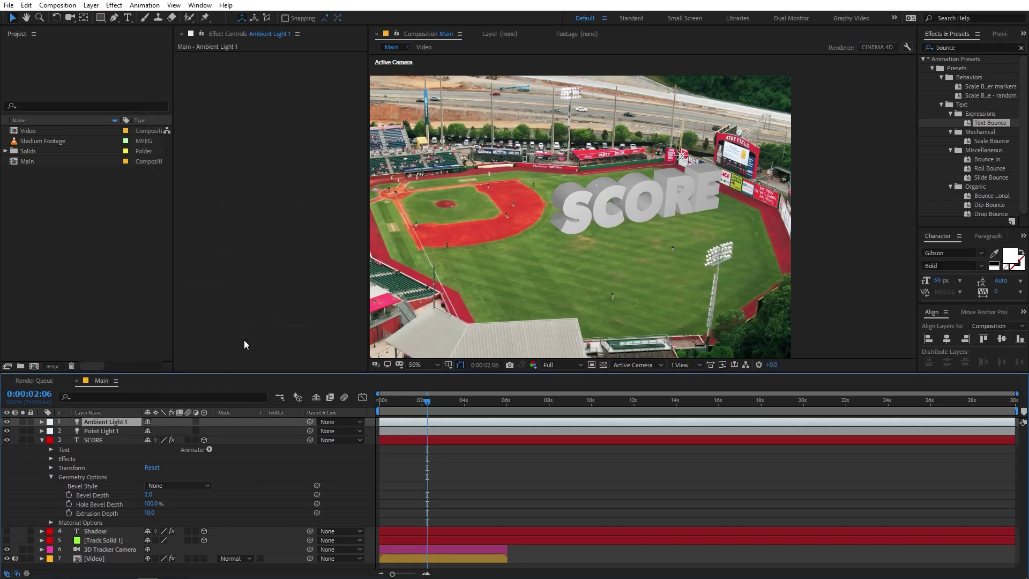
click(637, 497)
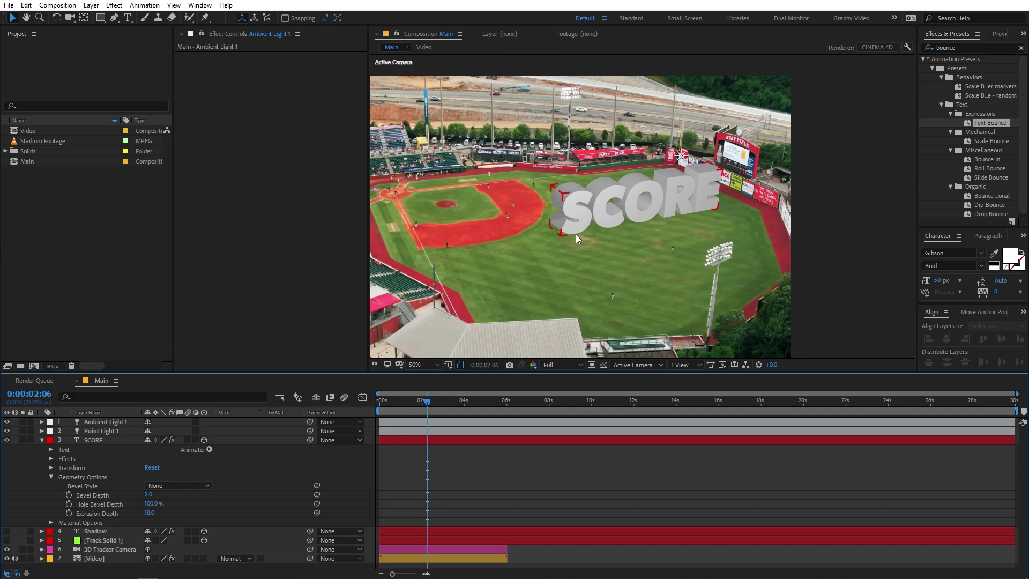
Collapse the SCORE layer and expand the light options of Ambient Light 1 and Point Light 1
click(42, 440)
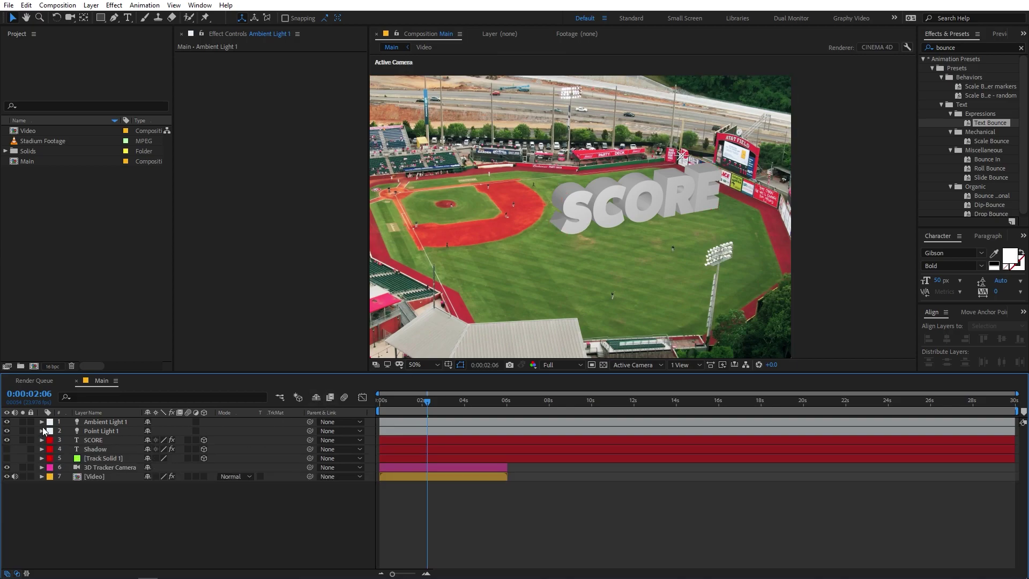
click(42, 422)
click(51, 431)
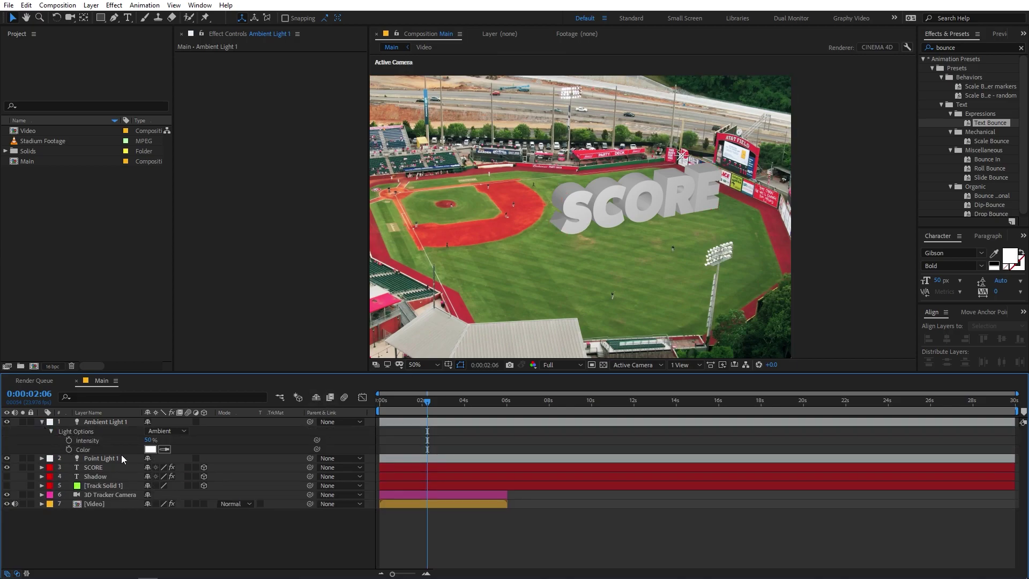
click(41, 458)
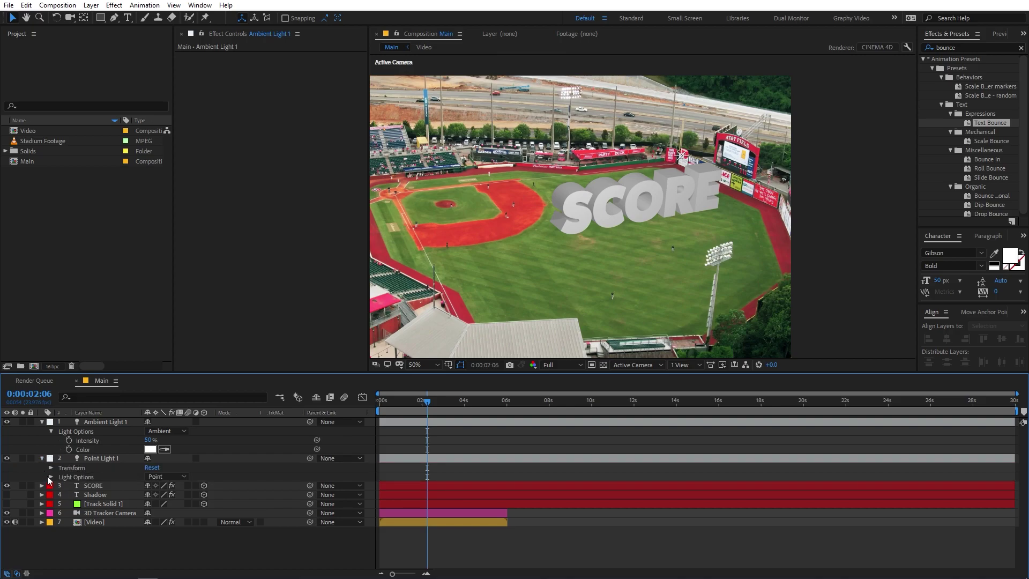
click(51, 476)
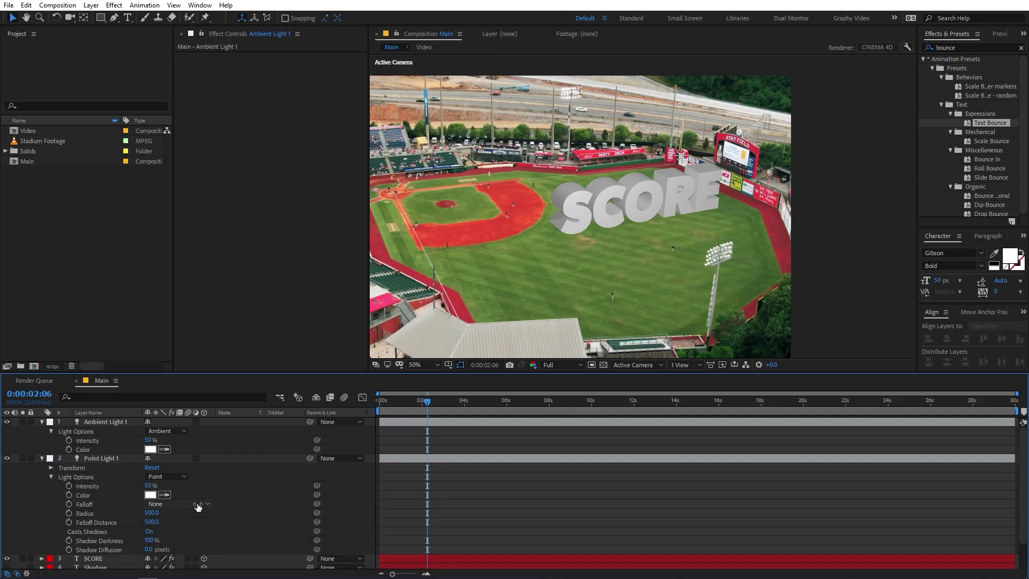
Try pure red (FF0000) as the color of Point Light 1 and undo the change
click(150, 494)
drag(248, 336, 310, 278)
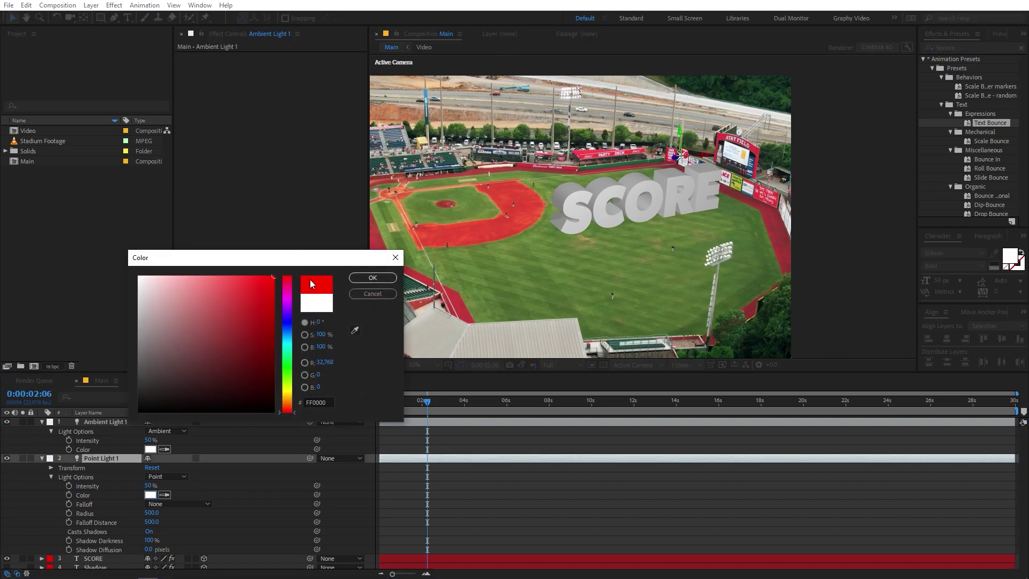
click(370, 278)
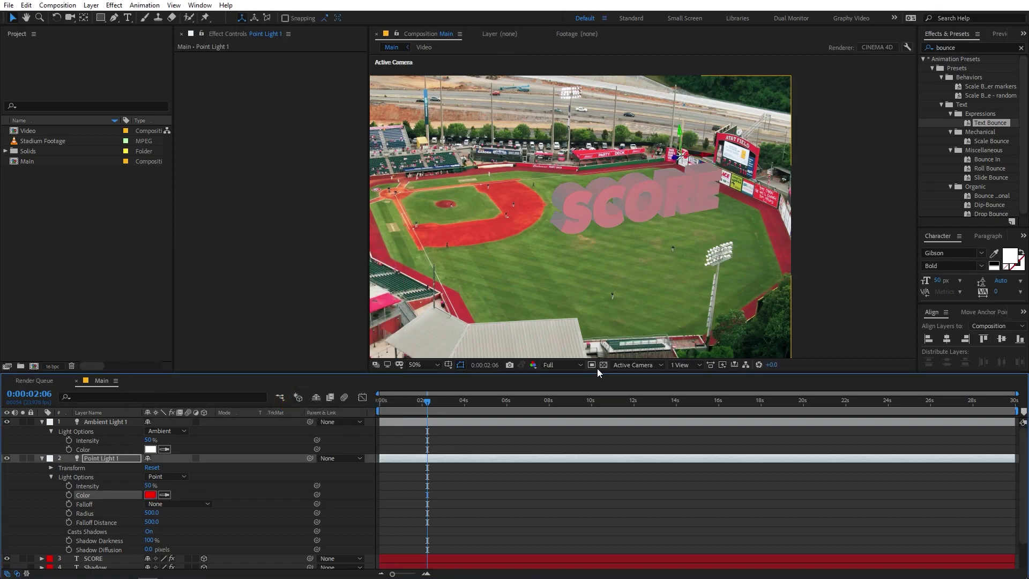
key(ctrl+z)
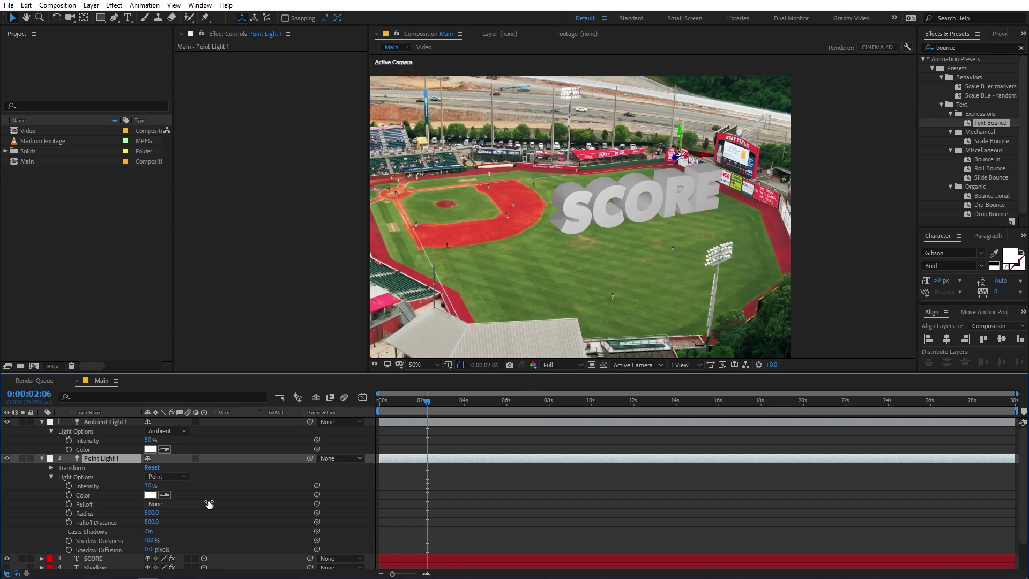
Set the Falloff of Point Light 1 to Smooth
click(255, 519)
scroll(196, 493, down, 1)
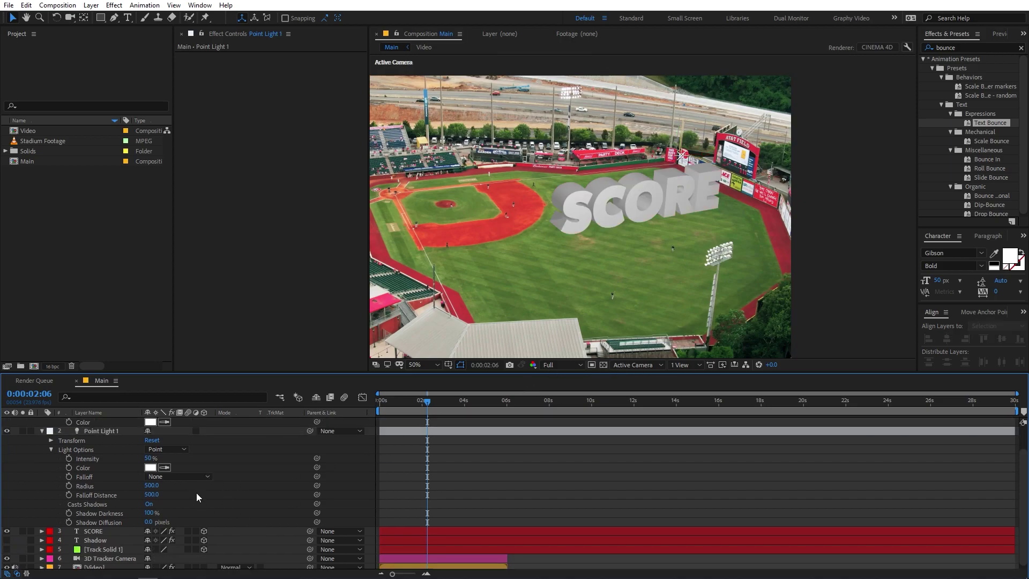
click(182, 477)
click(176, 499)
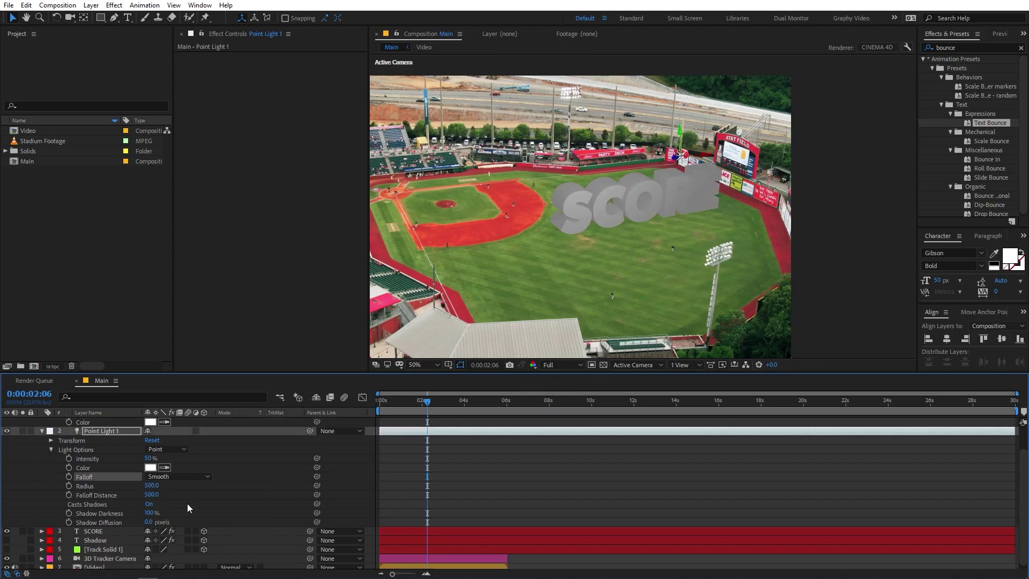
Try a larger Radius for Point Light 1, undo that change, and undo the Smooth falloff
drag(152, 485, 263, 500)
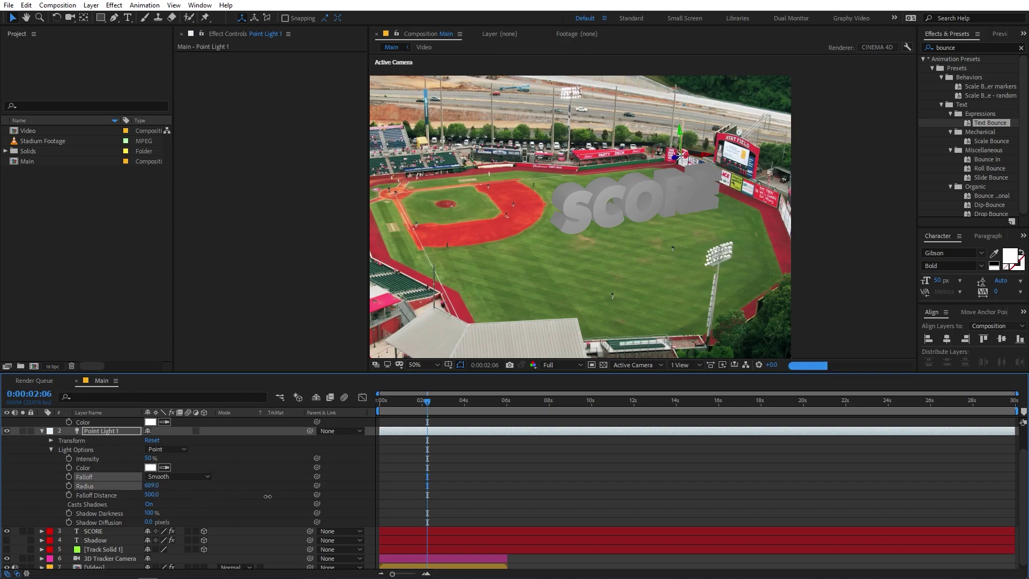
key(ctrl+z)
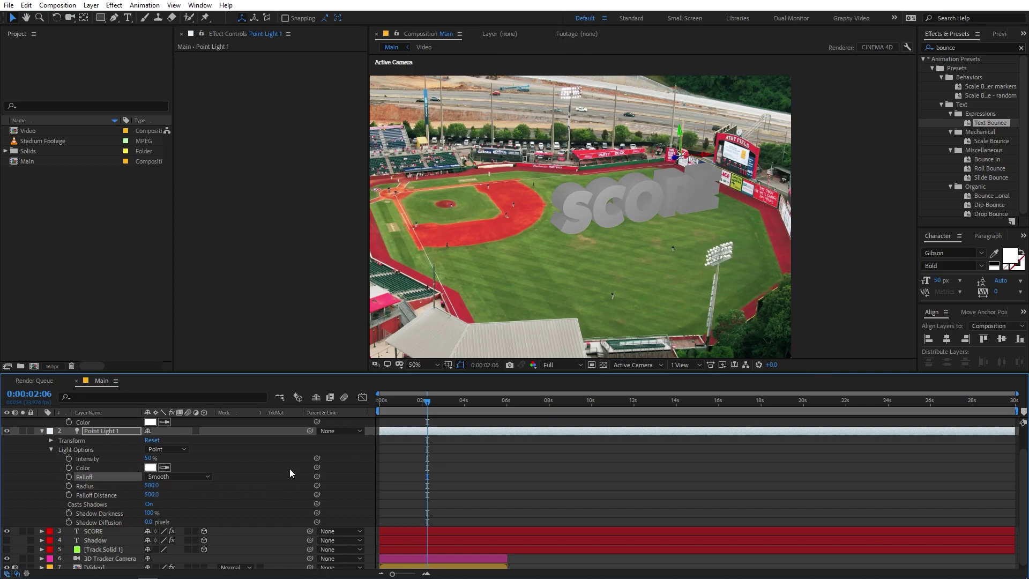
key(ctrl+z)
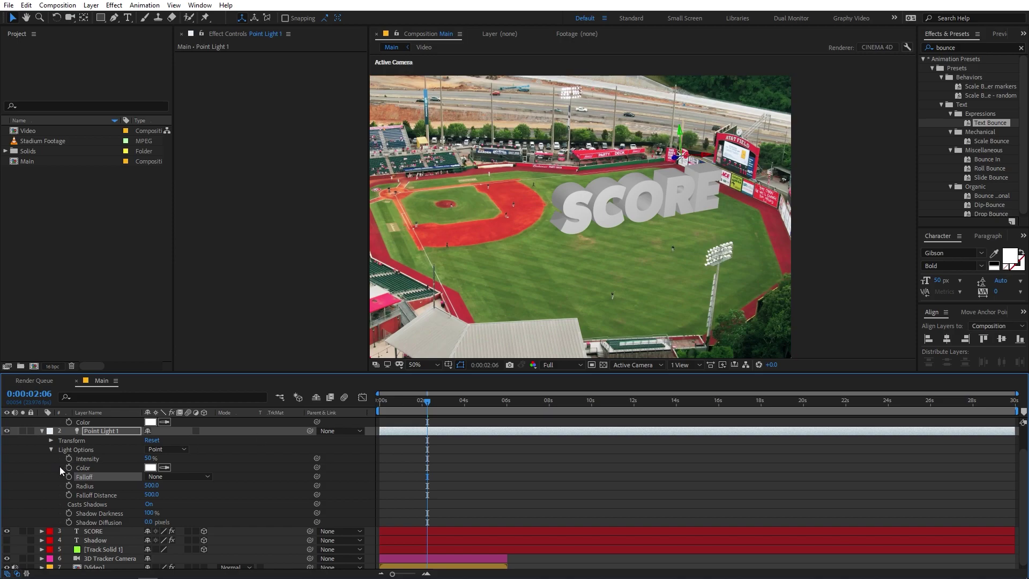
Set the intensity of Point Light 1 to 74%, shift the light slightly to the right above the text, and collapse its layer
drag(148, 458, 303, 477)
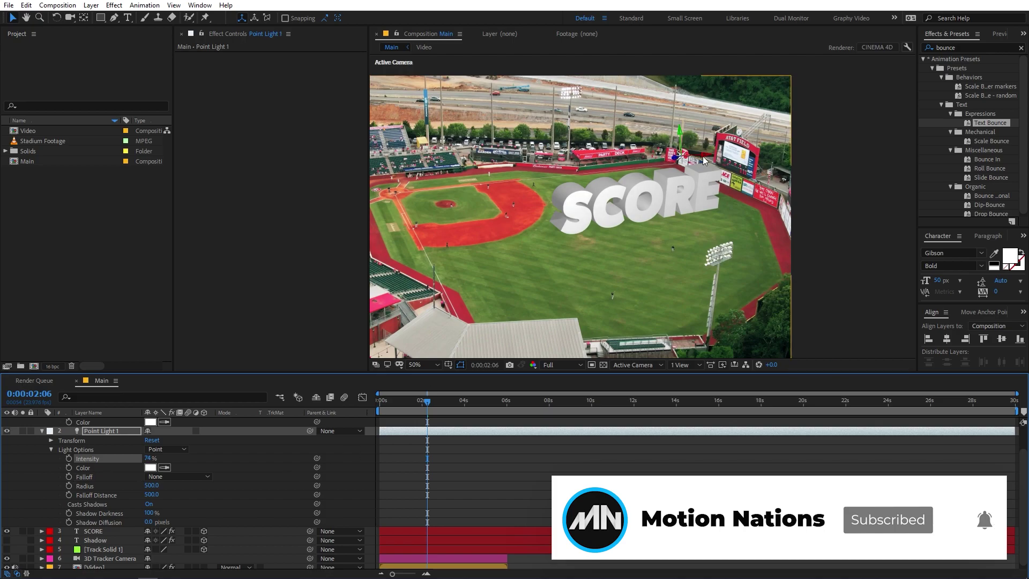
drag(674, 159, 692, 127)
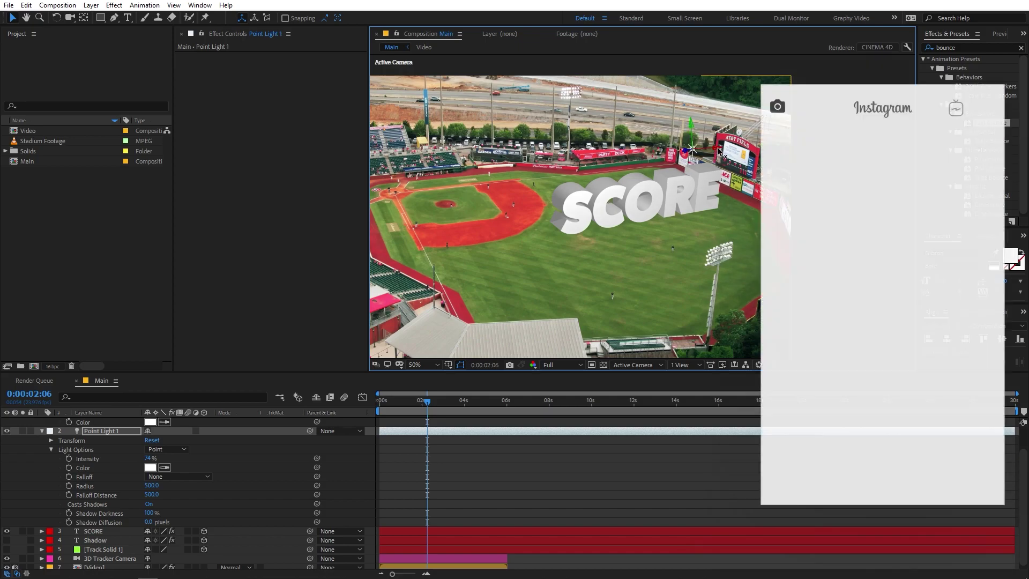
click(579, 489)
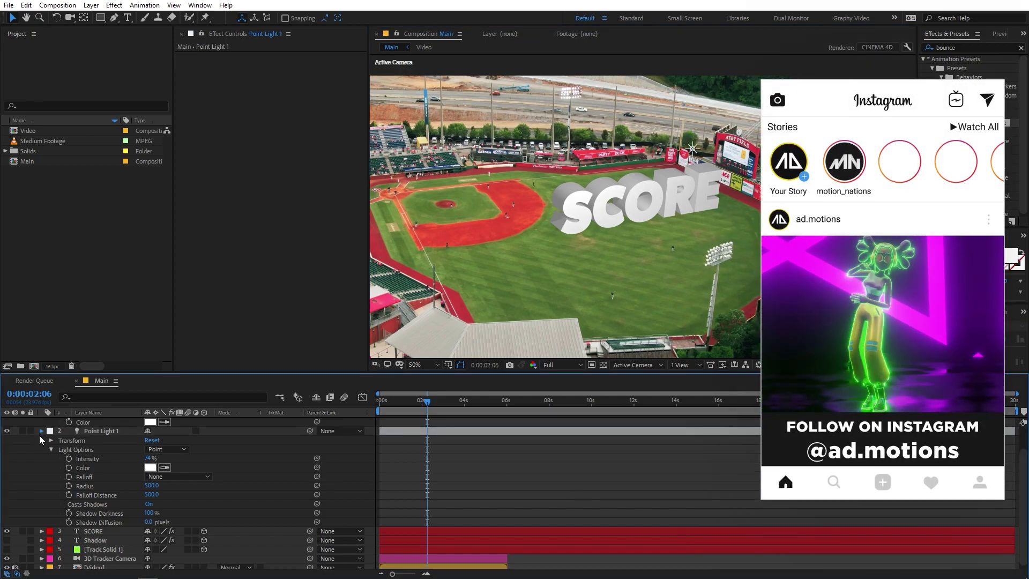
click(39, 435)
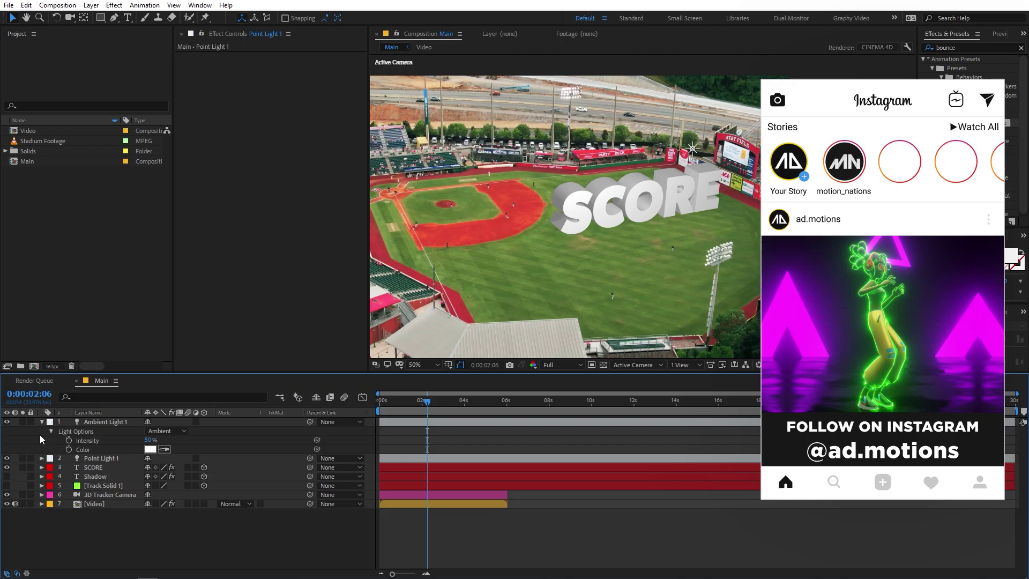
Give the SCORE text an Angular bevel with a Bevel Depth of 0.6 and check the letter edges up close
click(99, 469)
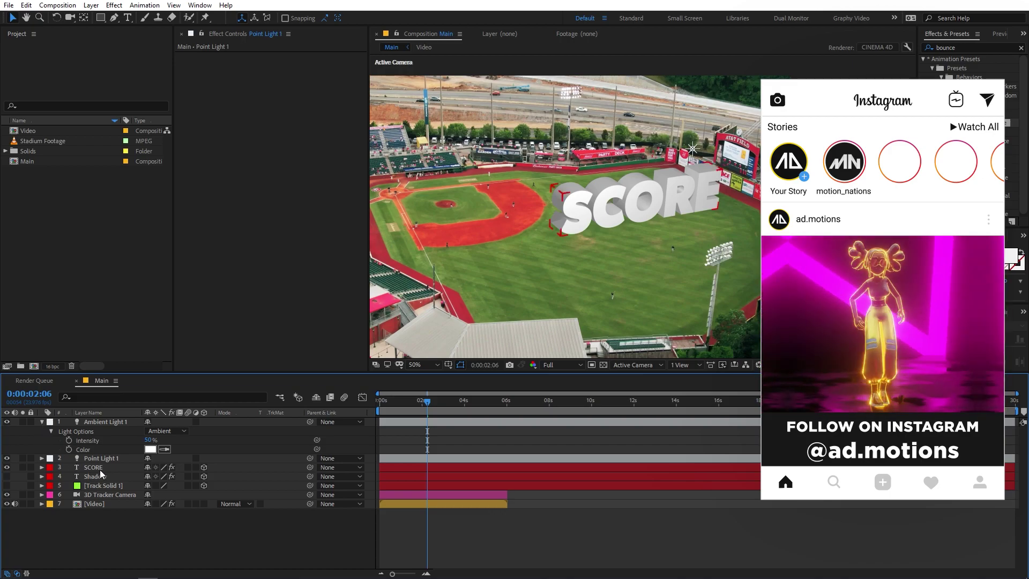
click(41, 467)
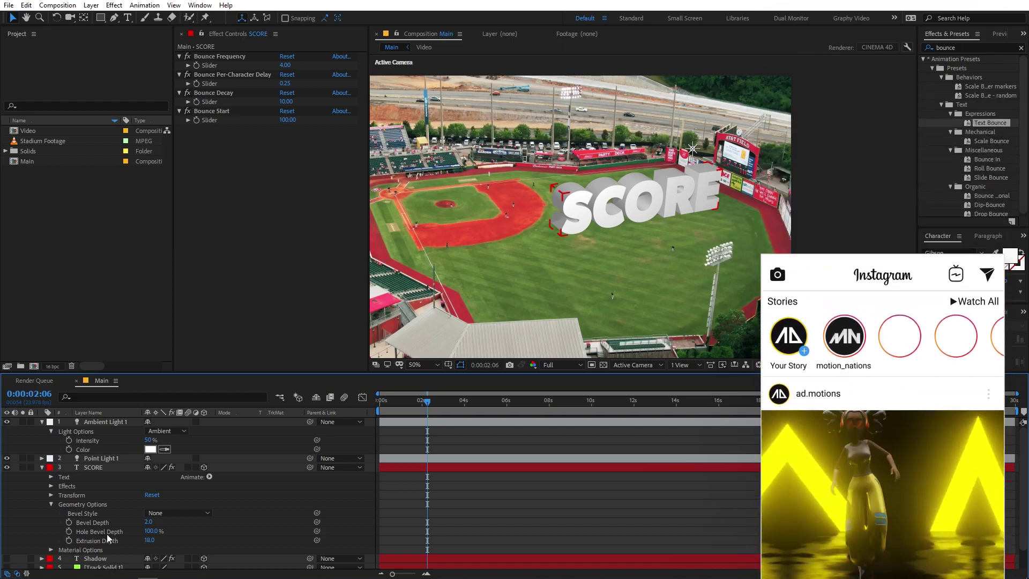
click(183, 515)
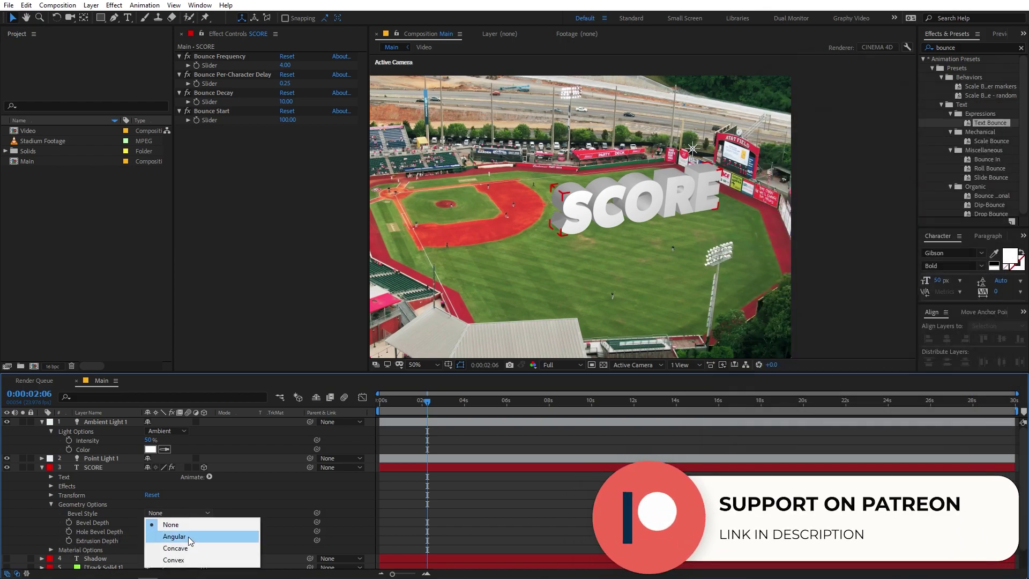
click(188, 536)
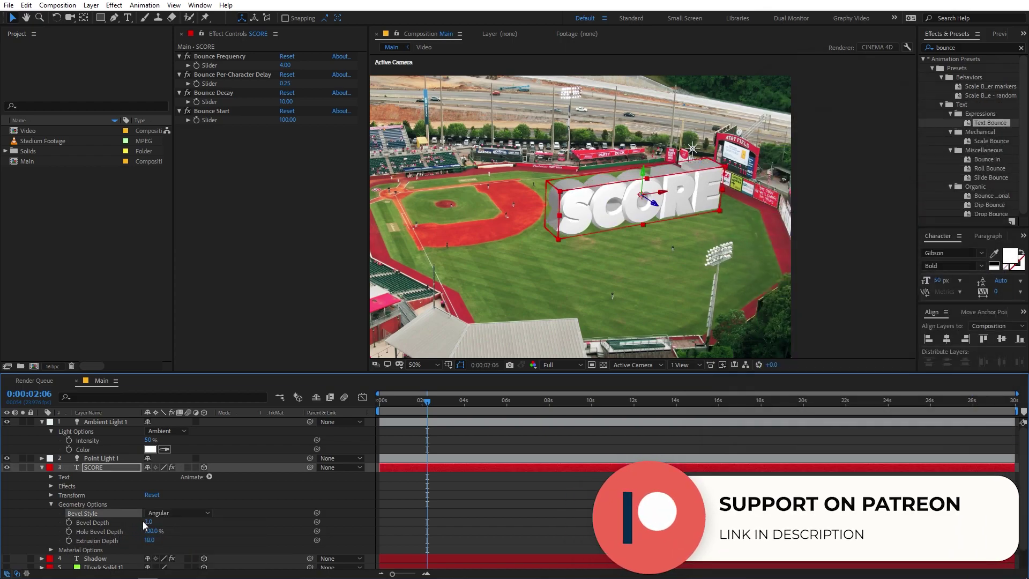
drag(148, 522, 85, 531)
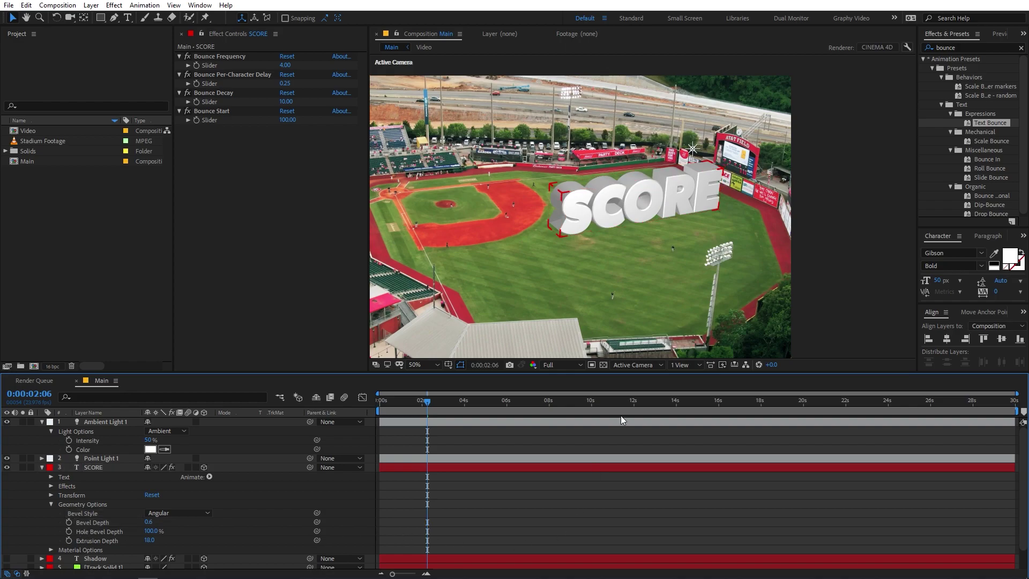
scroll(679, 173, up, 4)
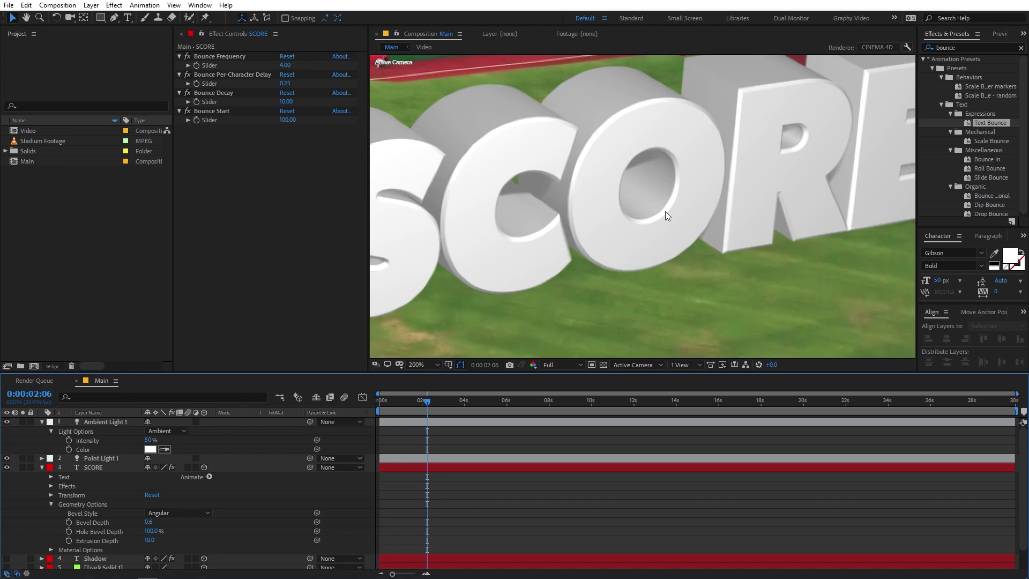
scroll(675, 198, down, 4)
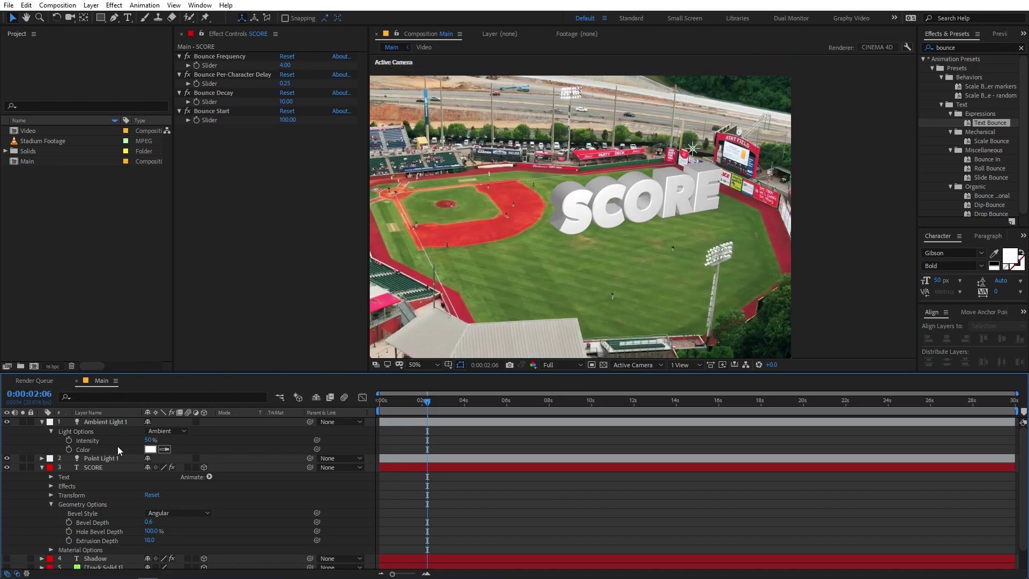
Set the intensity of Point Light 1 to 59%
click(101, 459)
click(42, 458)
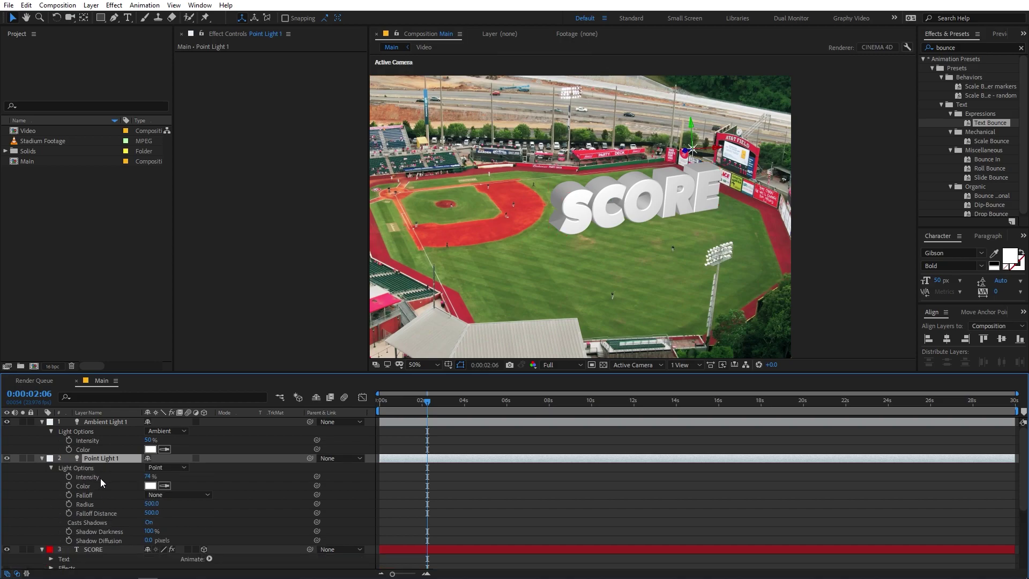
drag(148, 477, 78, 485)
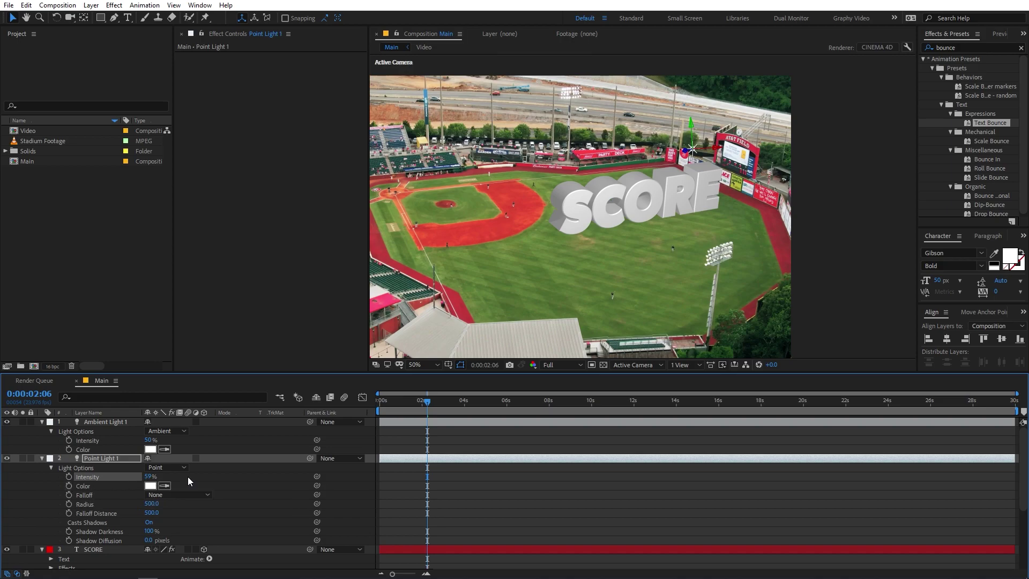
click(512, 484)
Review the Material Options of the SCORE layer, and collapse the SCORE, Point Light 1 and Ambient Light 1 layers
scroll(512, 485, down, 4)
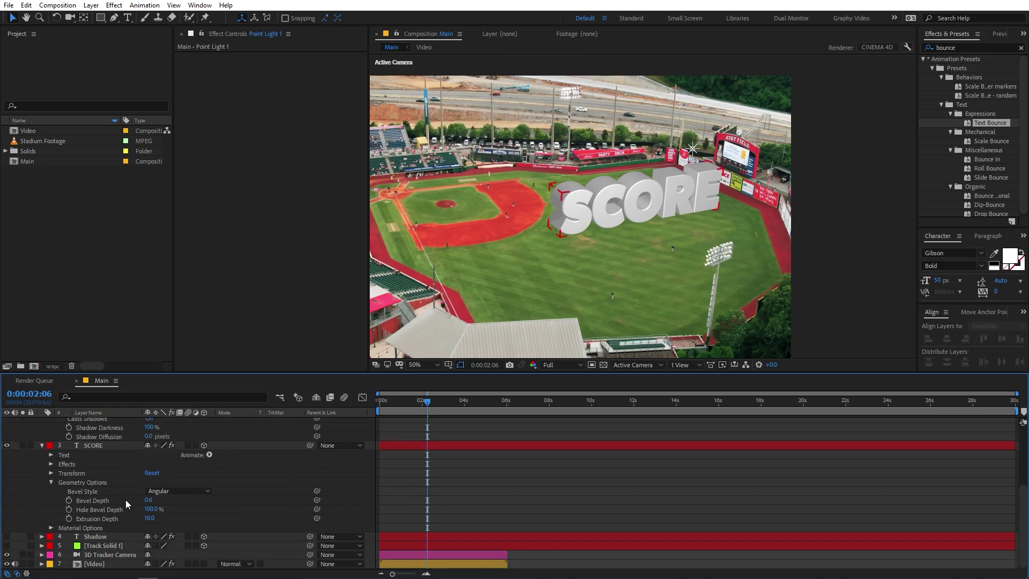
click(51, 528)
scroll(112, 445, down, 3)
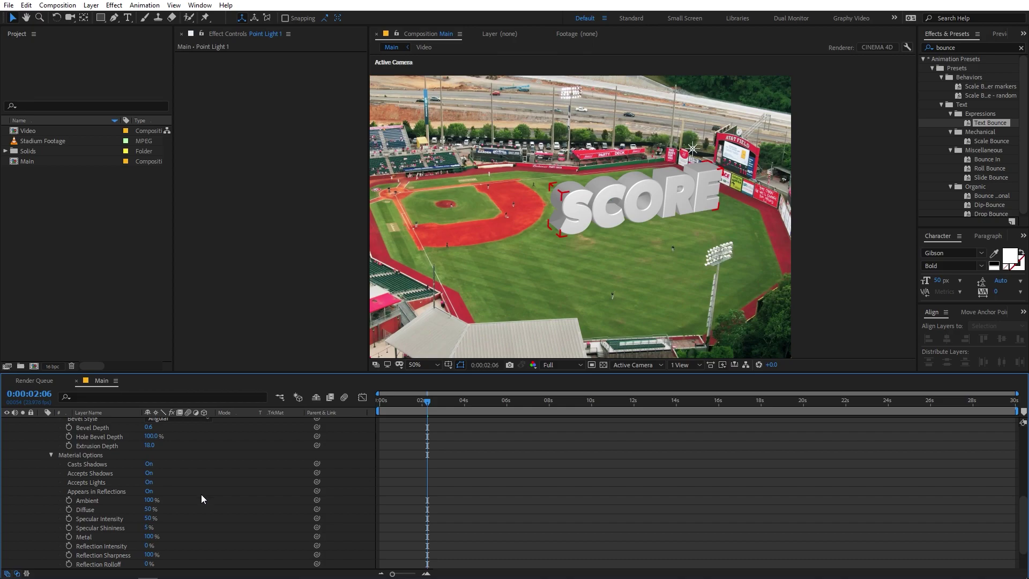
scroll(95, 533, down, 2)
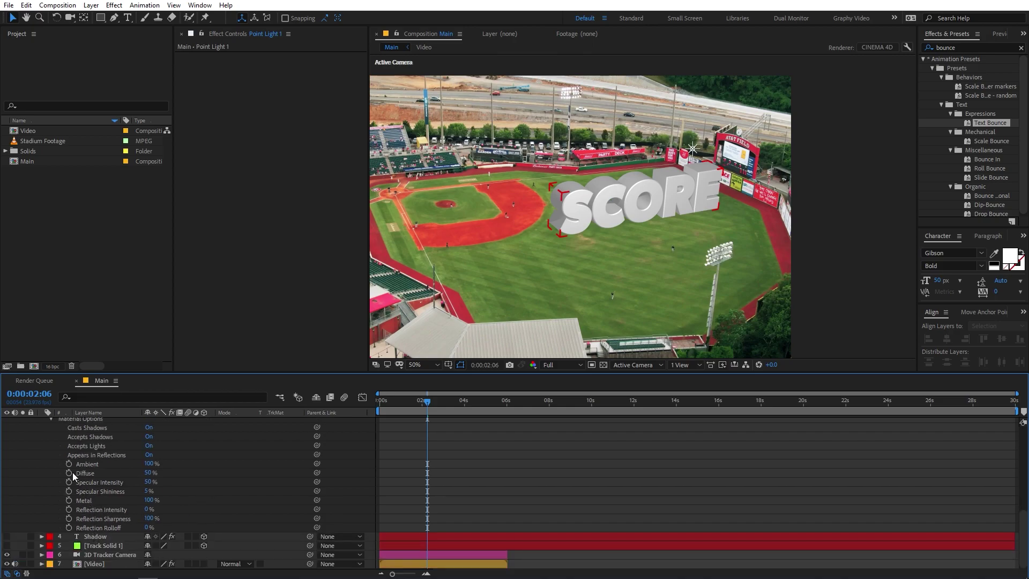
scroll(37, 481, up, 5)
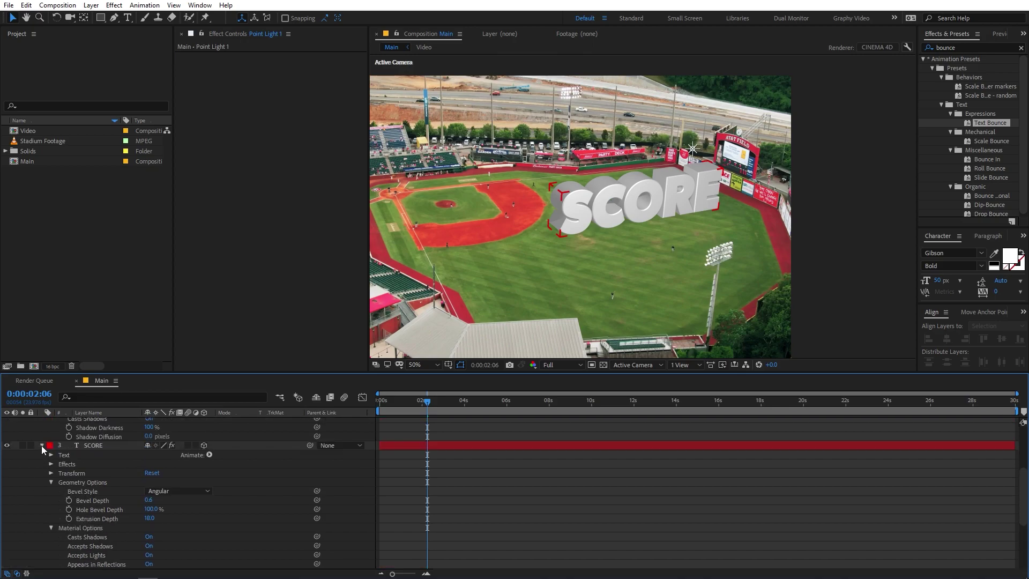
click(42, 445)
click(42, 458)
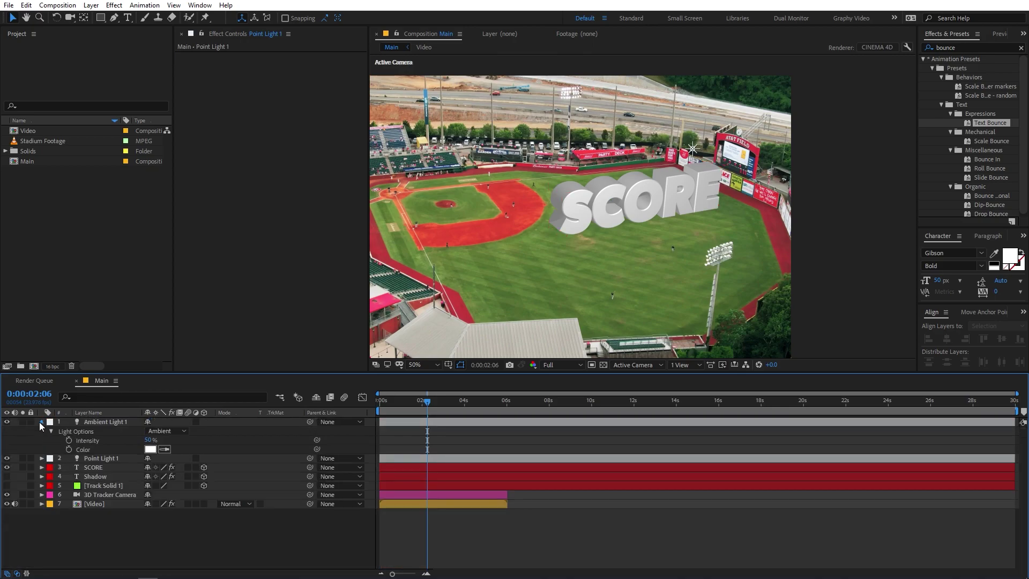
click(41, 423)
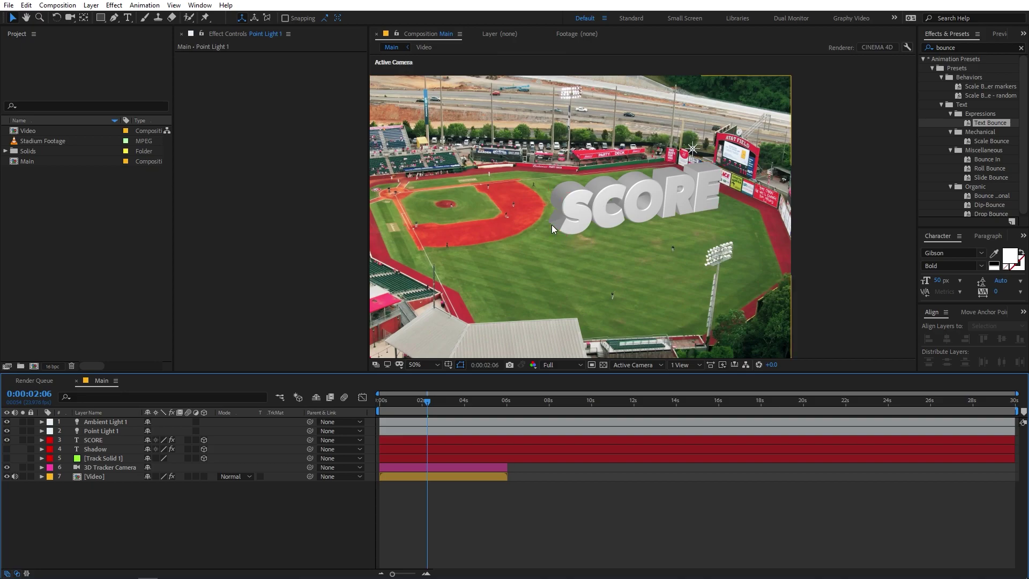
Reopen the SCORE layer to examine its geometry and material settings, and collapse and deselect it
click(577, 201)
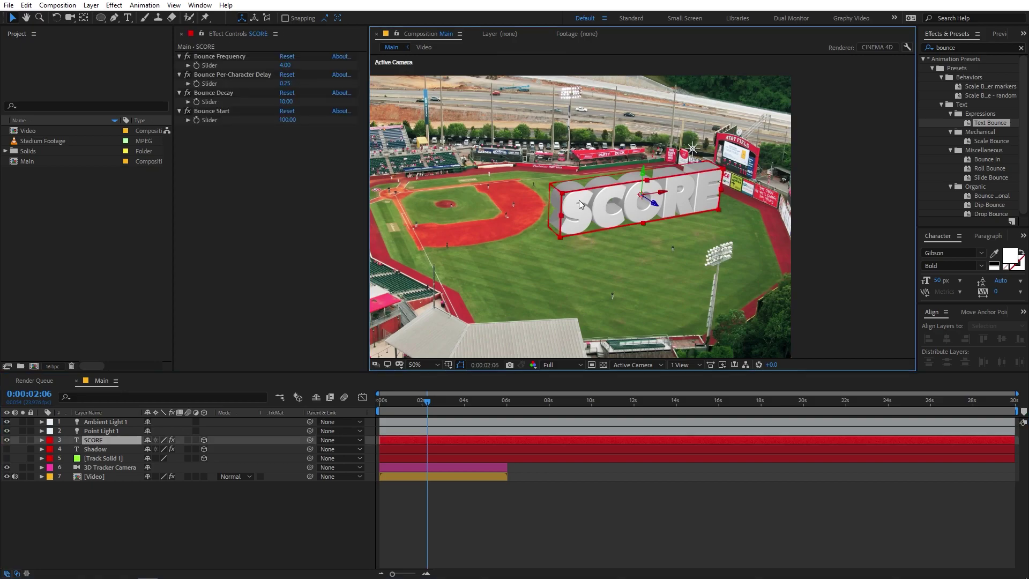
click(41, 440)
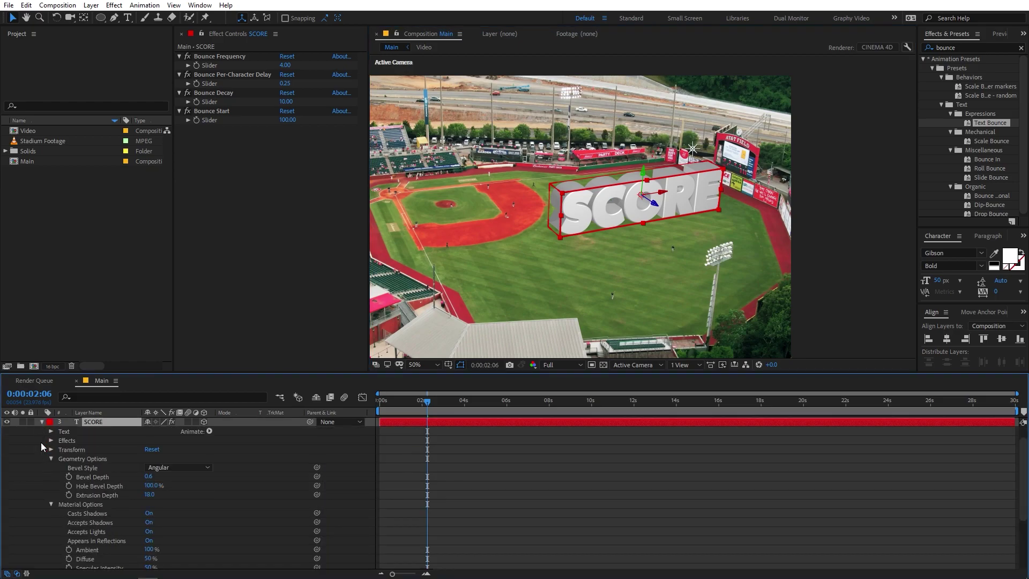
scroll(25, 491, down, 1)
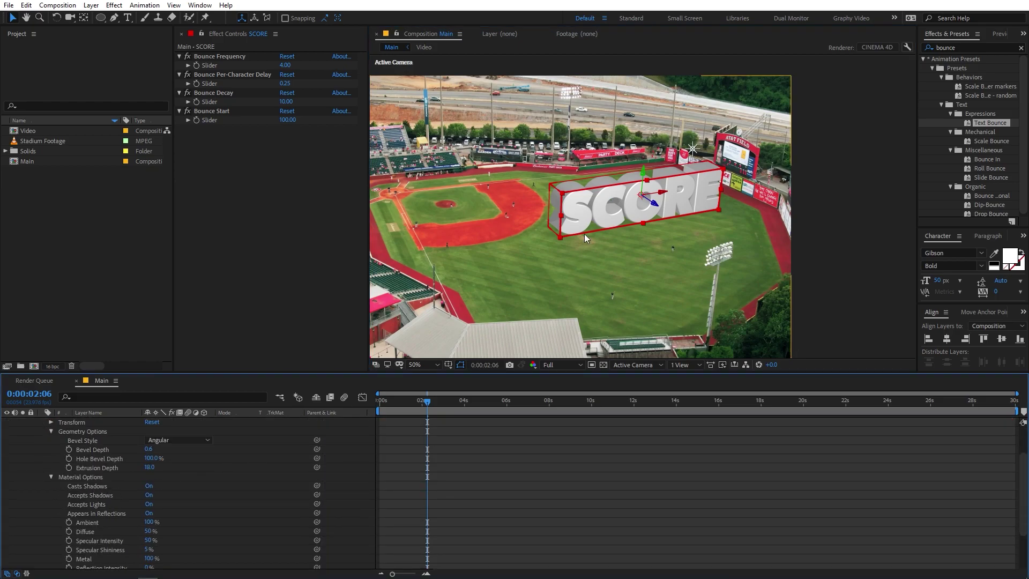
scroll(75, 461, up, 2)
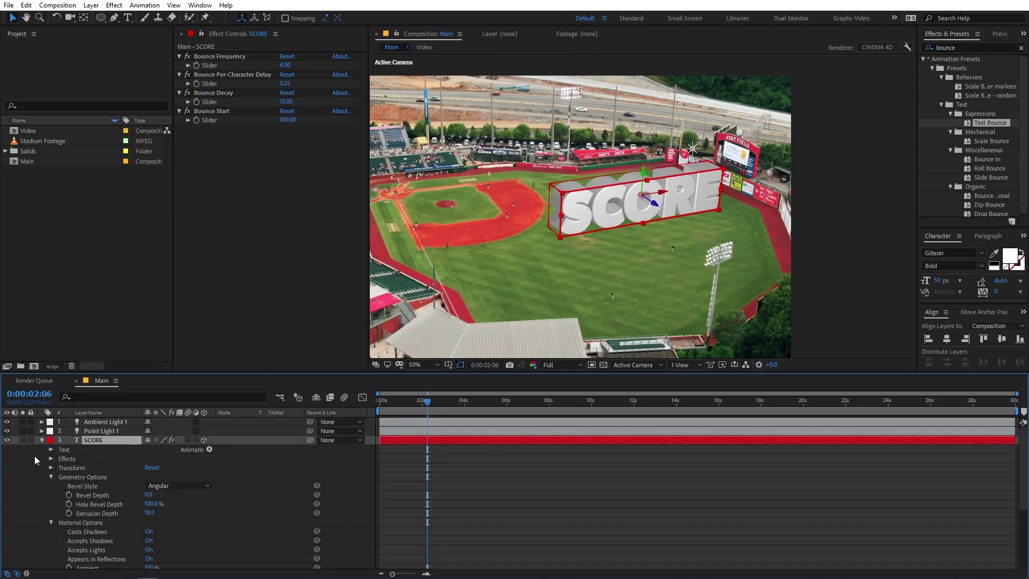
click(43, 441)
click(570, 496)
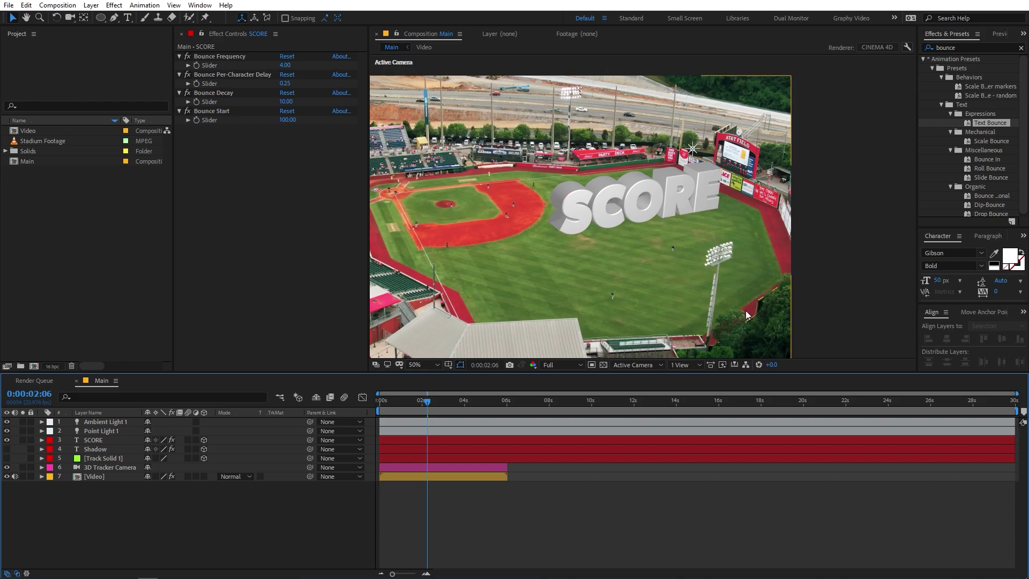
Make the Track Solid 1 layer visible and enlarge it to a scale of 155.7% beneath the SCORE text
click(109, 459)
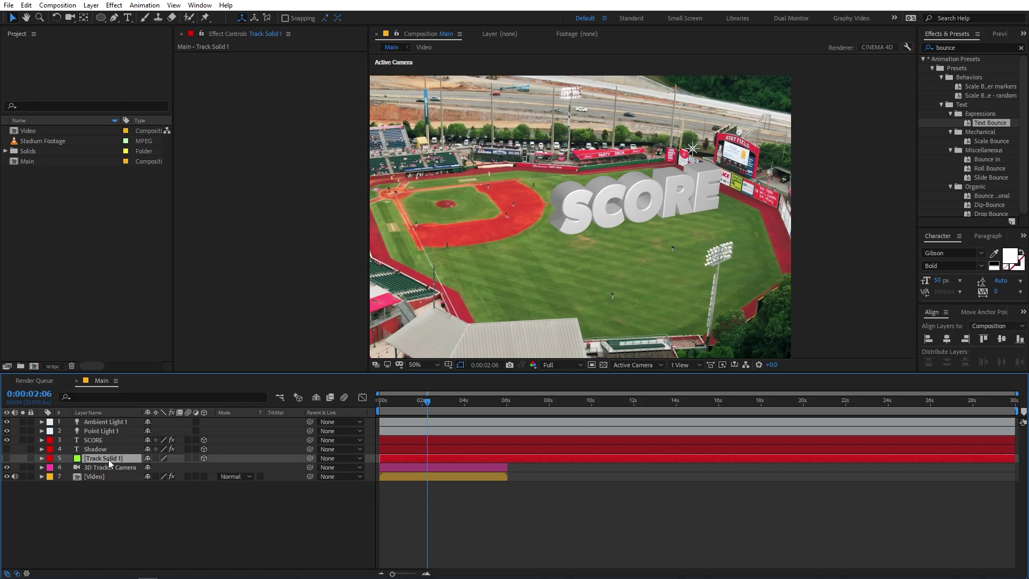
click(7, 458)
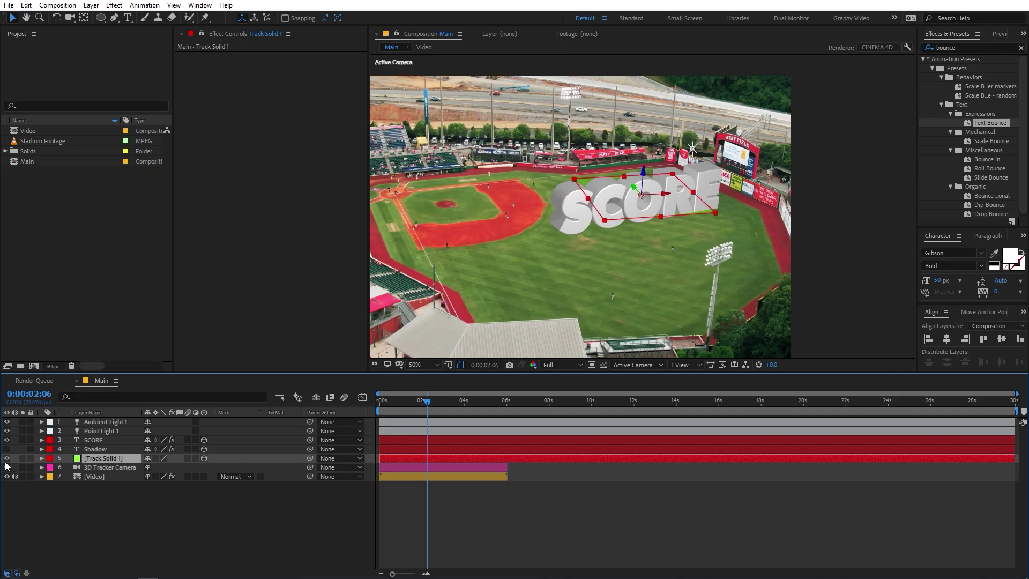
key(s)
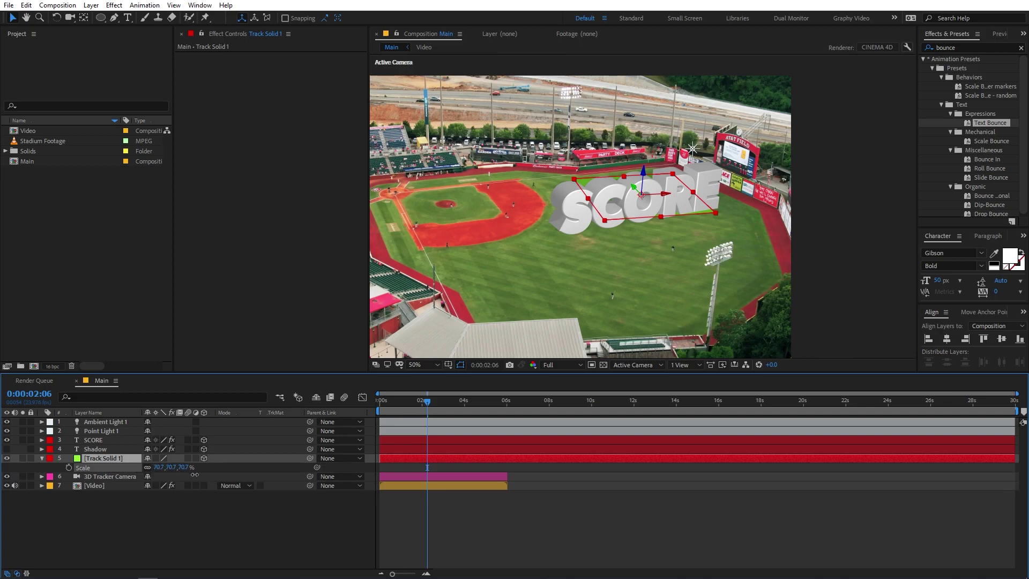
drag(195, 475, 240, 475)
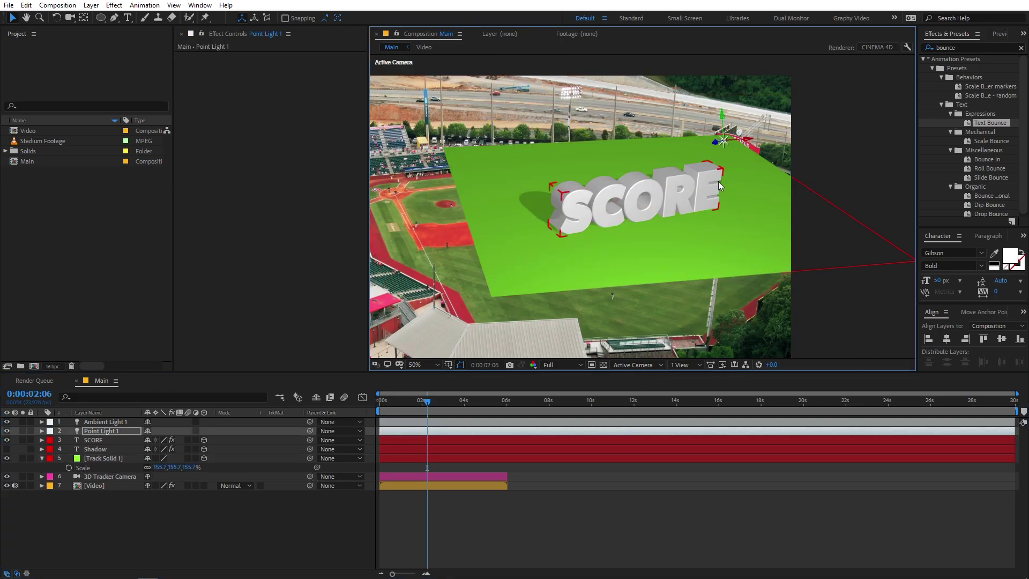
Select the green track solid and examine the shadow that the SCORE text casts on it up close
click(718, 183)
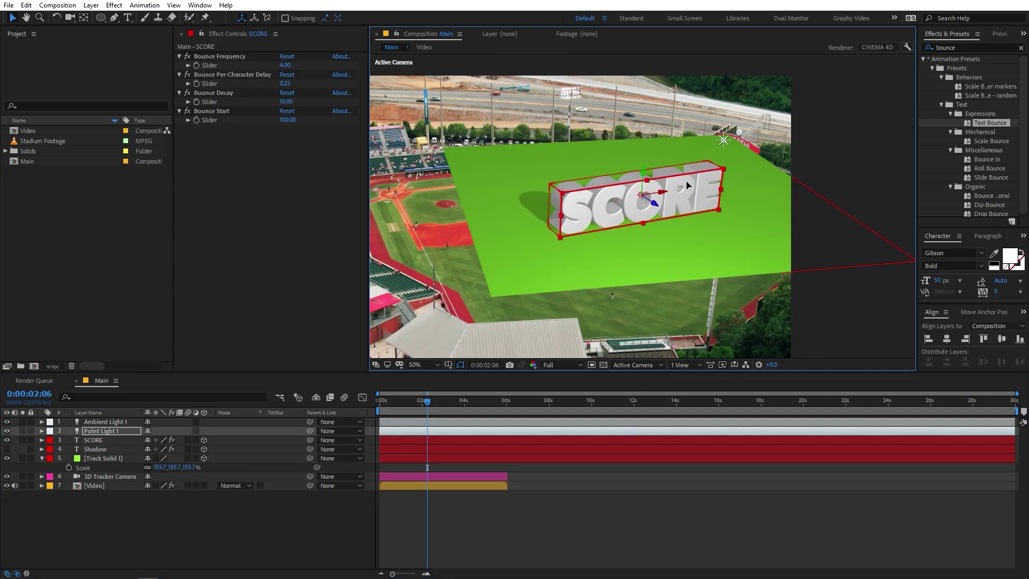
click(580, 527)
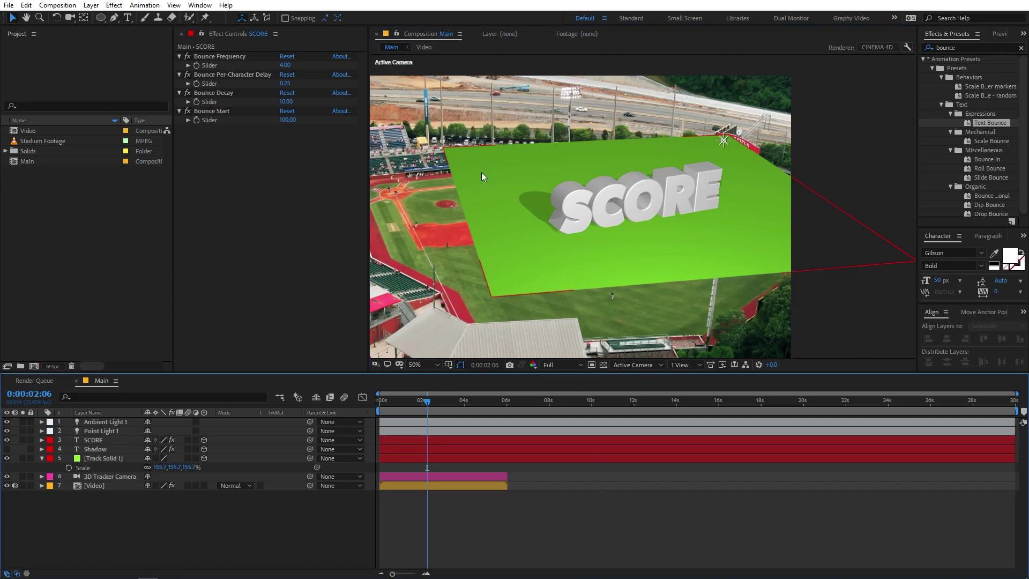
click(548, 278)
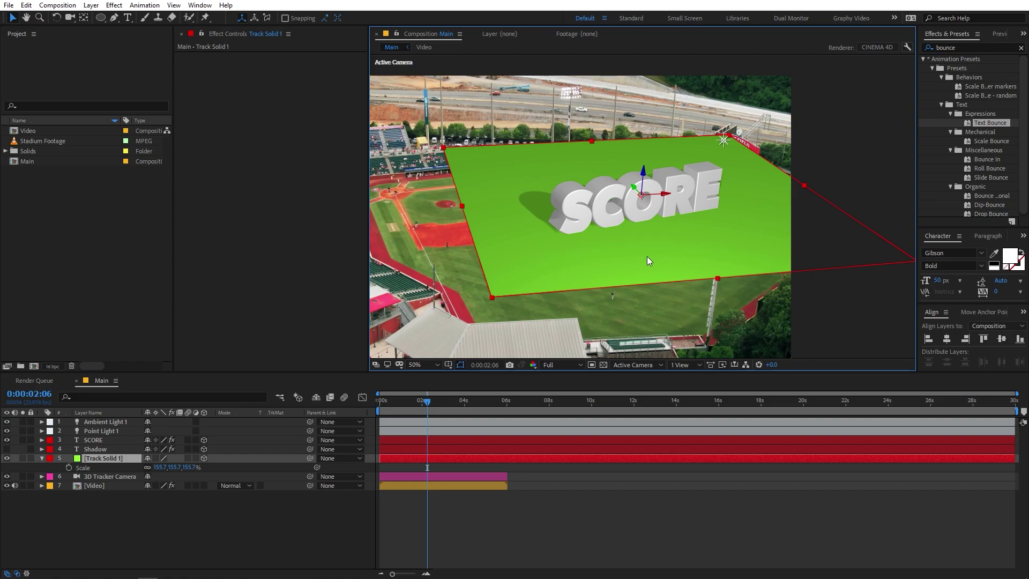
key(period)
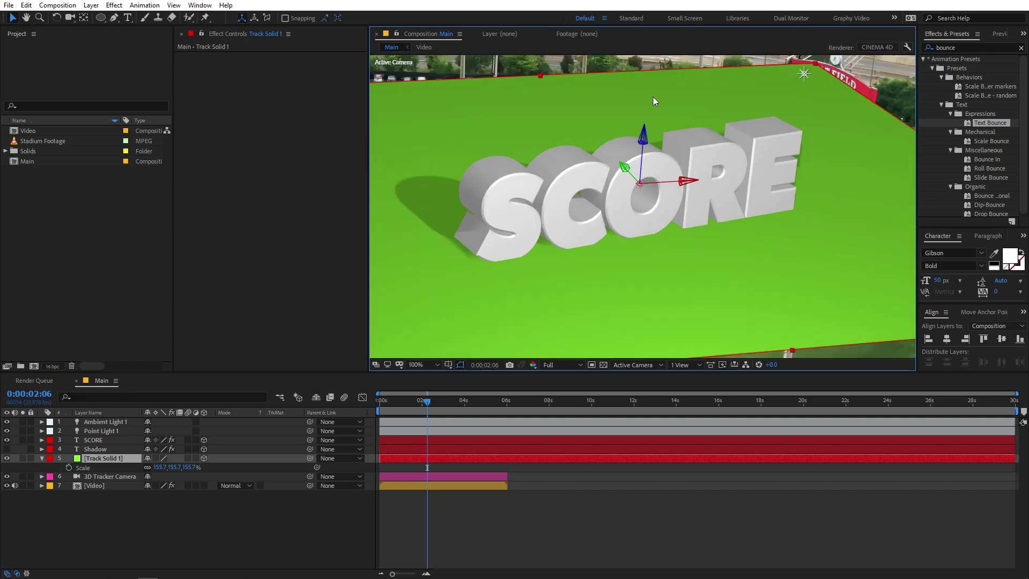
Turn off Accepts Lights and Casts Shadows in the Material Options of Track Solid 1, and collapse the layer
key(End)
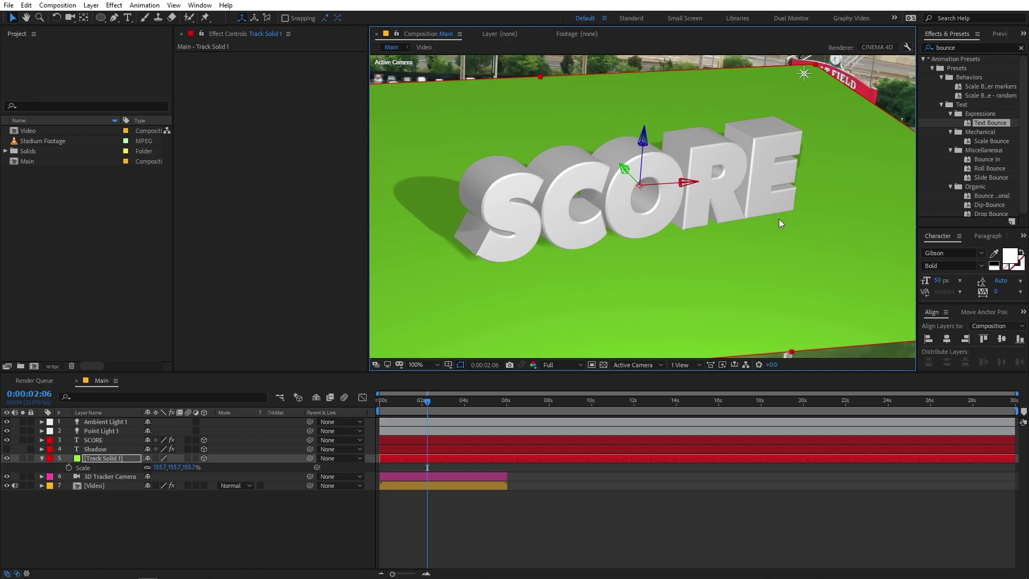
key(comma)
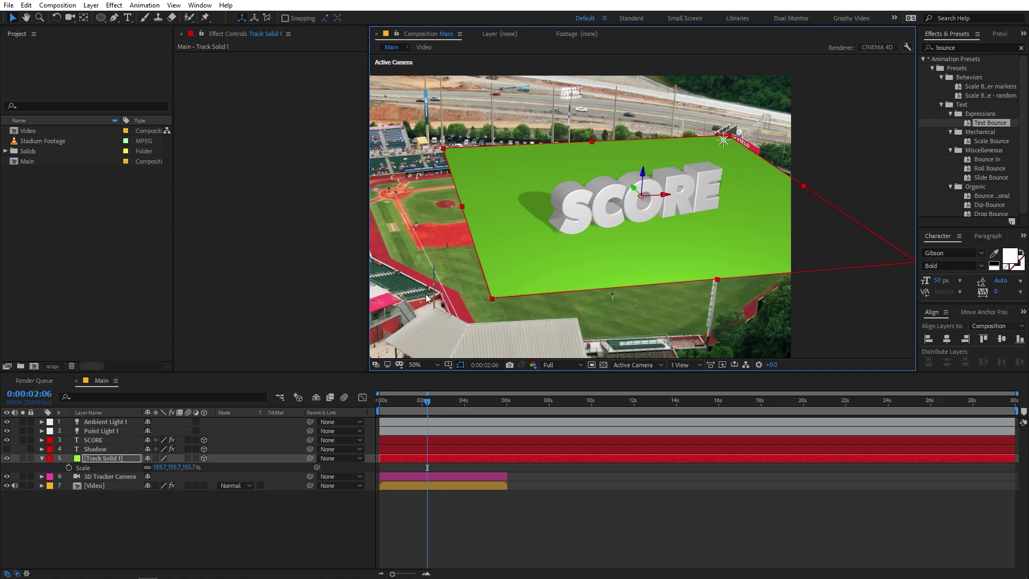
click(42, 458)
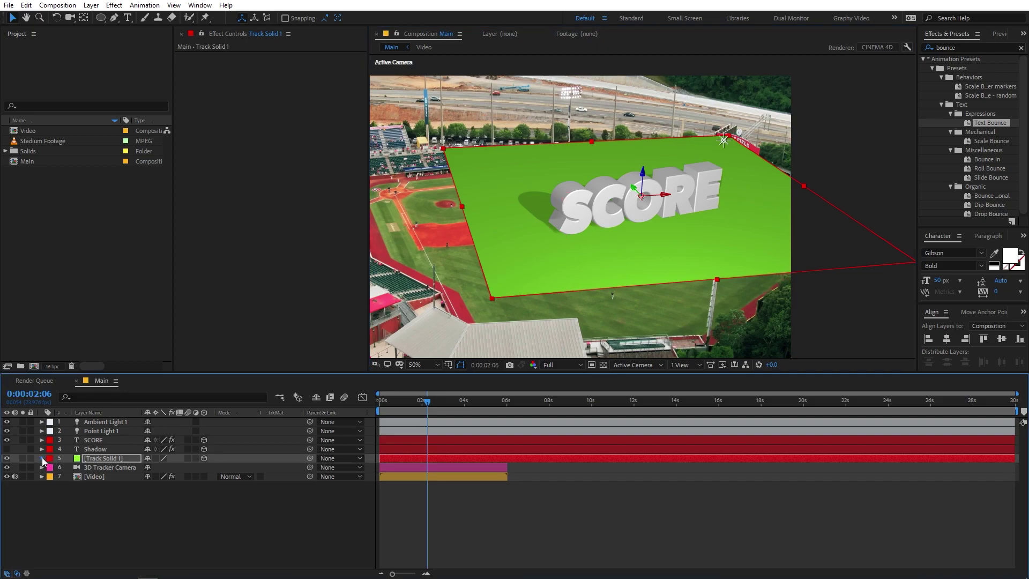
click(42, 458)
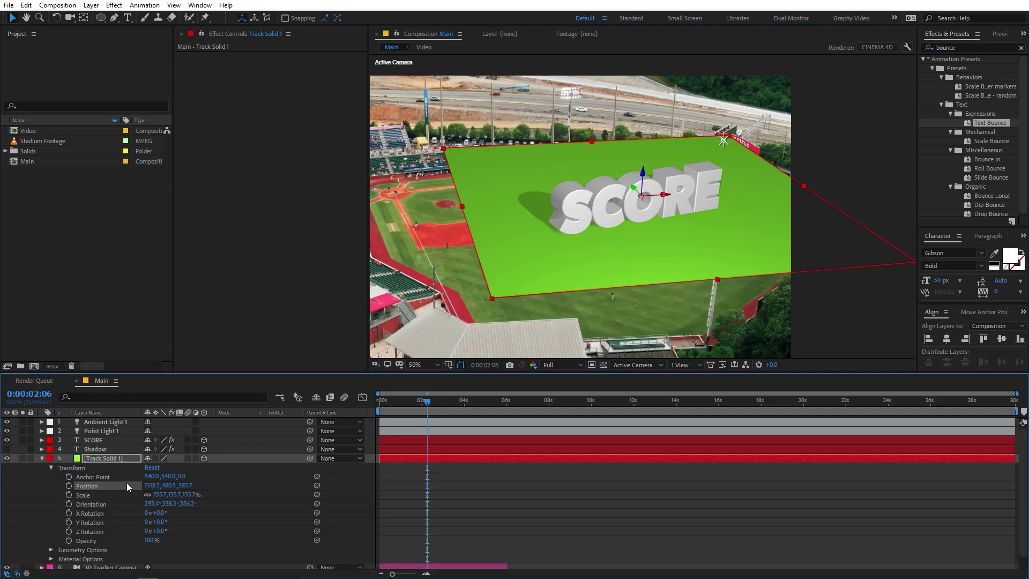
click(51, 559)
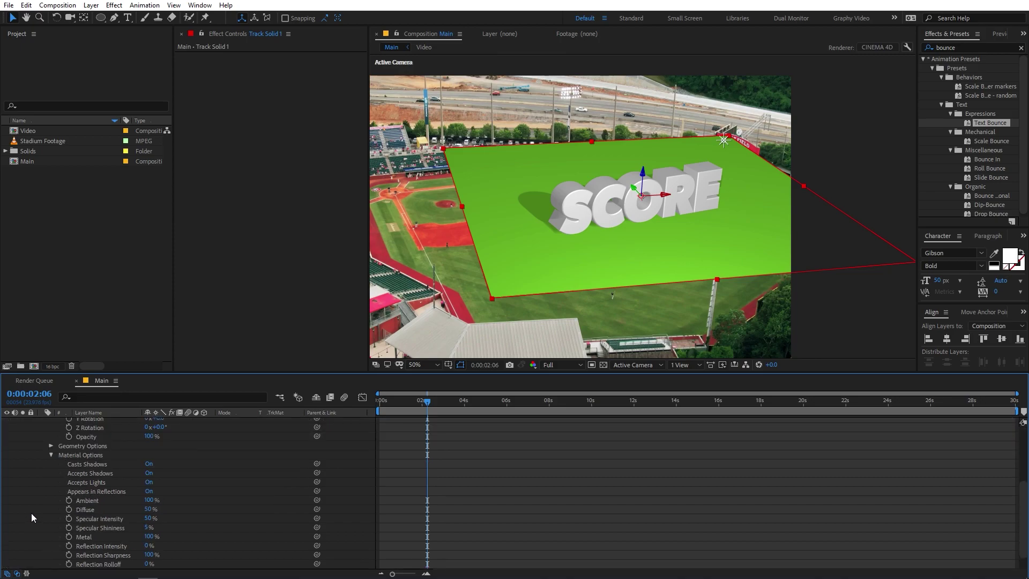
click(149, 480)
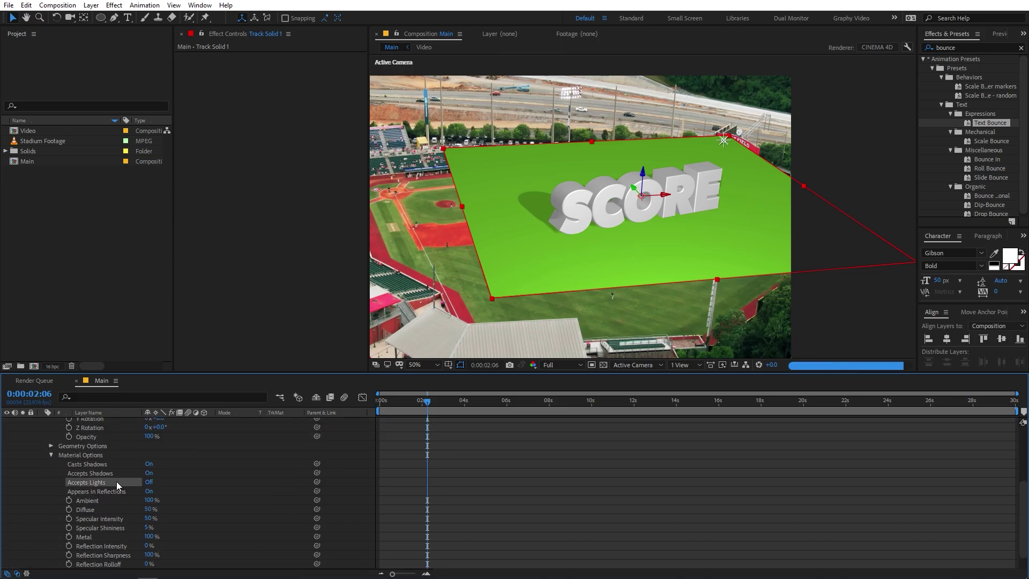
click(150, 464)
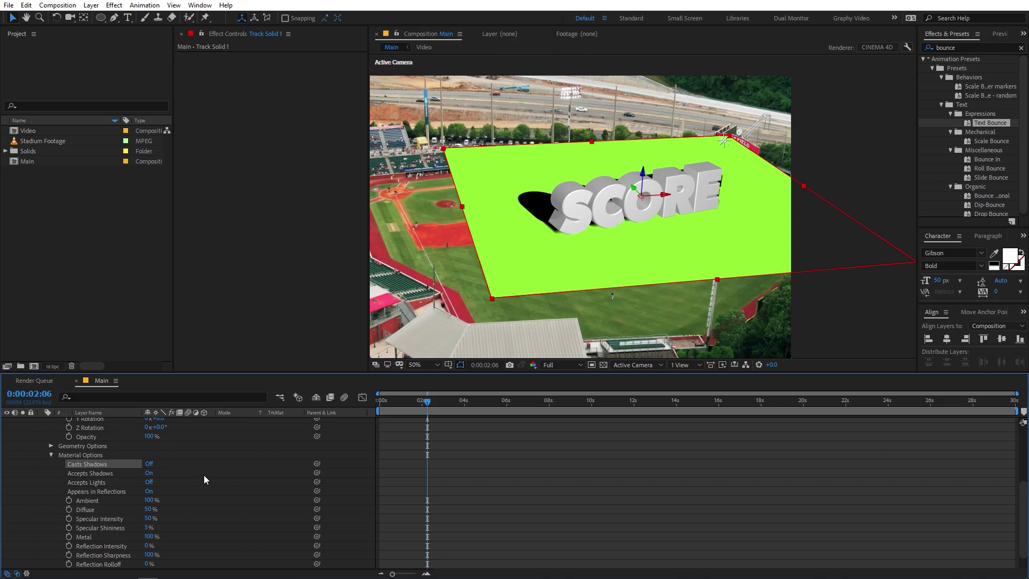
scroll(102, 468, up, 4)
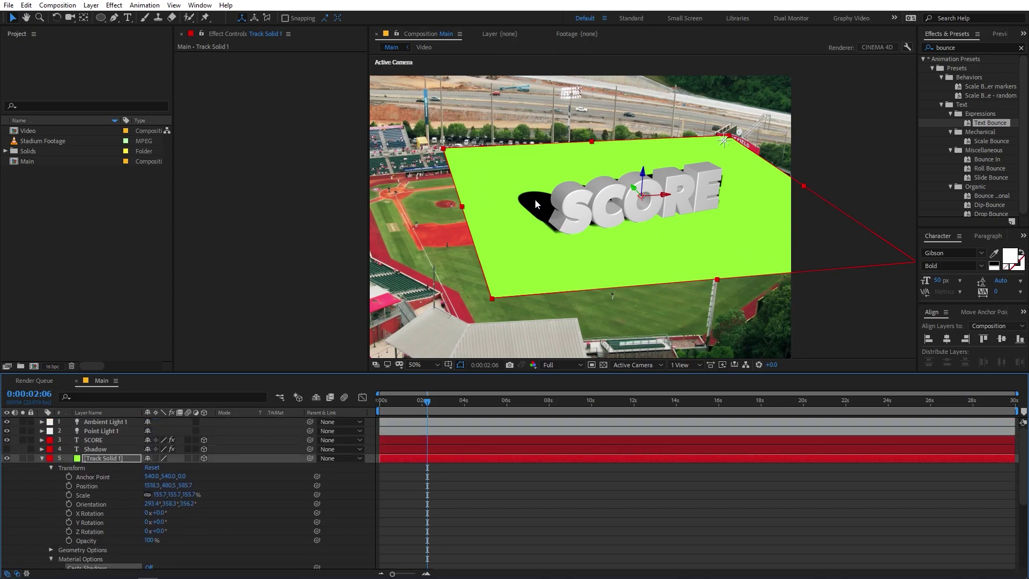
click(42, 458)
Soften the shadow of Point Light 1 with a Shadow Darkness of 41% and a Shadow Diffusion of 44 pixels
click(102, 430)
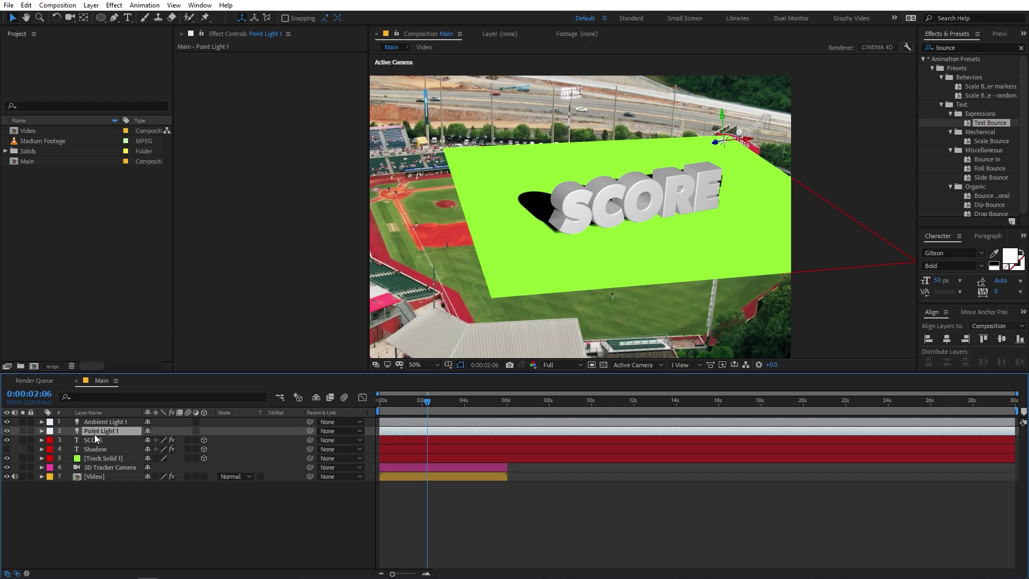
key(a)
key(a)
drag(147, 504, 176, 514)
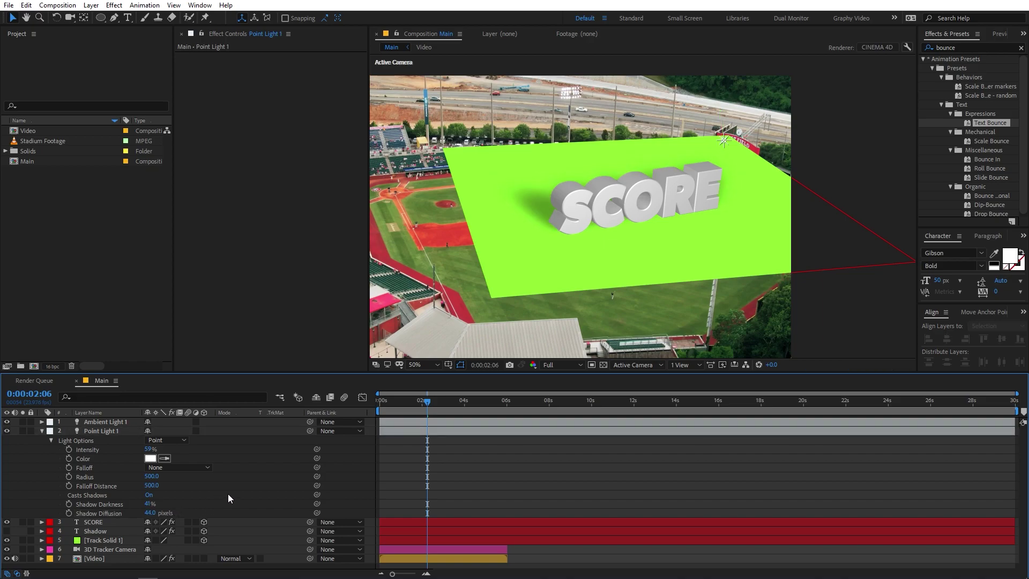
click(475, 158)
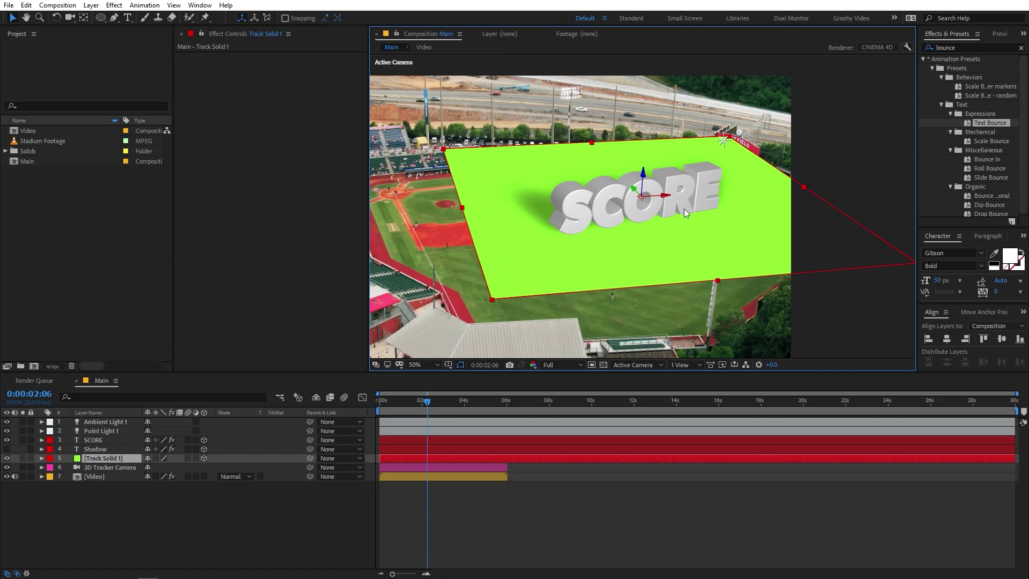
click(828, 314)
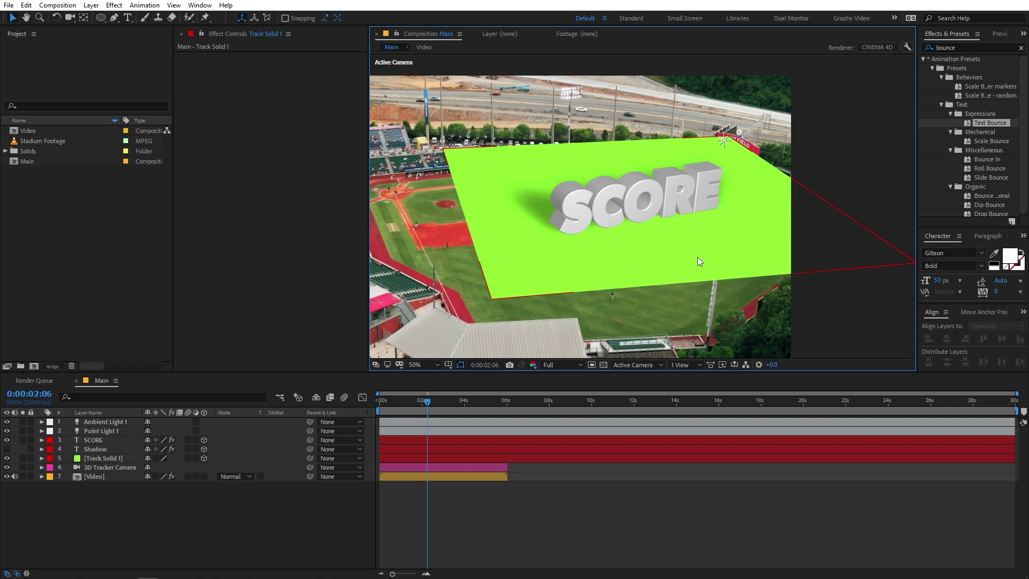
Try the Color Key effect on Track Solid 1, with the solid's green sampled as the key color
click(547, 252)
key(ctrl+5)
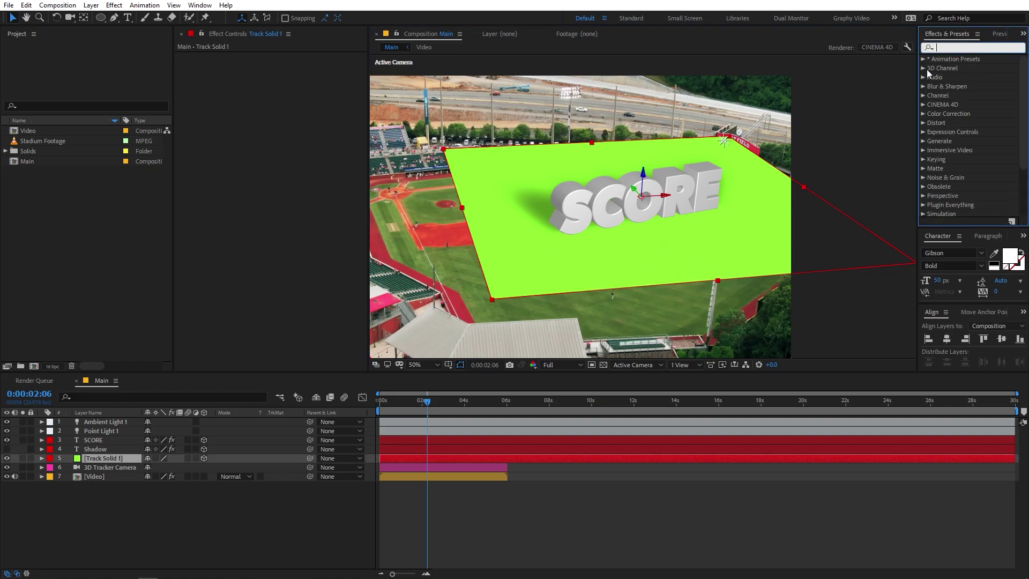
text(col)
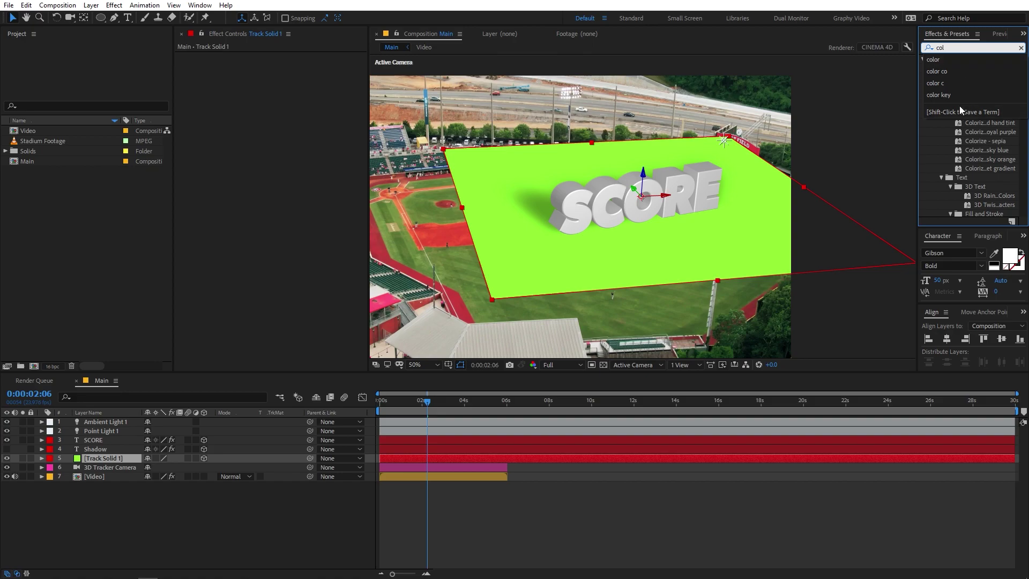
text(or)
scroll(983, 168, down, 10)
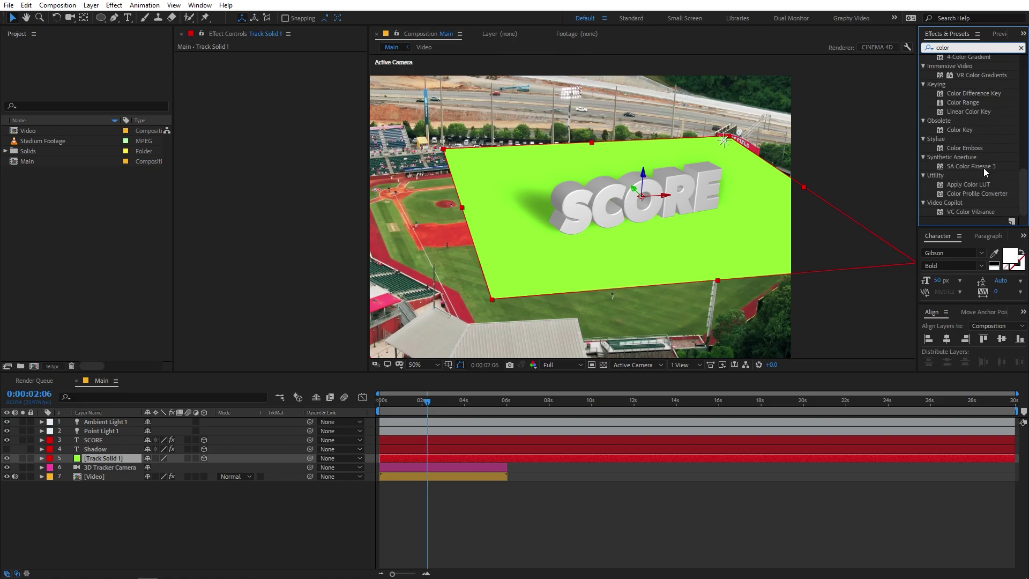
drag(960, 130, 135, 459)
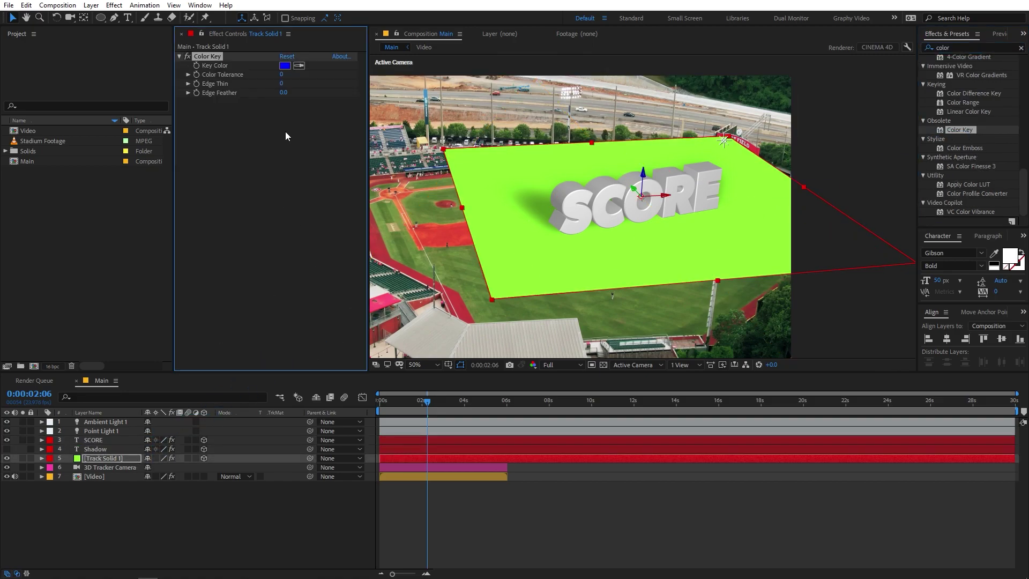
click(298, 65)
click(503, 167)
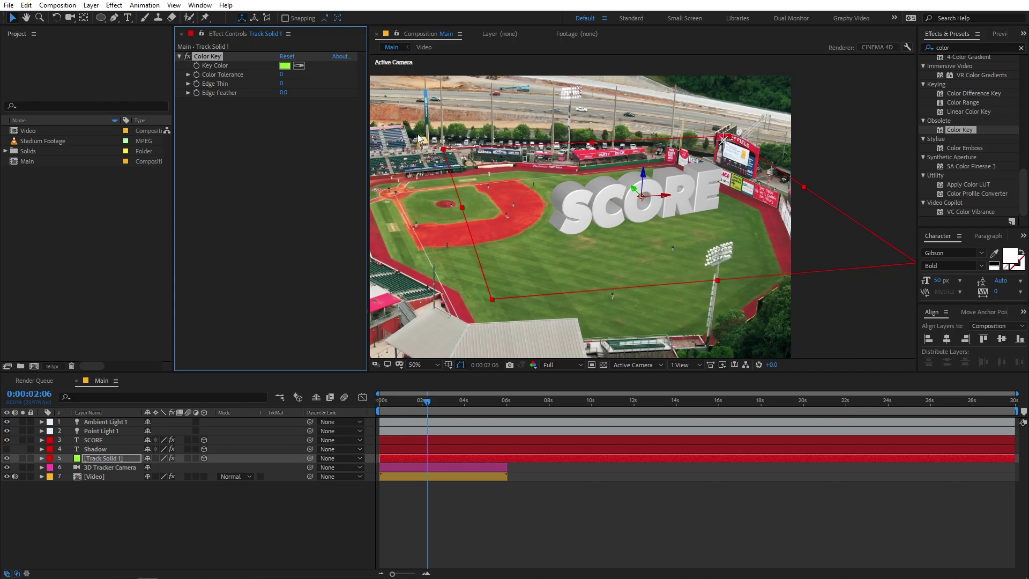
Remove the Color Key effect from Track Solid 1 and deselect the layer
click(187, 57)
key(Delete)
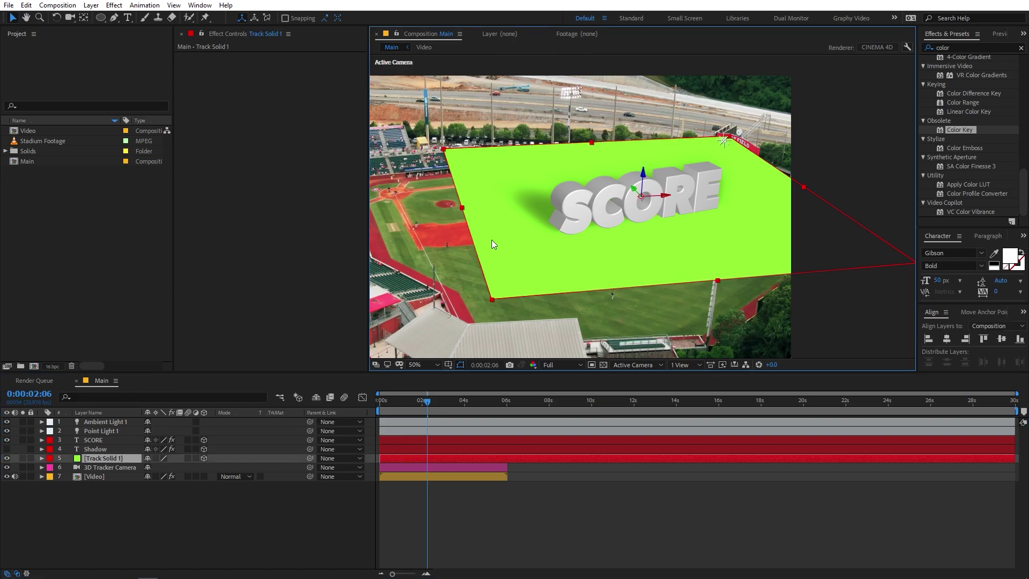
click(464, 510)
Hide the Video layer and enlarge Track Solid 1 to a scale of 319.7%
click(7, 476)
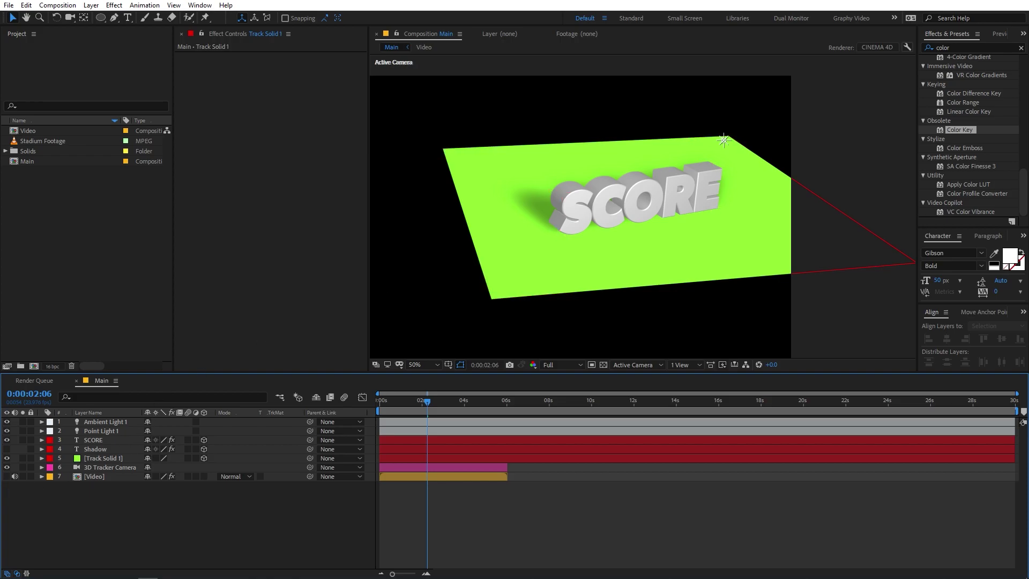
click(7, 476)
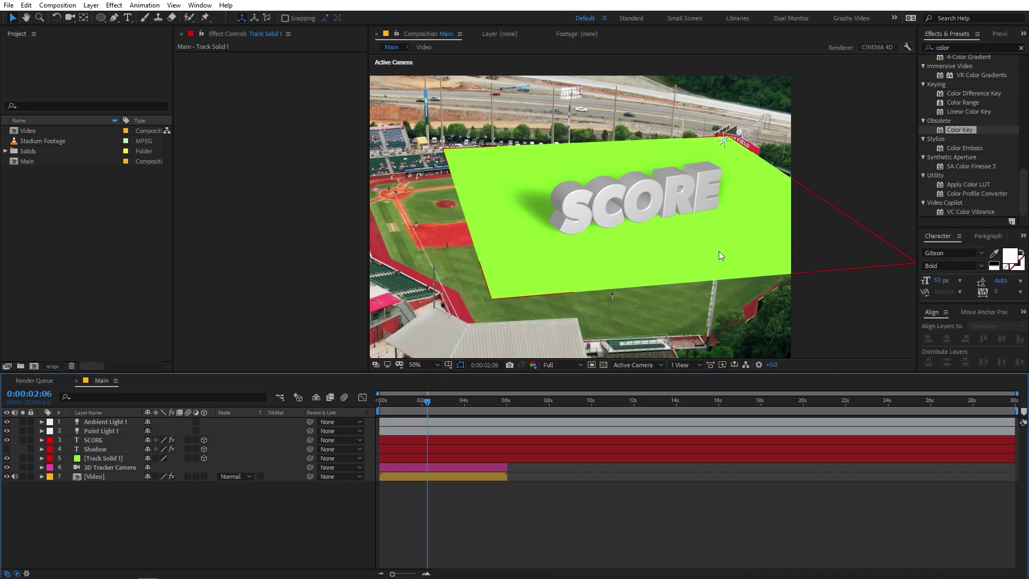
click(7, 477)
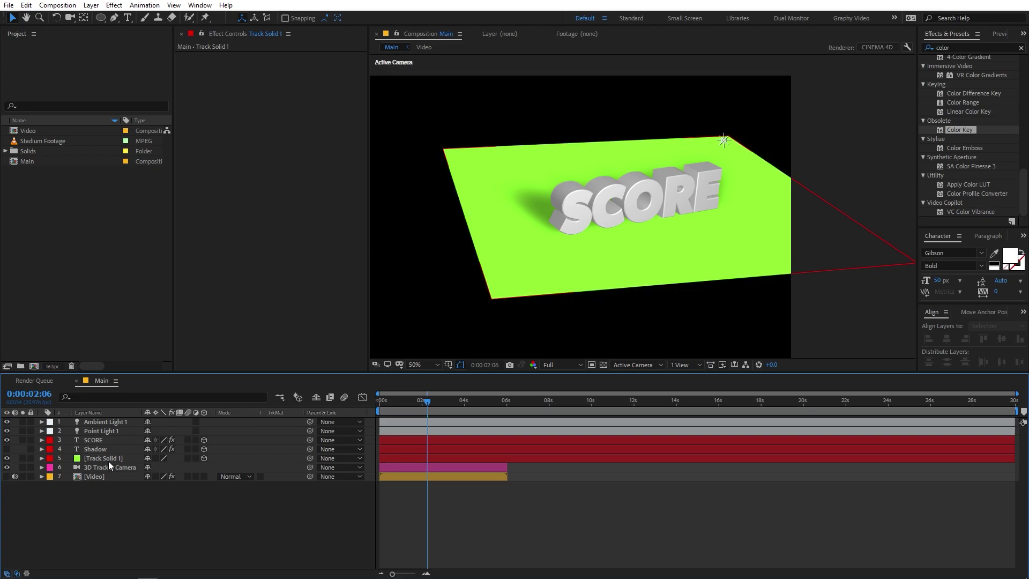
click(108, 458)
key(s)
drag(170, 470, 258, 476)
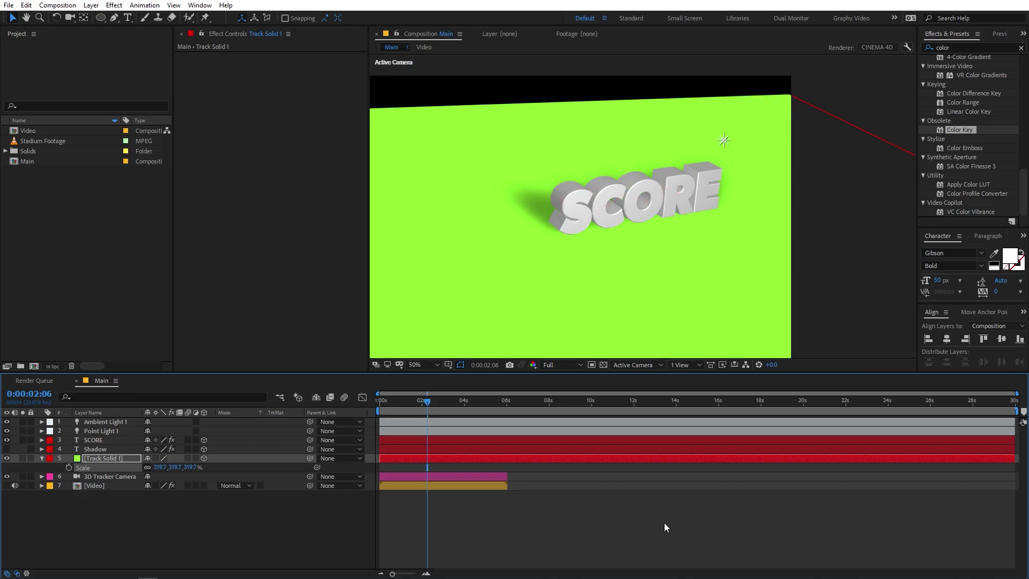
click(664, 523)
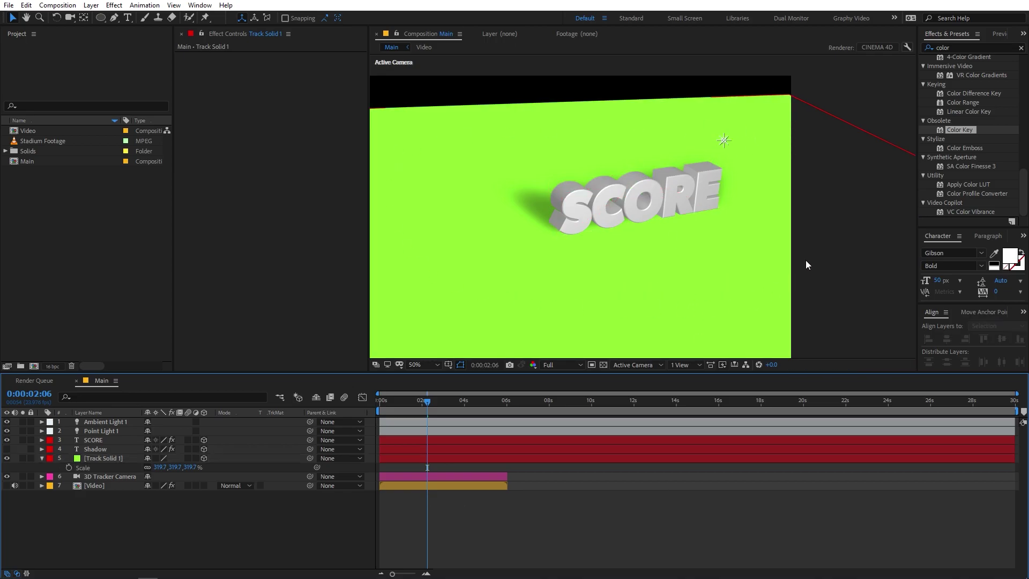
Preview the SCORE text and its shadow over the green solid from the start of the composition
key(Home)
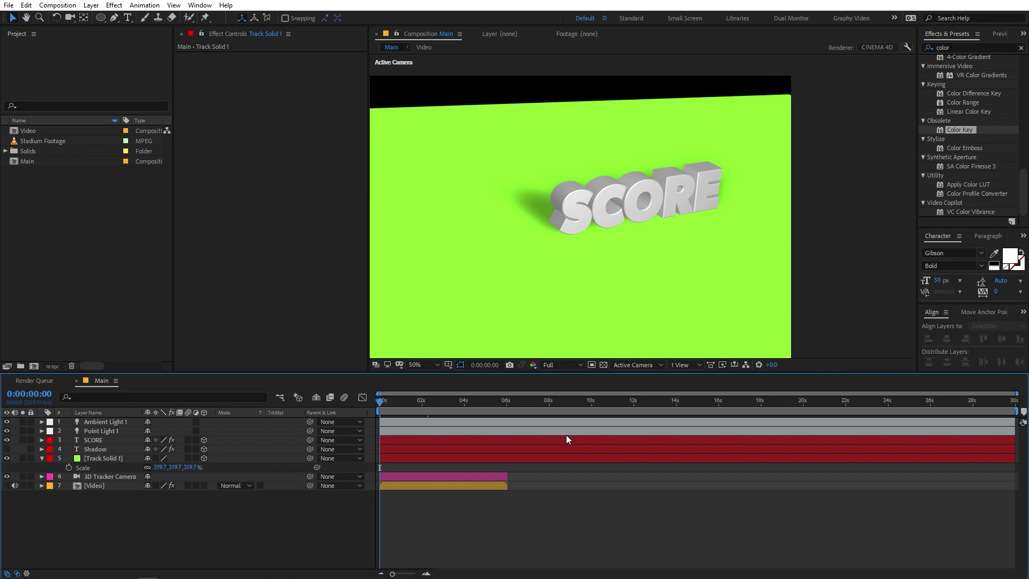
key(space)
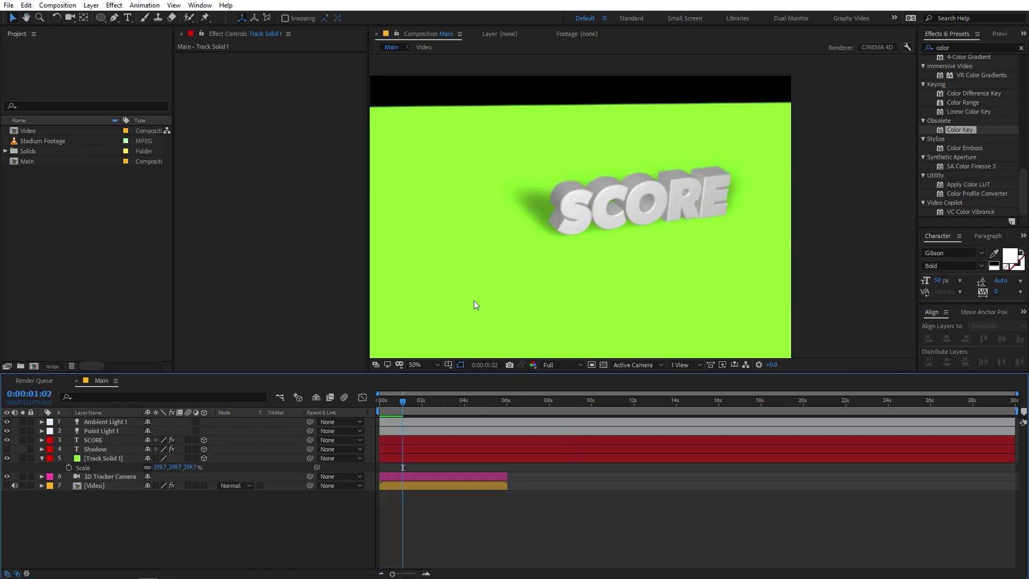
key(space)
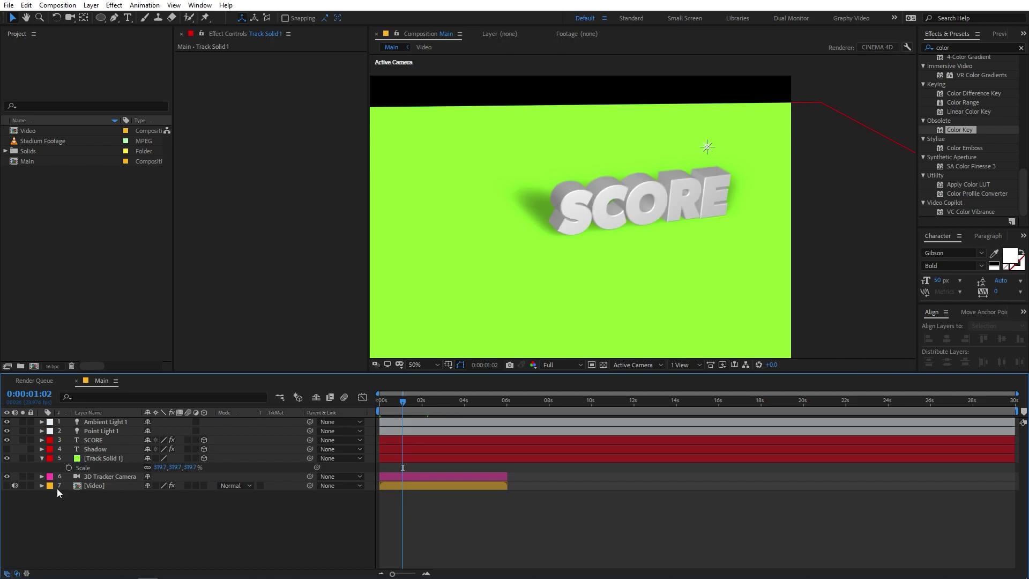
Show the Video layer in place of Track Solid 1 and preview the SCORE text over the stadium from the start
click(6, 485)
click(6, 458)
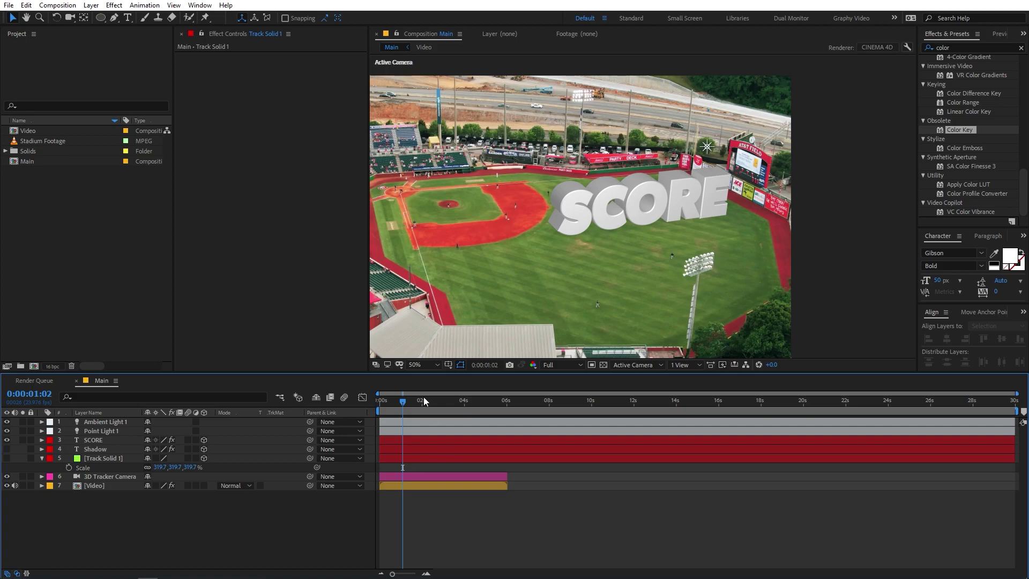
key(Home)
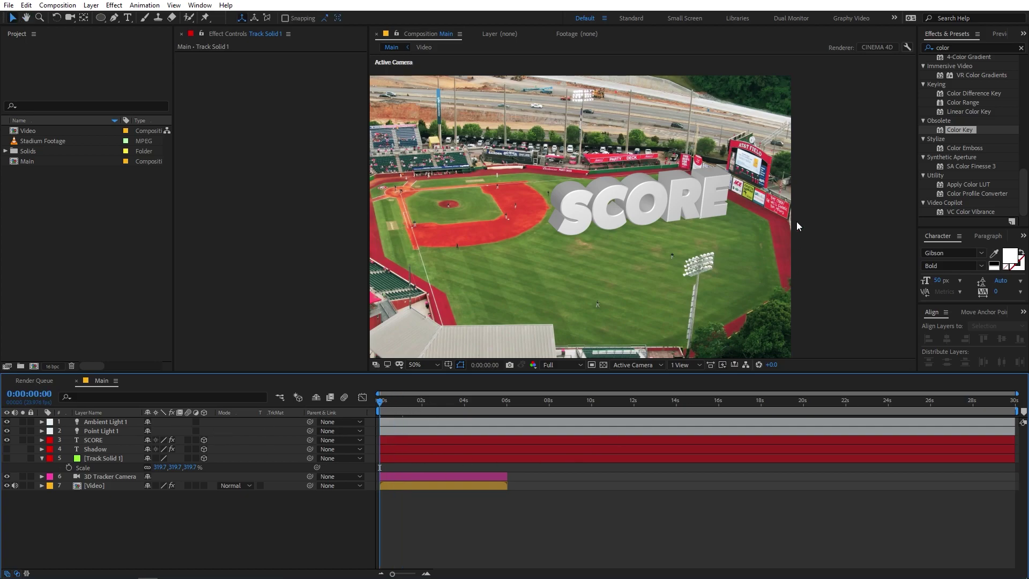
key(space)
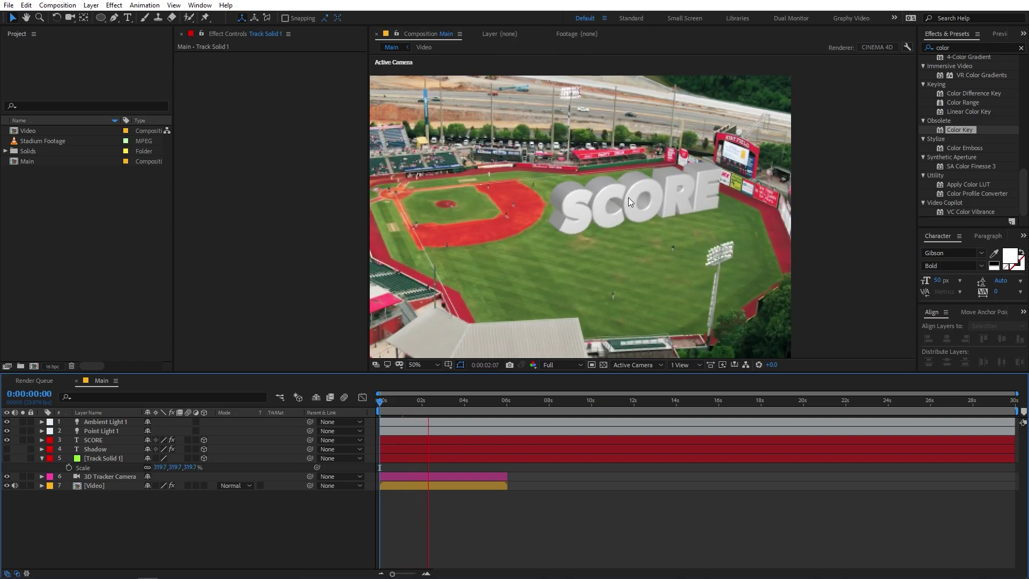
key(space)
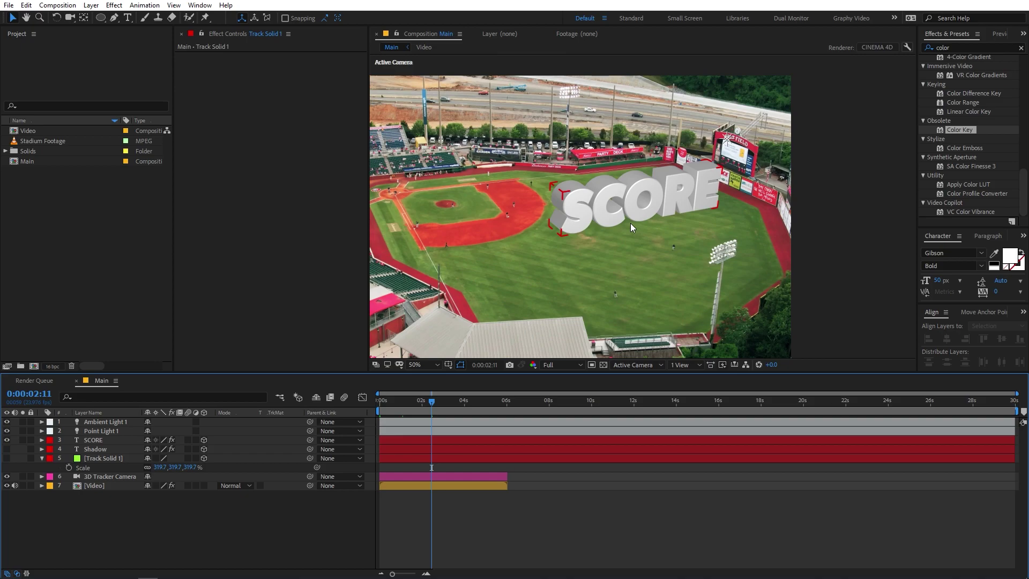
key(h)
drag(524, 280, 603, 277)
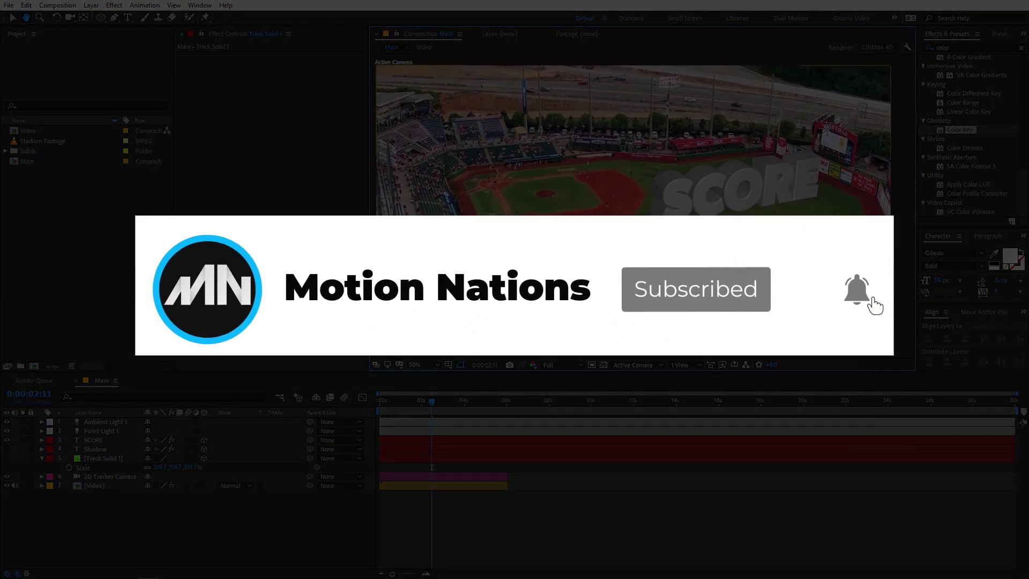
key(v)
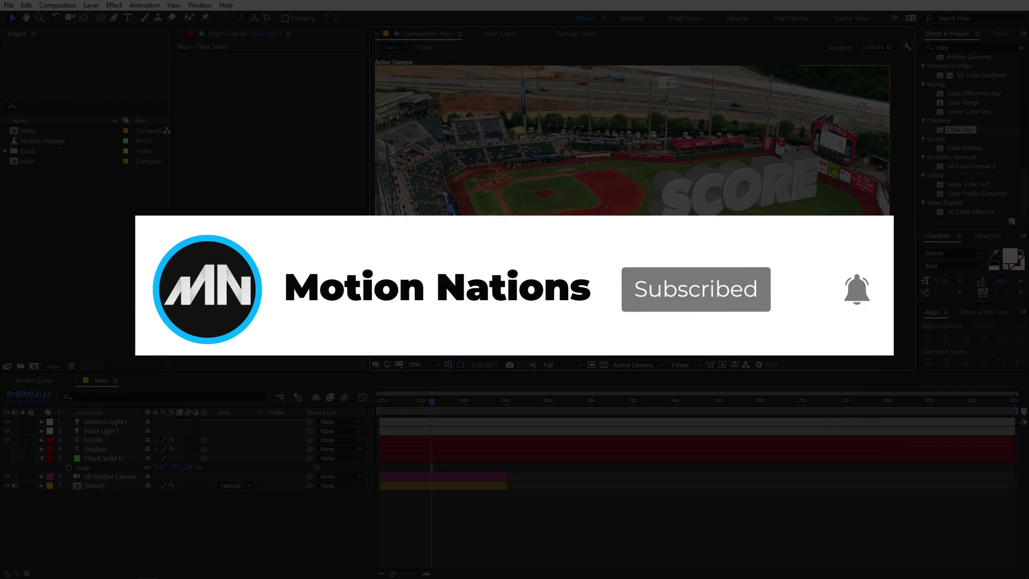
click(723, 206)
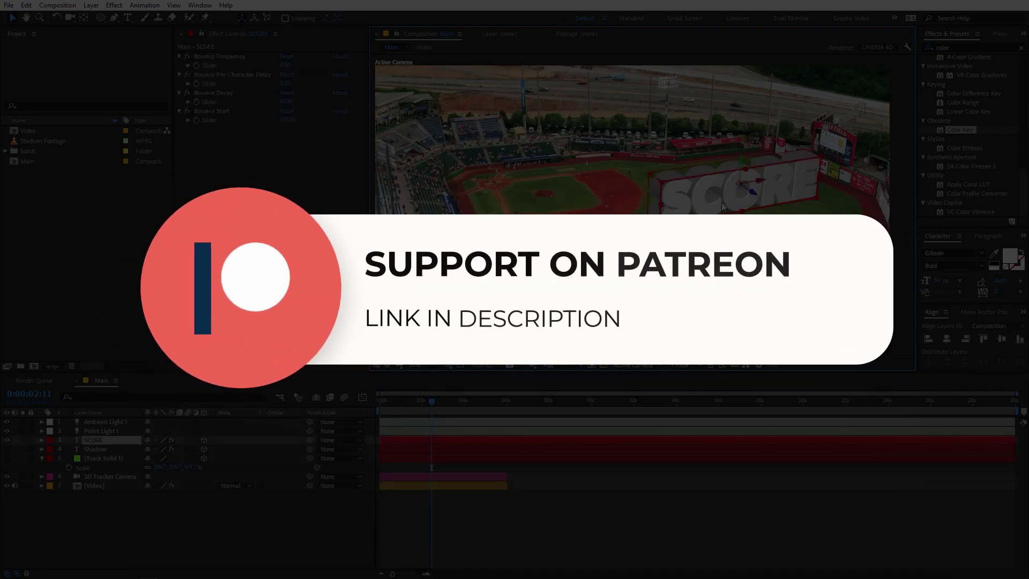
scroll(724, 206, down, 1)
scroll(718, 195, up, 1)
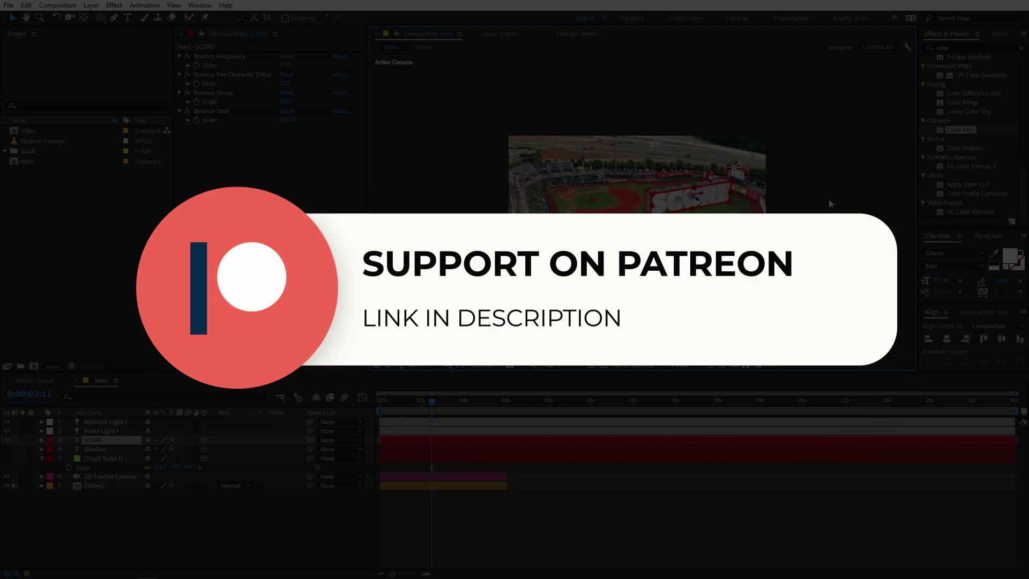
click(829, 199)
click(754, 184)
click(831, 194)
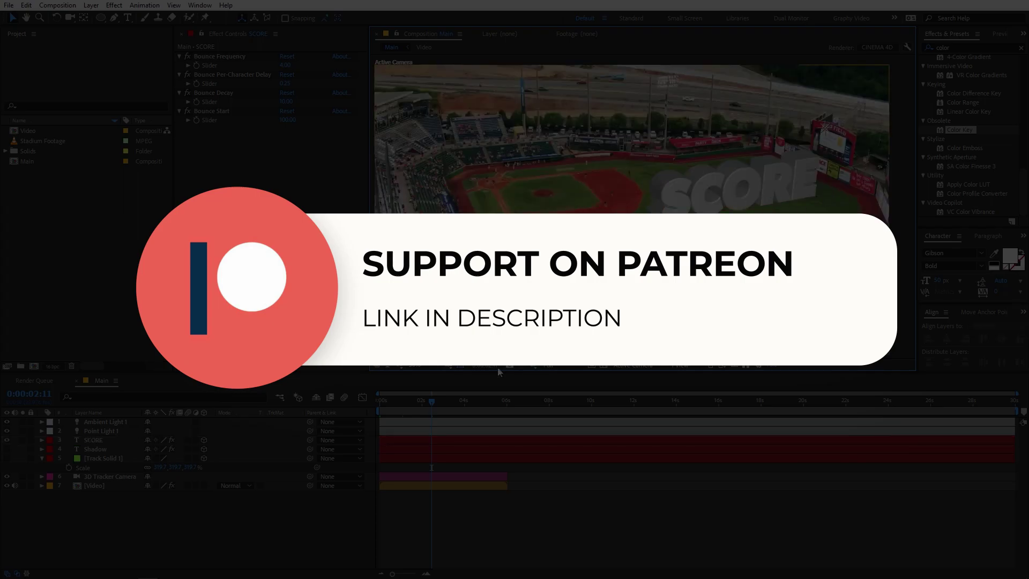